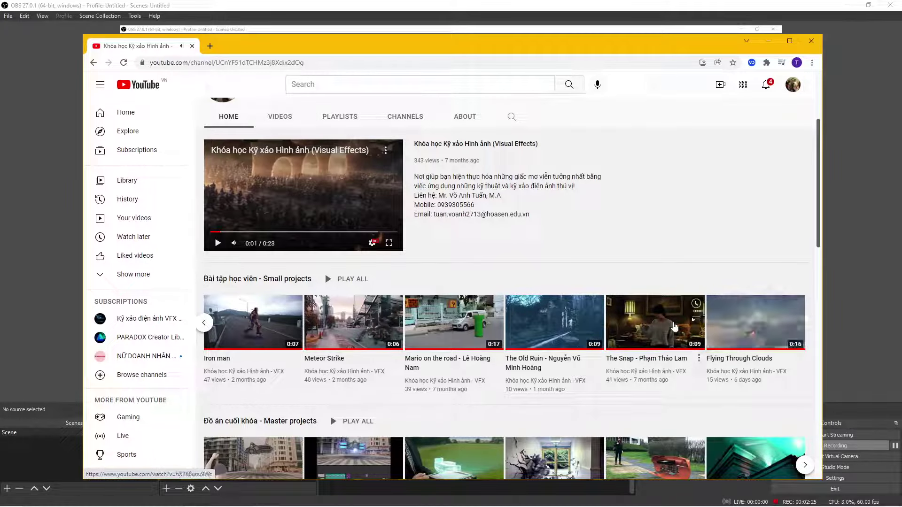
Watch The Snap student video in theater mode, like it, and close the browser.
click(673, 324)
click(563, 385)
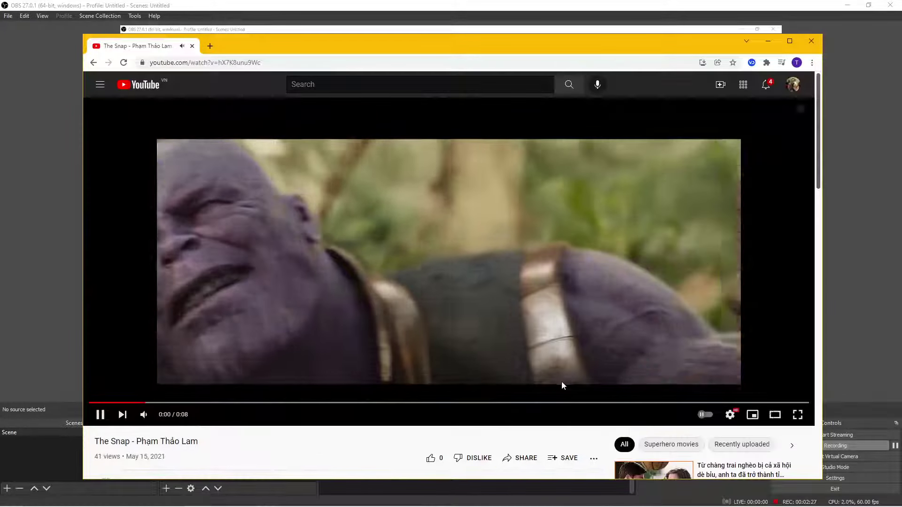
click(430, 458)
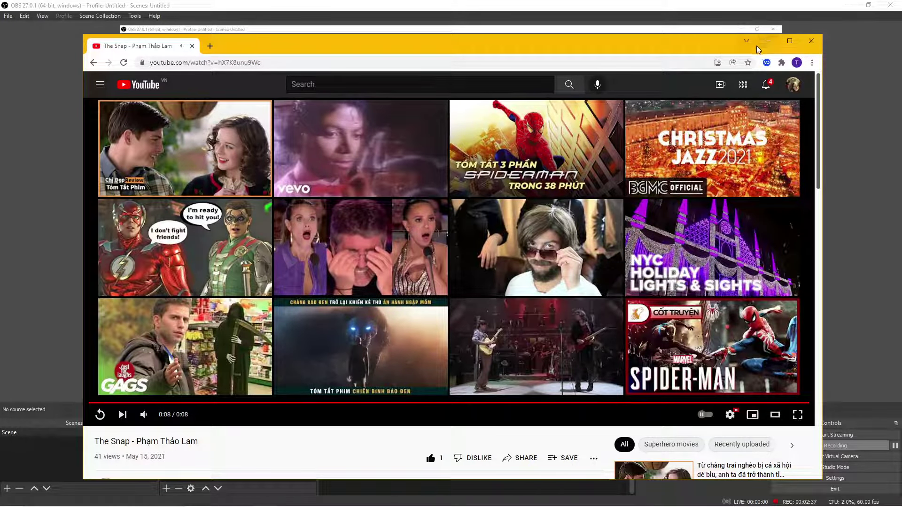
click(808, 45)
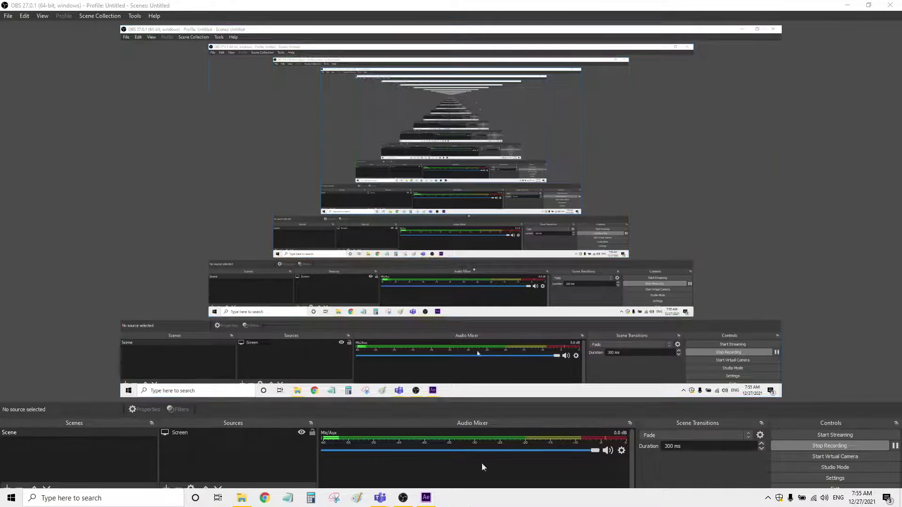
Dismiss the Teams notification and switch from OBS to the empty Untitled After Effects project.
click(426, 497)
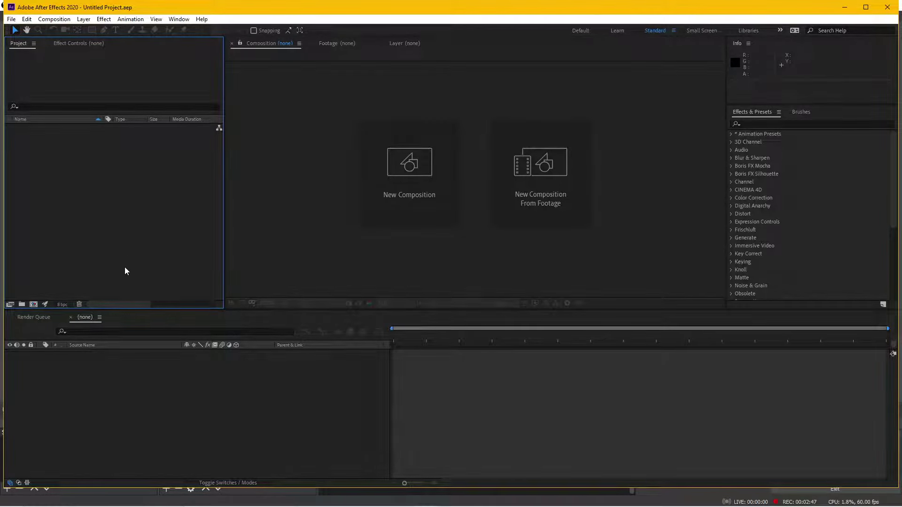
click(161, 498)
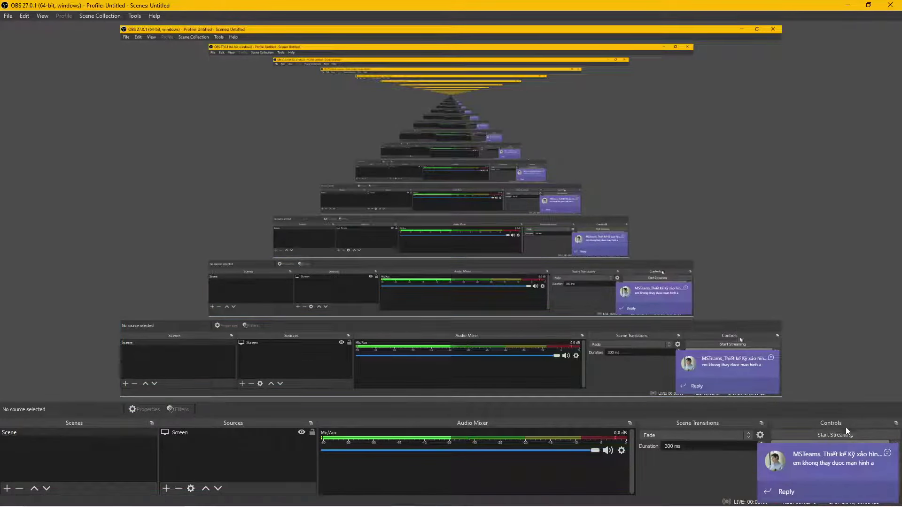
click(888, 452)
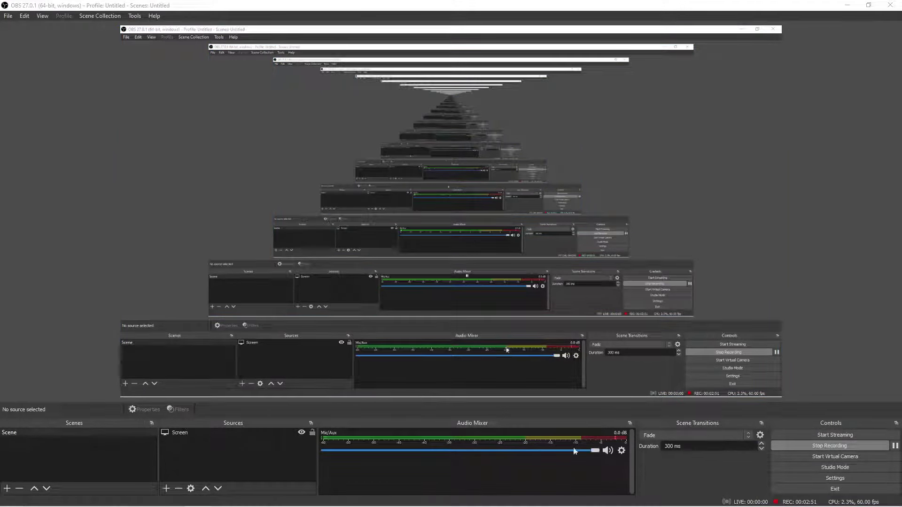
click(897, 447)
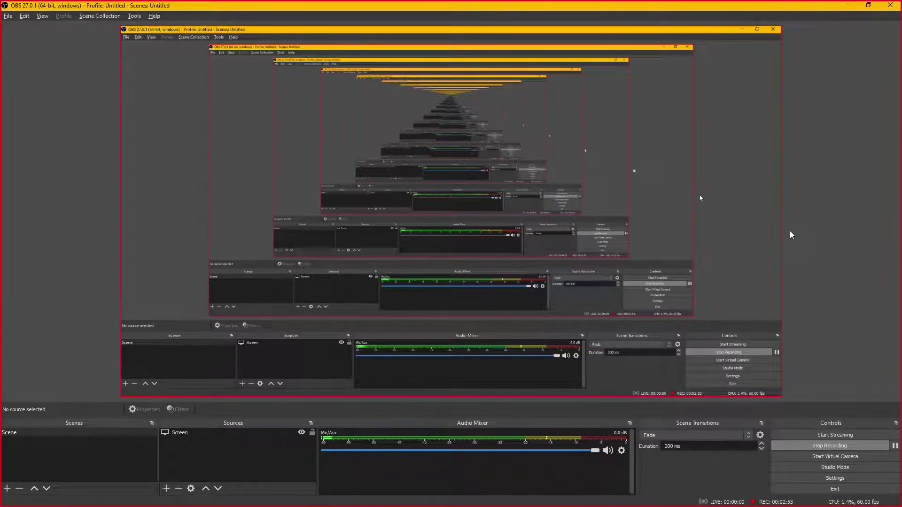
key(alt+Tab)
key(alt+Tab)
key(alt+Tab)
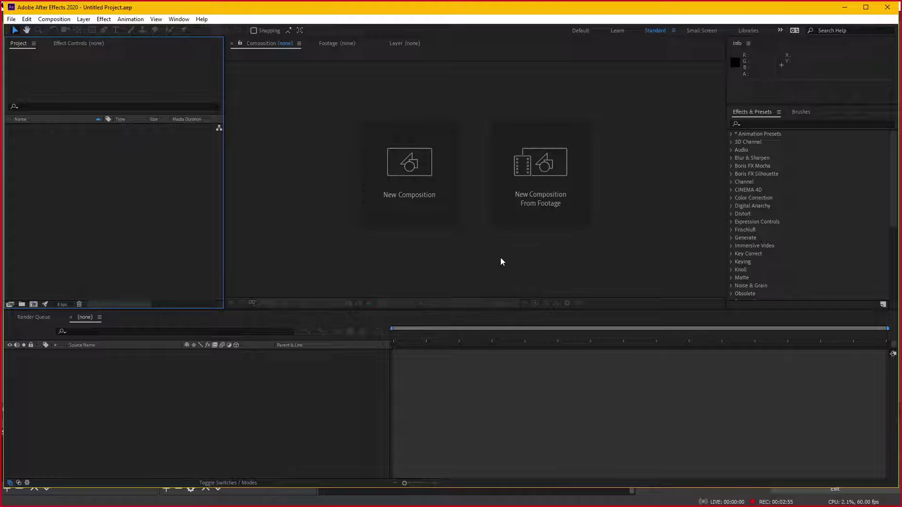
key(alt+Tab)
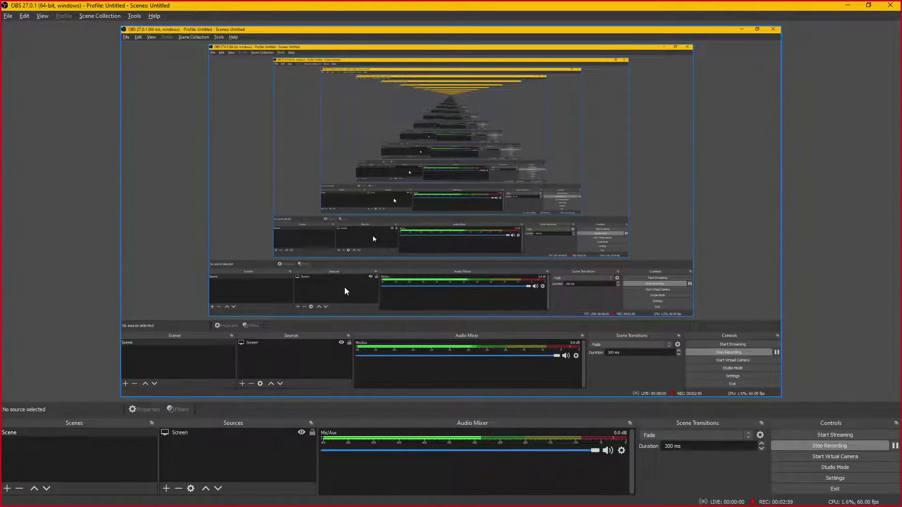
key(alt+Tab)
key(Tab)
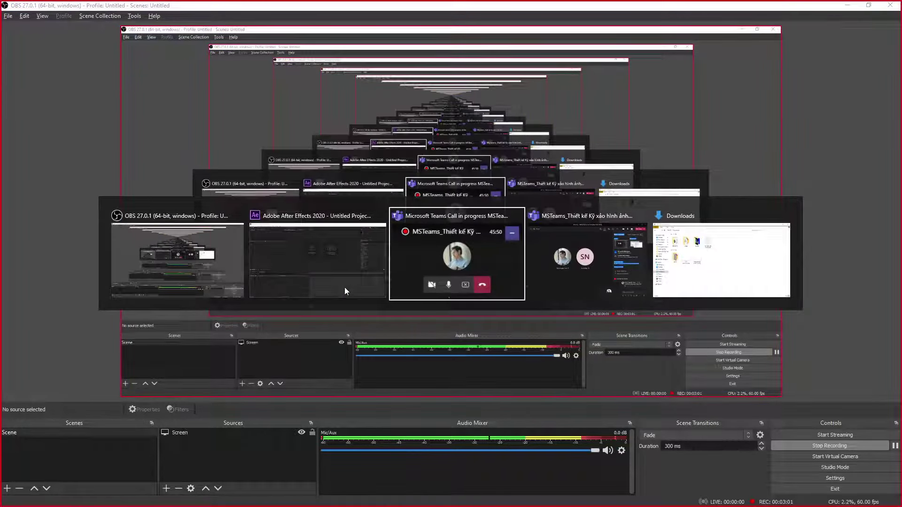
key(Tab)
key(Tab)
key(Tab)
key(Tab)
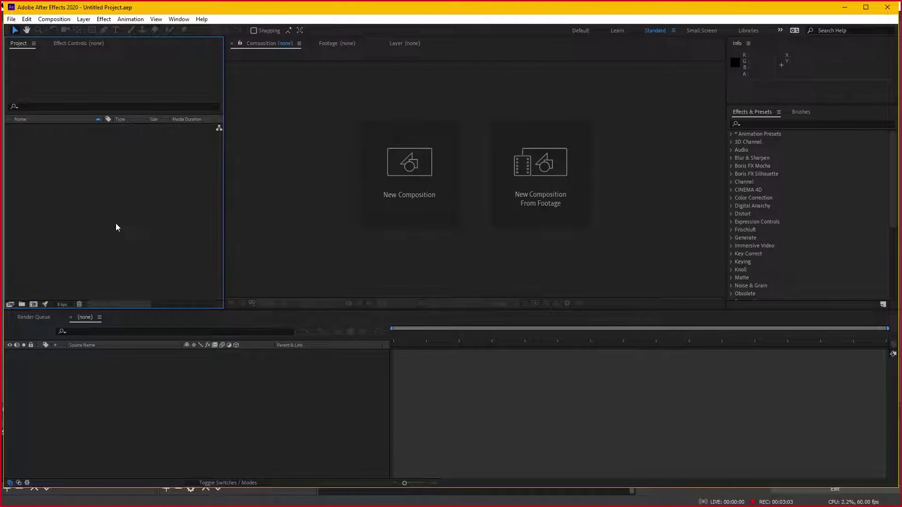
Import the green-screen clip video.mp4 from the Snap Effect folder.
double_click(116, 226)
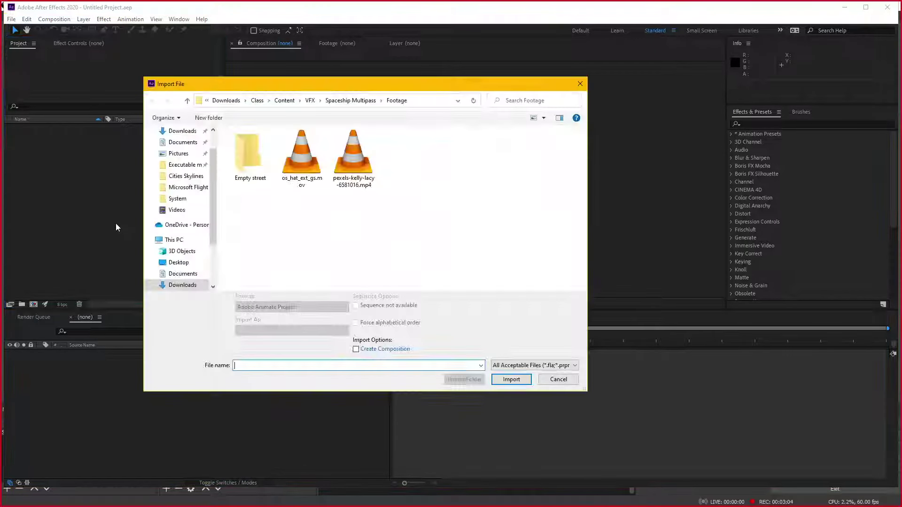
click(306, 102)
double_click(34, 128)
key(space)
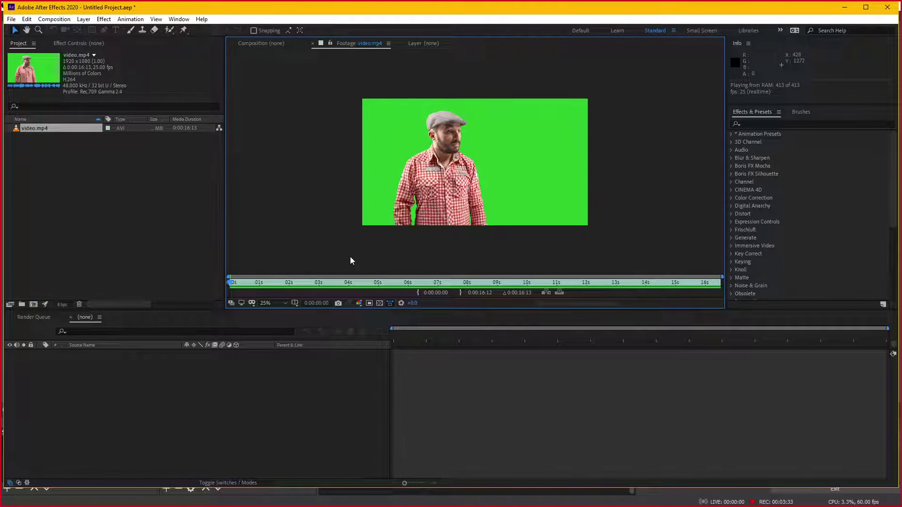
click(67, 183)
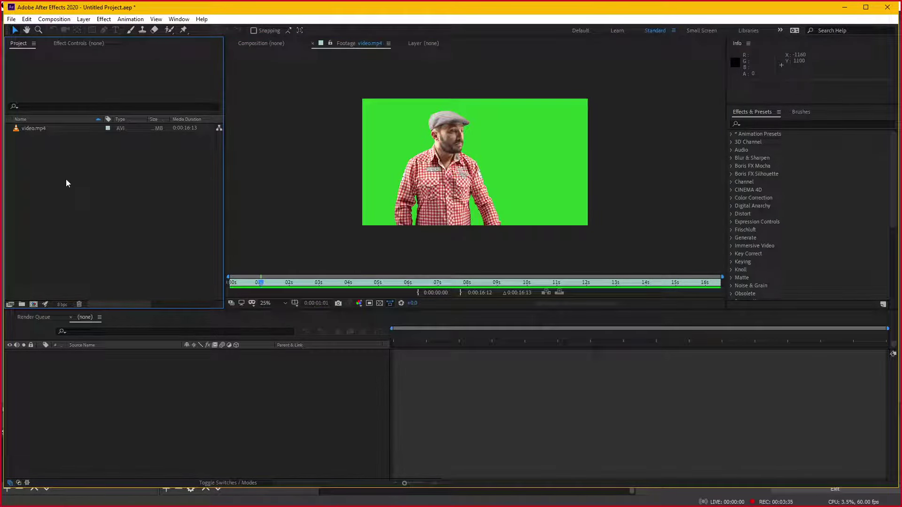
Import the street image Backgroudn.jpg and view it in the Footage viewer at 100%.
double_click(97, 206)
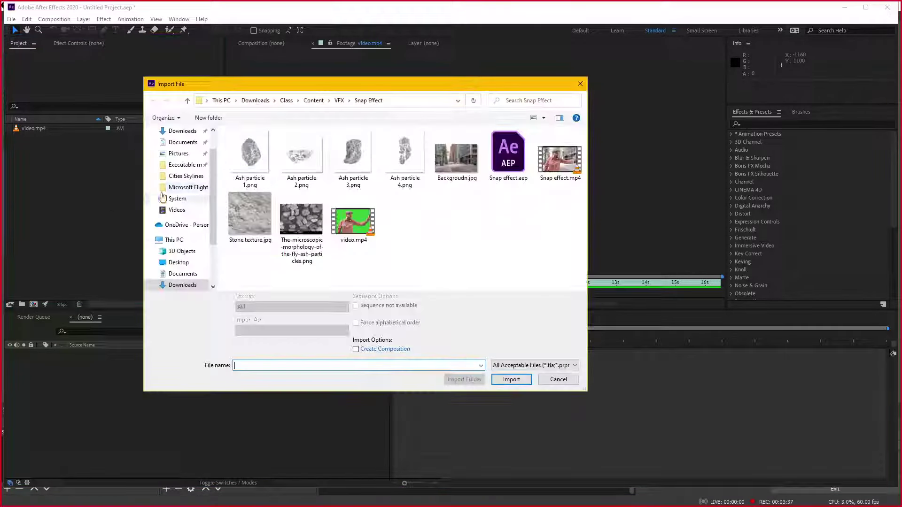
click(449, 165)
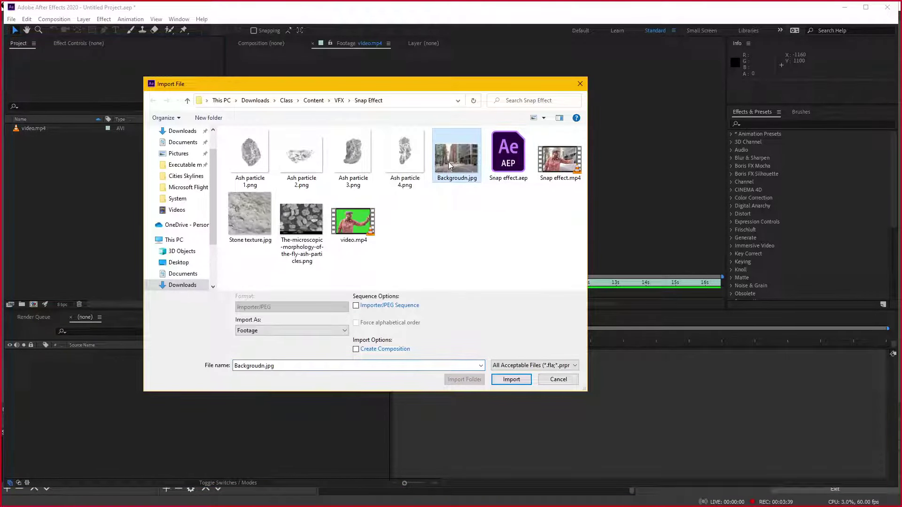
double_click(449, 166)
double_click(58, 127)
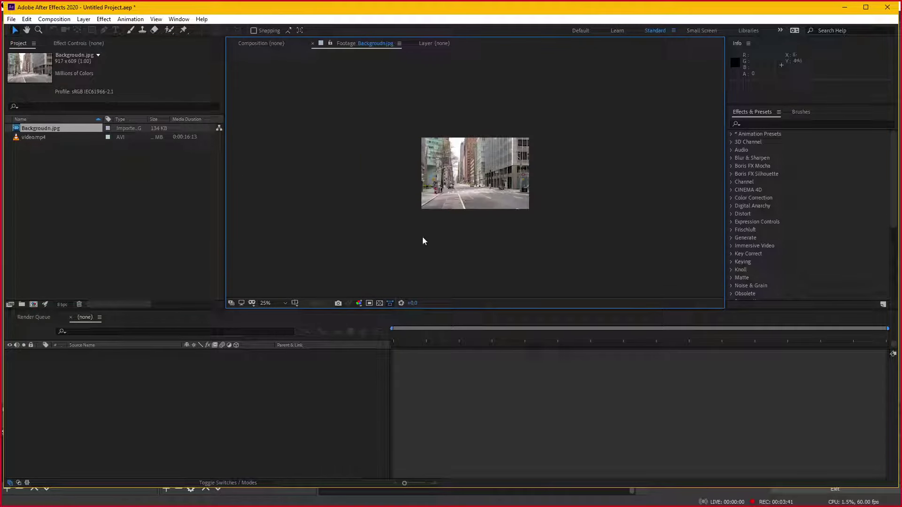
scroll(424, 237, up, 1)
scroll(424, 237, up, 1)
scroll(423, 238, down, 1)
scroll(423, 238, up, 1)
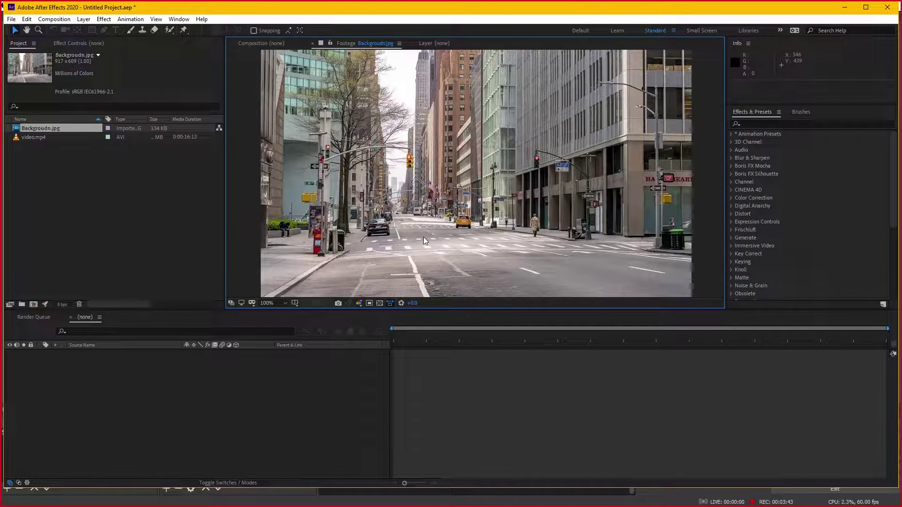
click(61, 244)
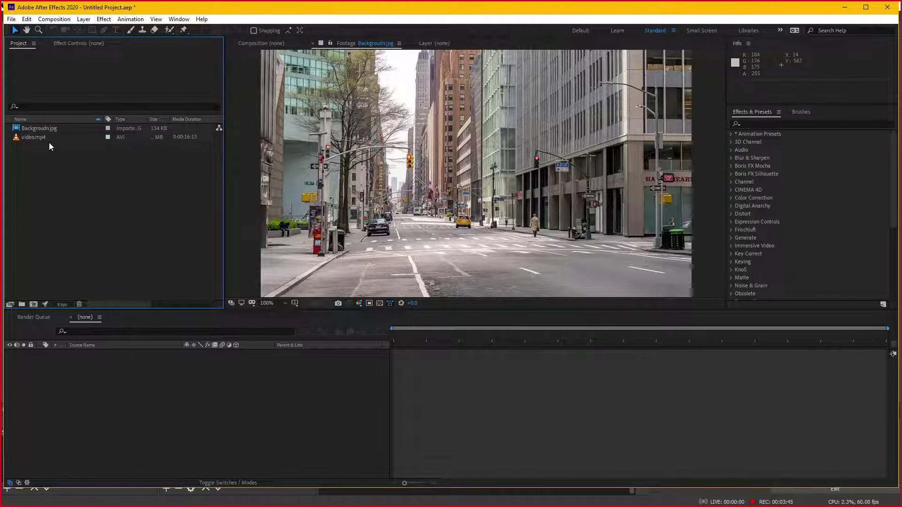
click(33, 136)
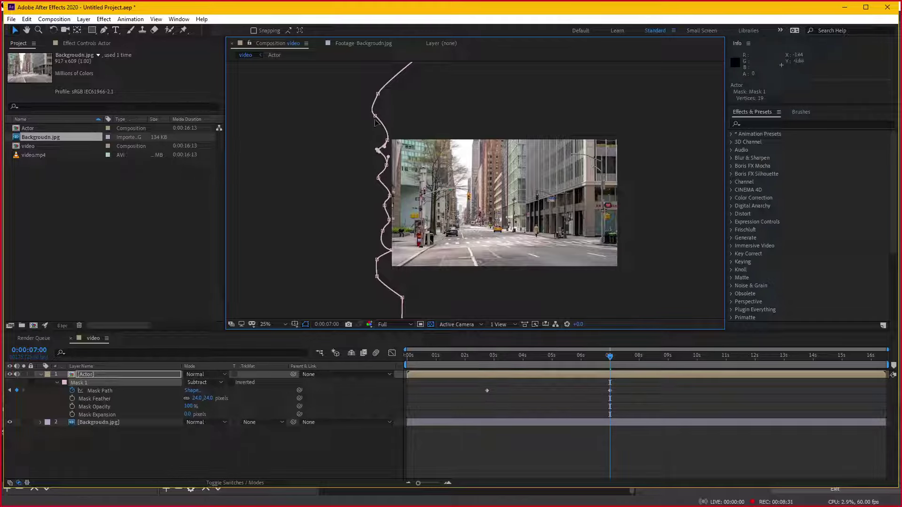
Reshape Mask 1's top and lower points at 0:00:07:00 to hug the actor's edge.
drag(375, 123, 392, 123)
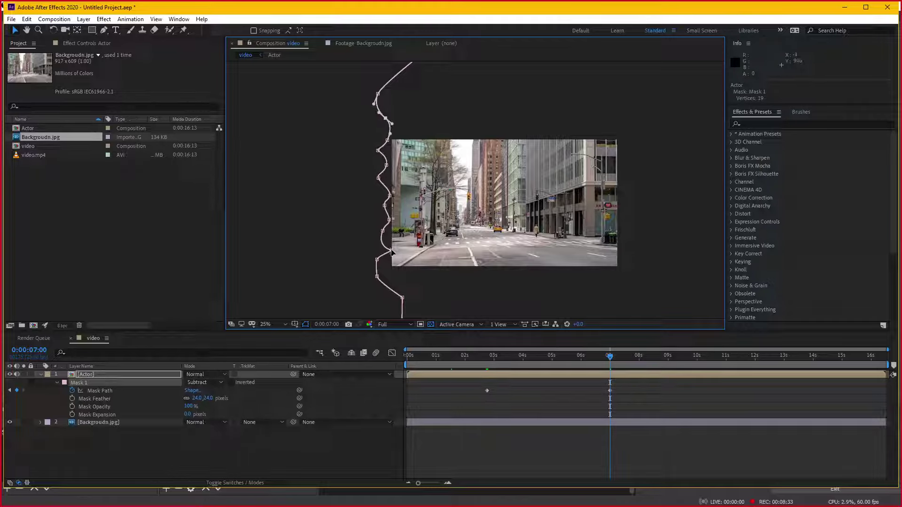
drag(392, 252, 382, 266)
key(ctrl+s)
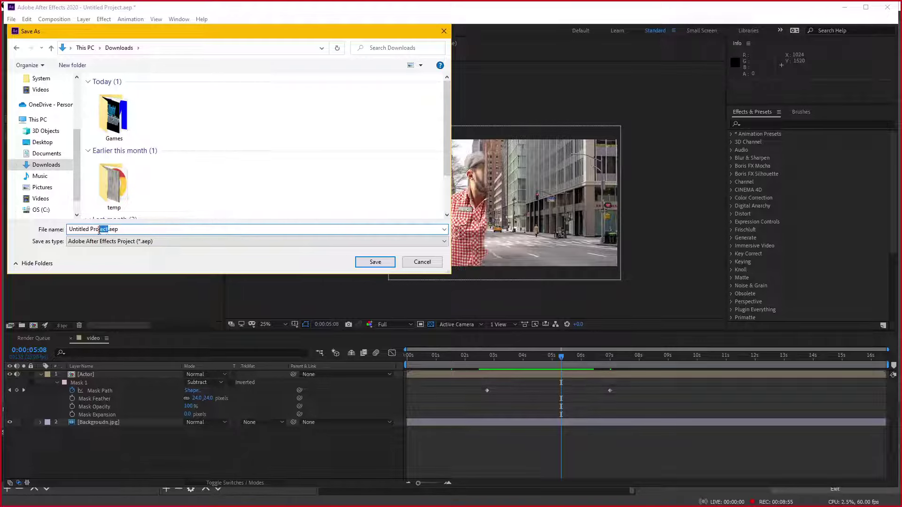
Save the project as Snap effect.aep in the Downloads folder.
text(Snapchat)
key(Return)
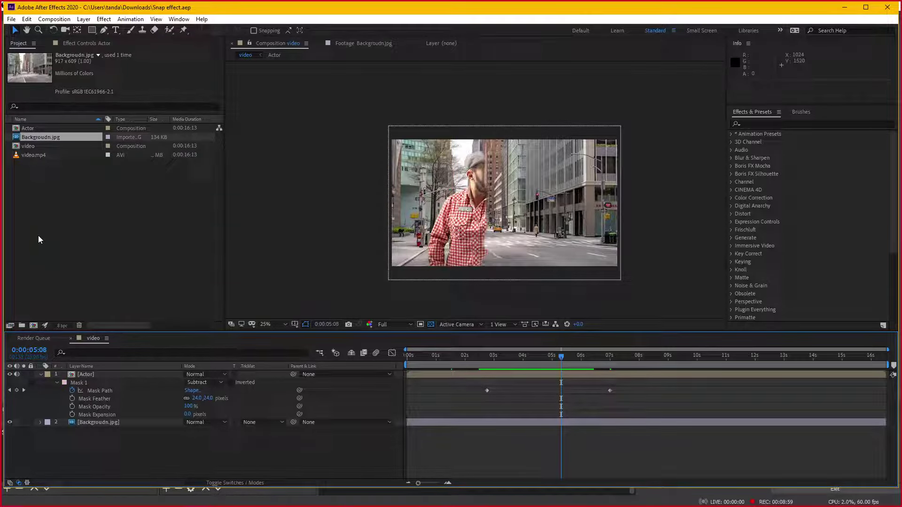
Zoom the viewer to 50%, move to about 0:00:03:01, and select the Actor layer.
scroll(439, 240, up, 2)
click(522, 356)
drag(594, 224, 571, 200)
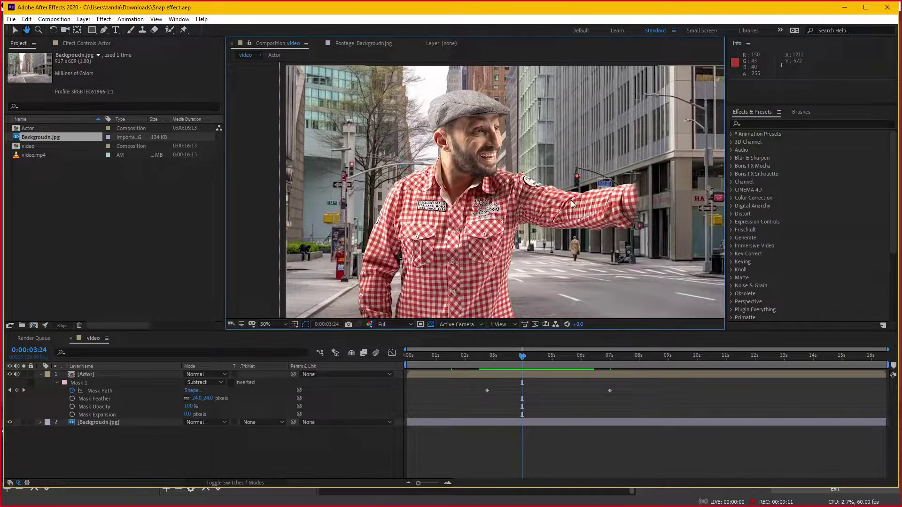
drag(555, 232, 525, 170)
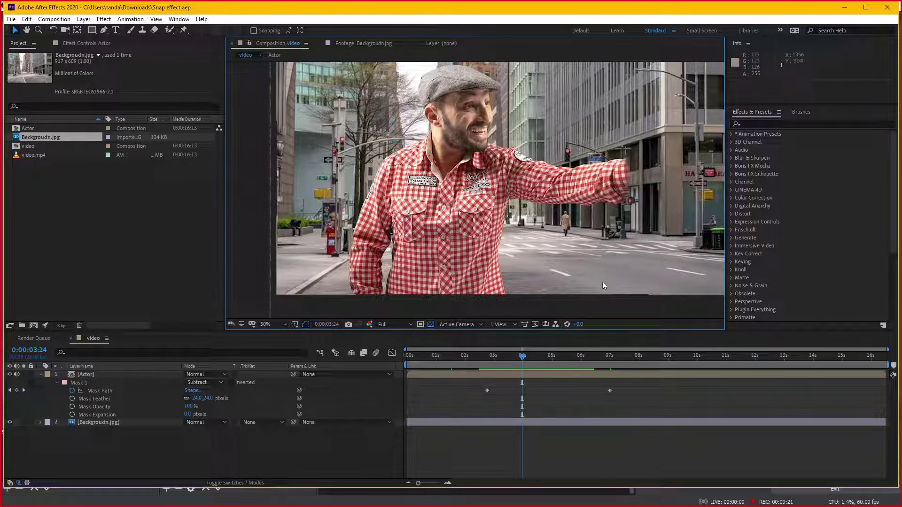
mouse_move(521, 360)
mouse_down()
mouse_move(508, 365)
mouse_move(534, 363)
mouse_move(487, 360)
mouse_move(589, 360)
mouse_move(496, 358)
mouse_up()
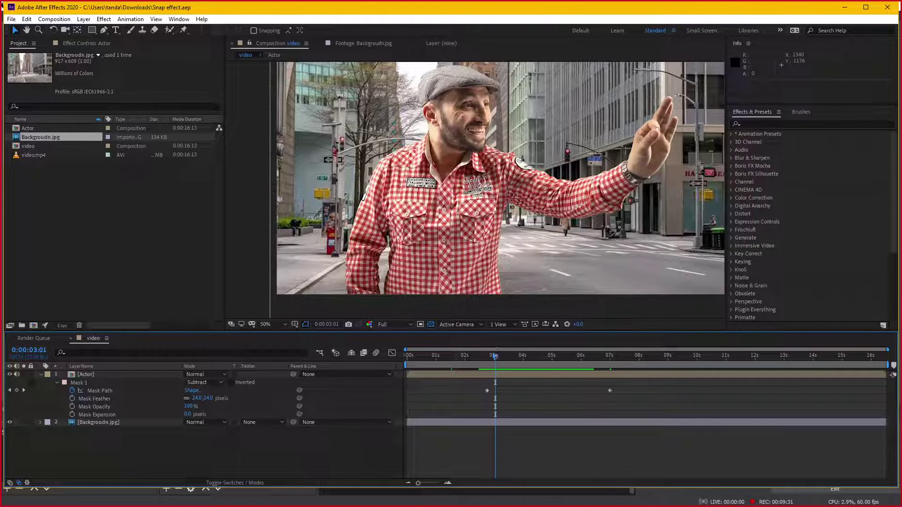
click(101, 374)
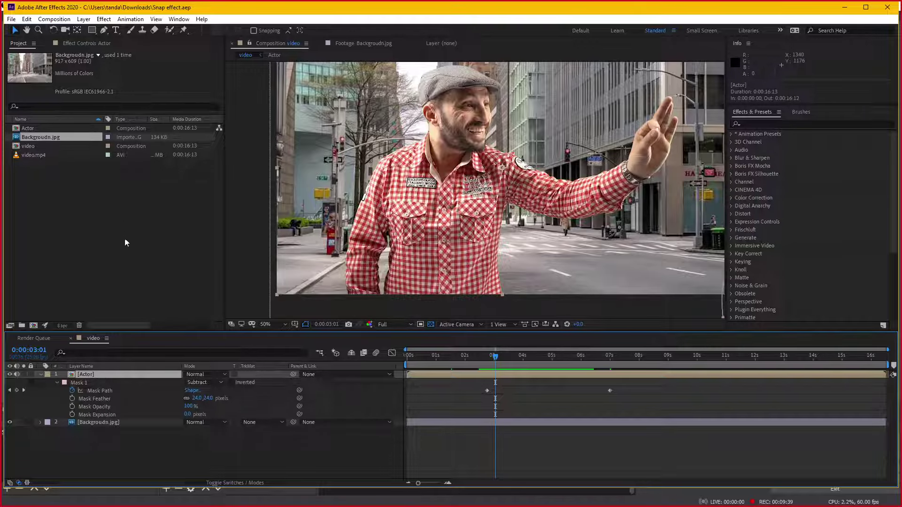
click(77, 179)
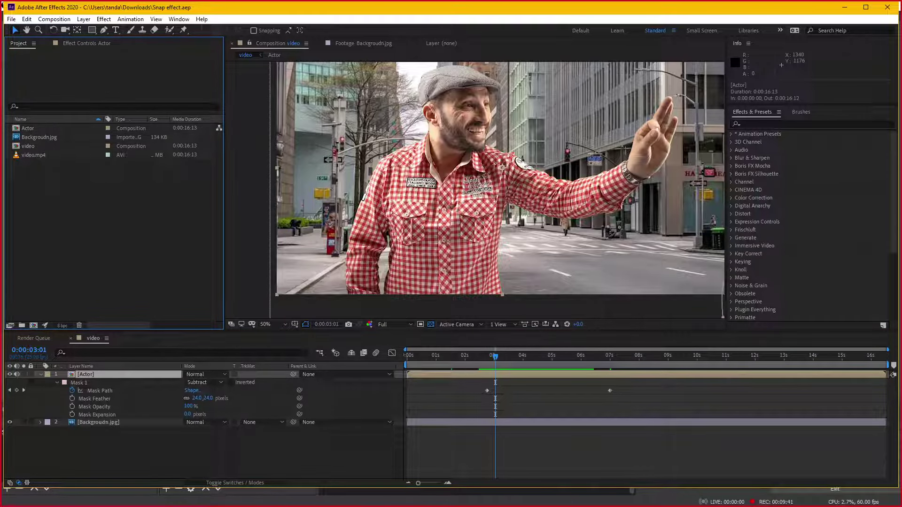
Import Stone texture.jpg, inspect the 1024 x 1024 footage, then return to the video composition.
double_click(29, 200)
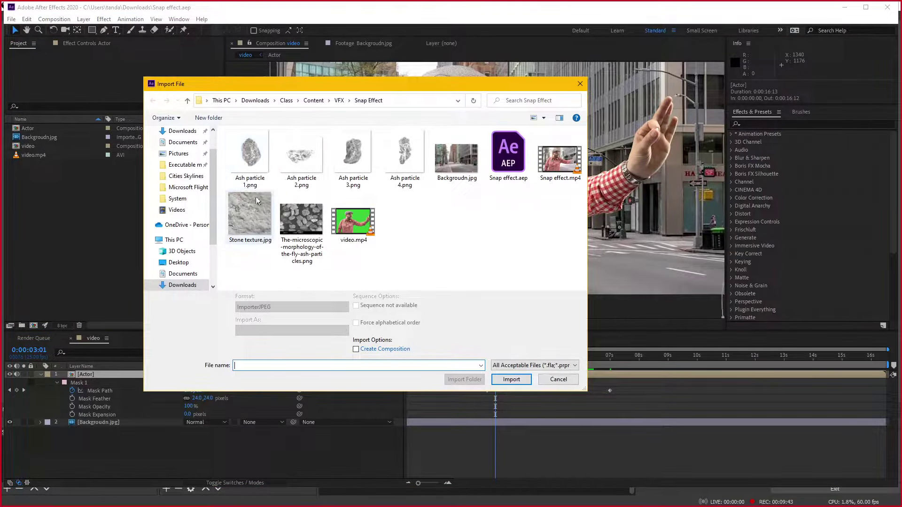
double_click(253, 219)
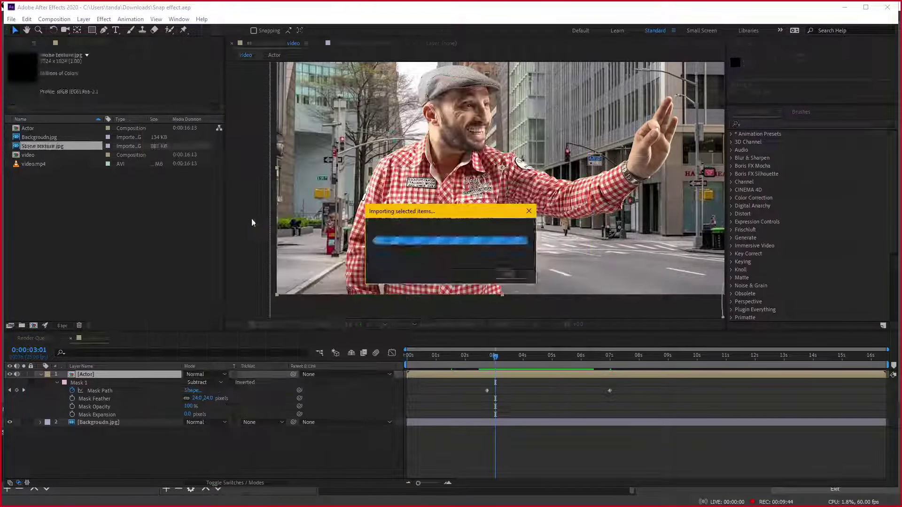
double_click(47, 146)
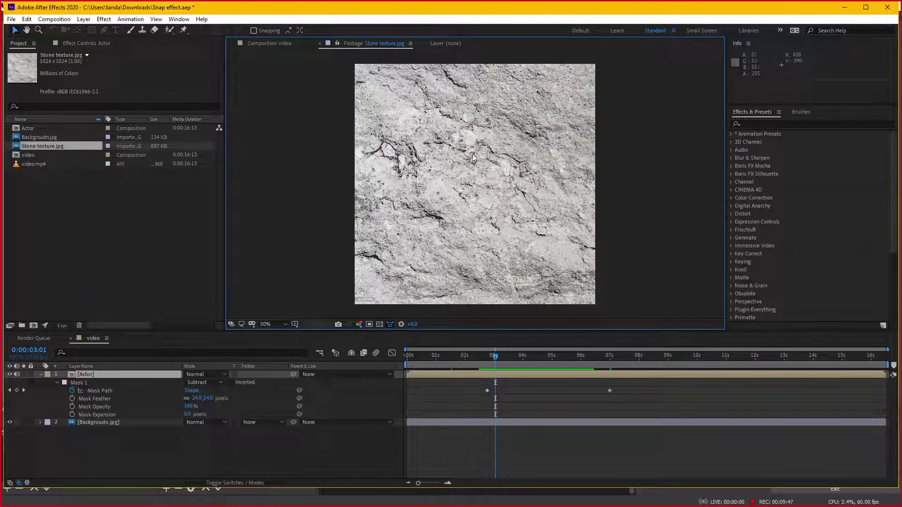
scroll(469, 168, up, 2)
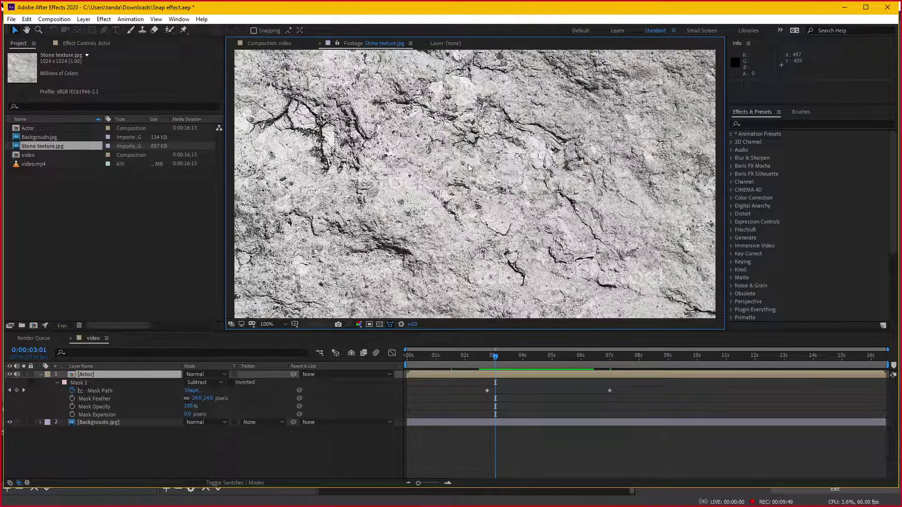
scroll(469, 168, down, 2)
scroll(469, 168, up, 2)
scroll(469, 168, down, 2)
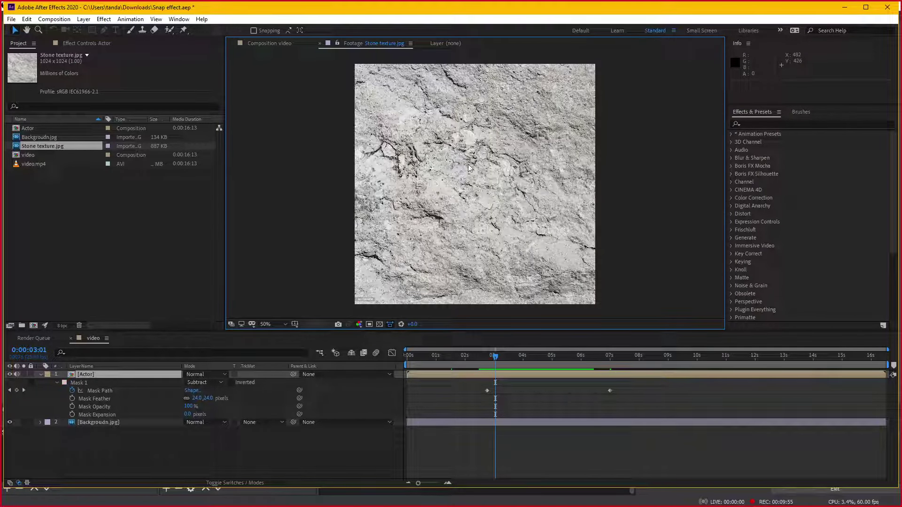
click(275, 44)
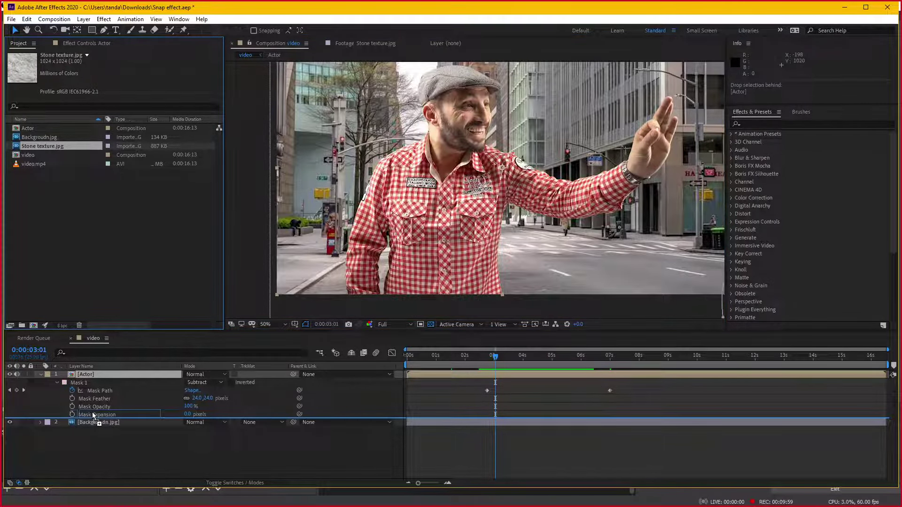
Add Stone texture.jpg above the background scaled to about 198%, then duplicate the Actor layer.
drag(34, 144, 94, 420)
scroll(598, 122, down, 1)
drag(597, 122, 644, 59)
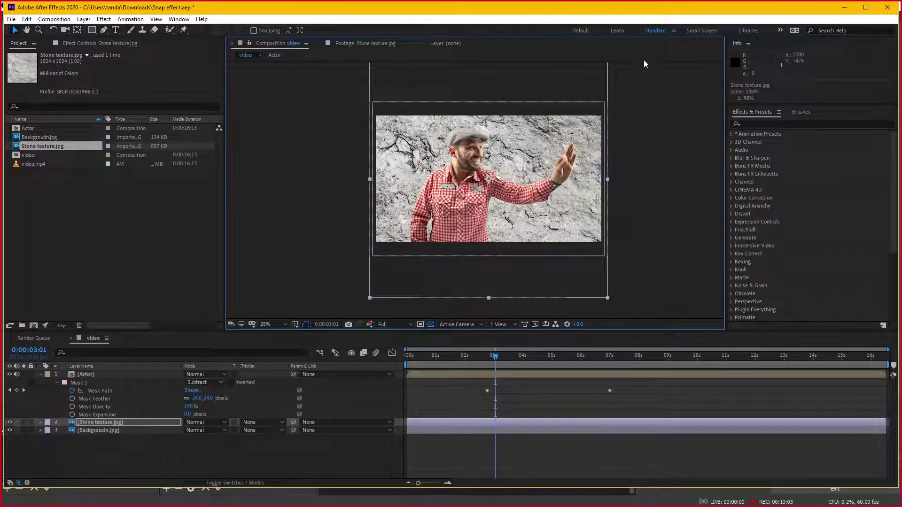
scroll(531, 182, up, 1)
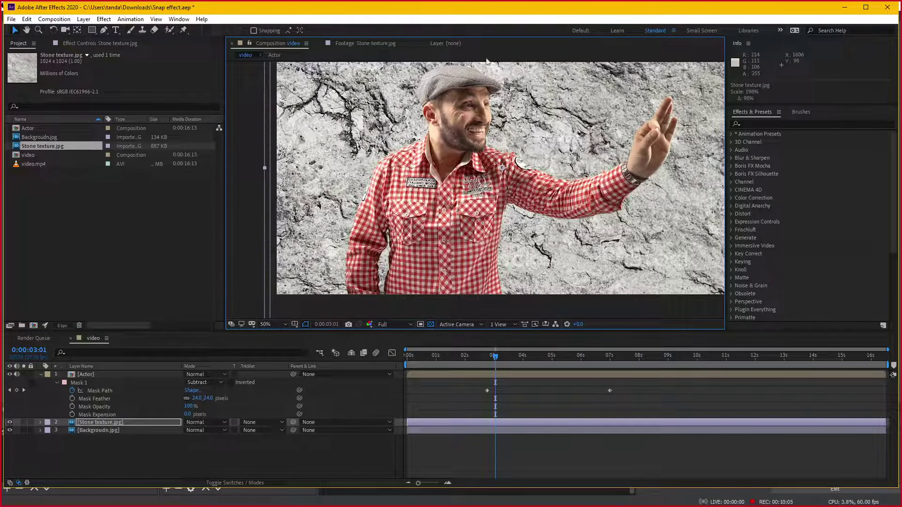
click(116, 424)
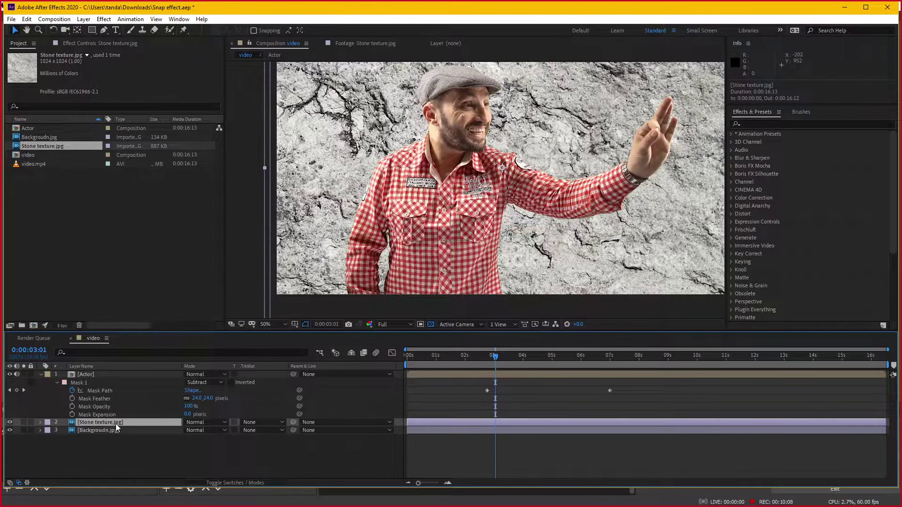
click(98, 374)
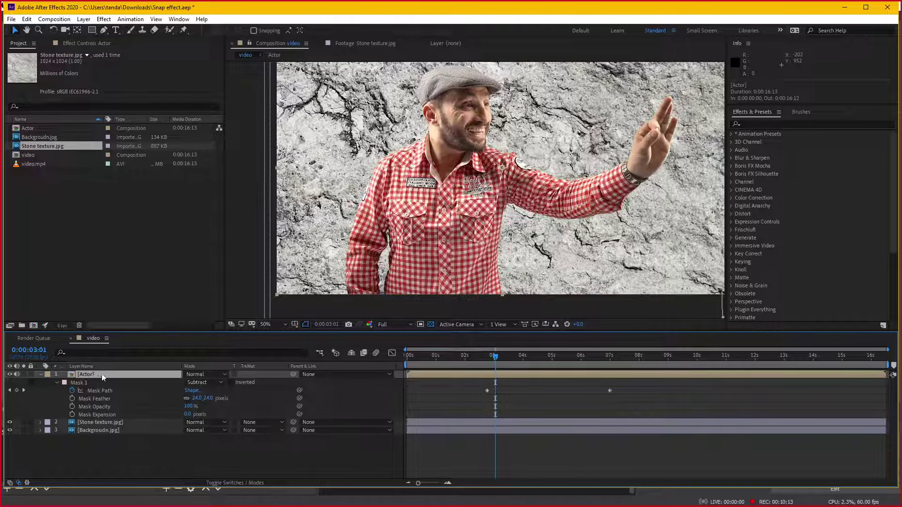
key(ctrl+d)
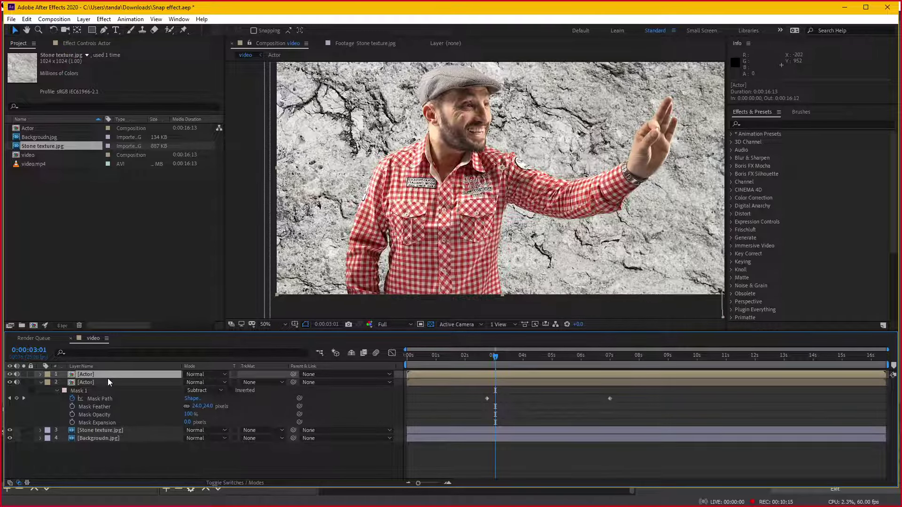
Move the Actor copy below the original and rename it Actor mask.
drag(108, 378, 108, 424)
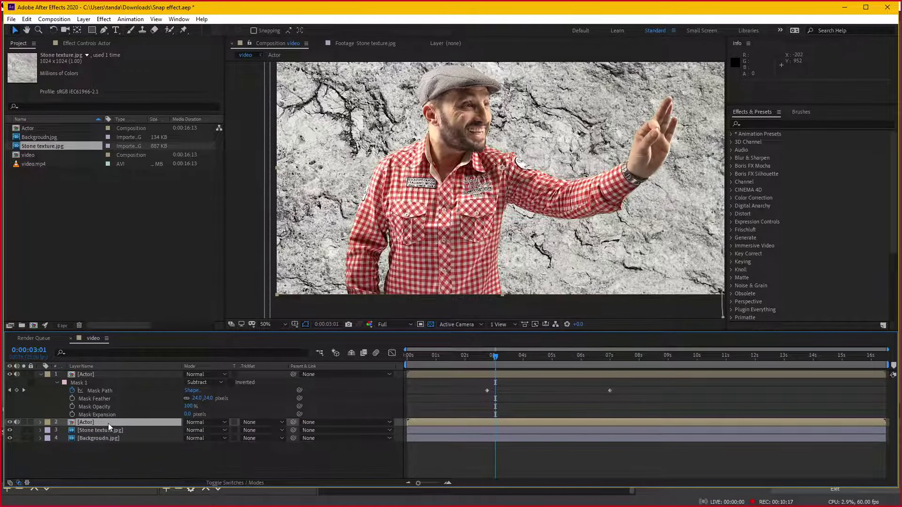
key(Return)
text(M)
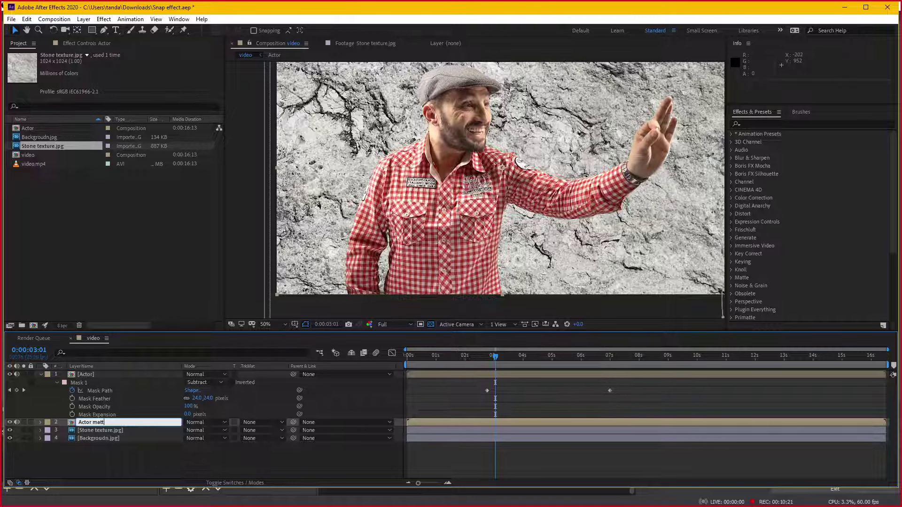
key(Return)
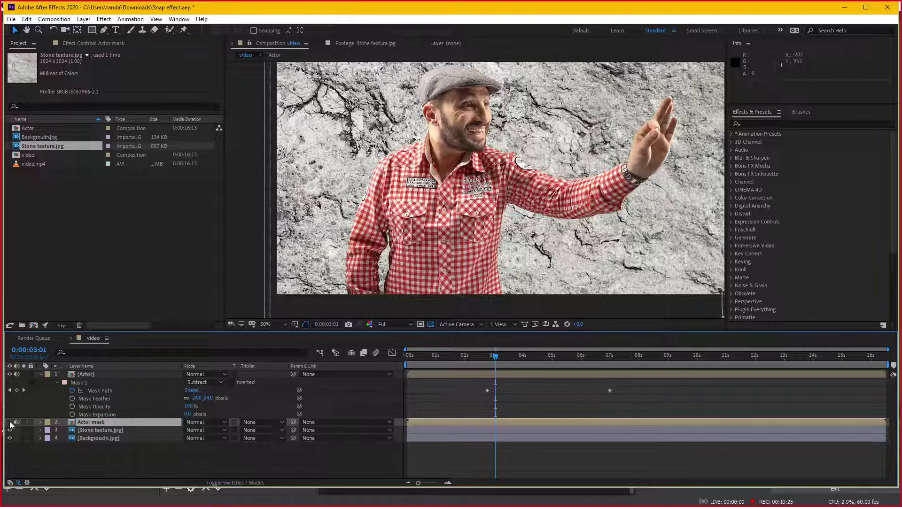
click(113, 431)
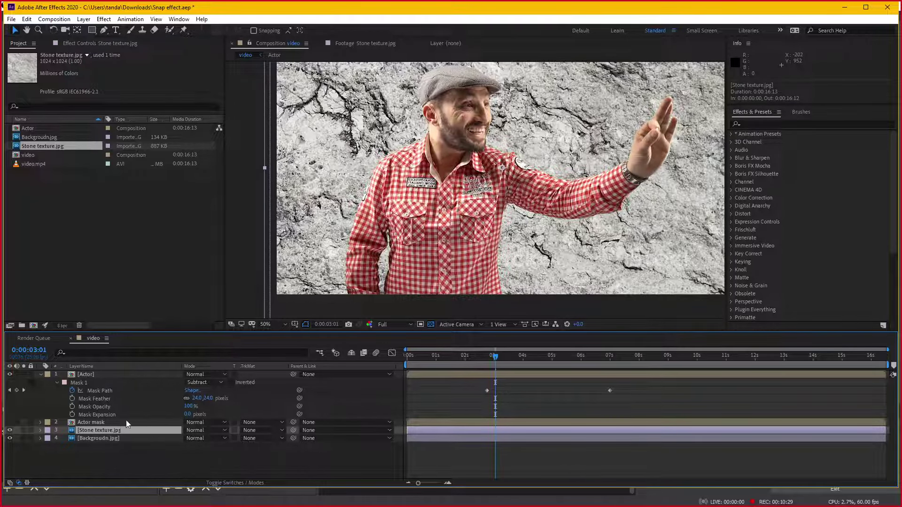
Set Stone texture's track matte to Alpha Matte "Actor mask", then solo it to preview the stone figure.
click(256, 430)
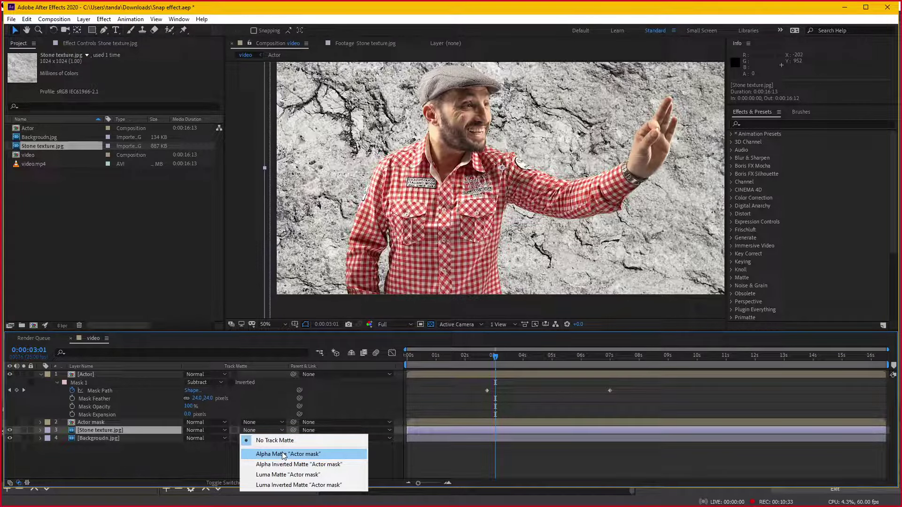
click(282, 454)
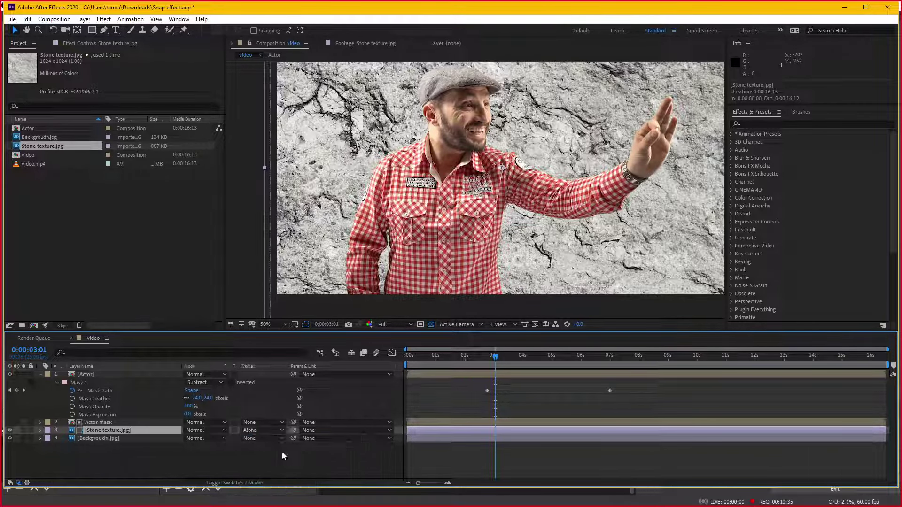
click(24, 431)
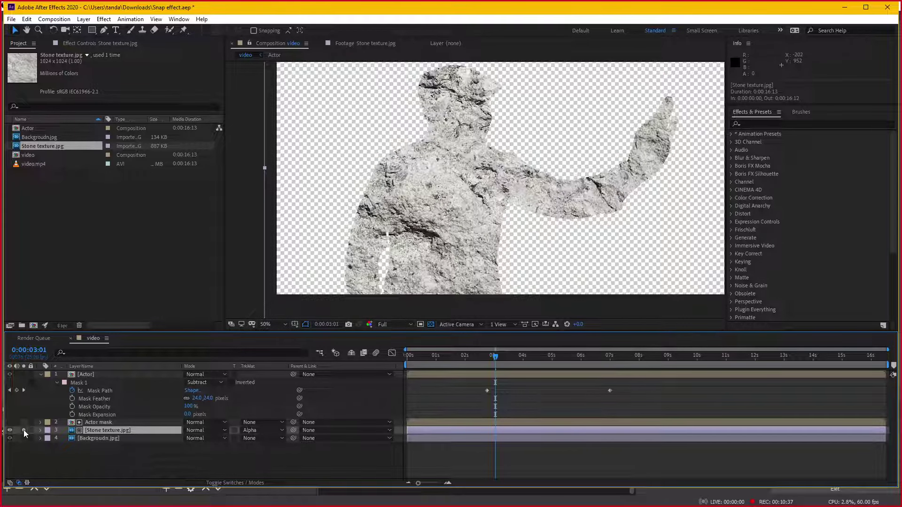
mouse_move(494, 360)
mouse_down()
mouse_move(486, 360)
mouse_move(532, 360)
mouse_move(536, 345)
mouse_move(523, 347)
mouse_move(566, 346)
mouse_move(505, 348)
mouse_up()
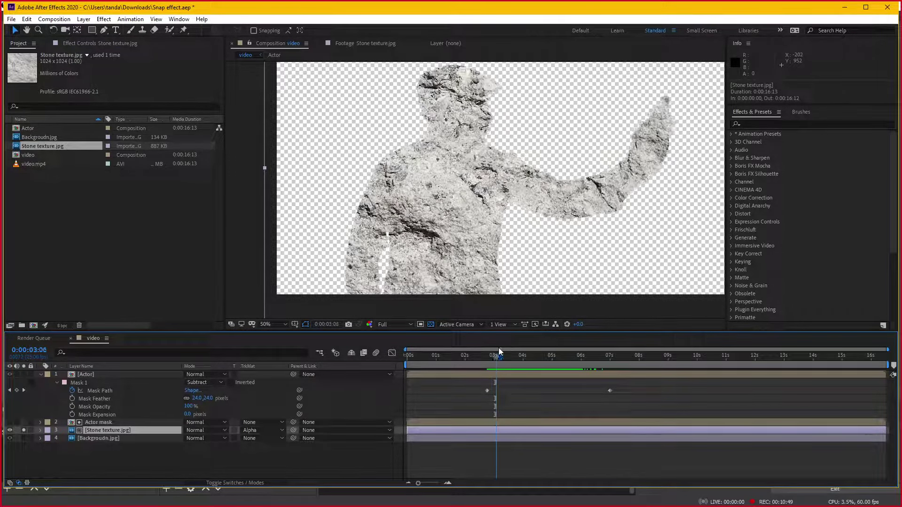
click(430, 323)
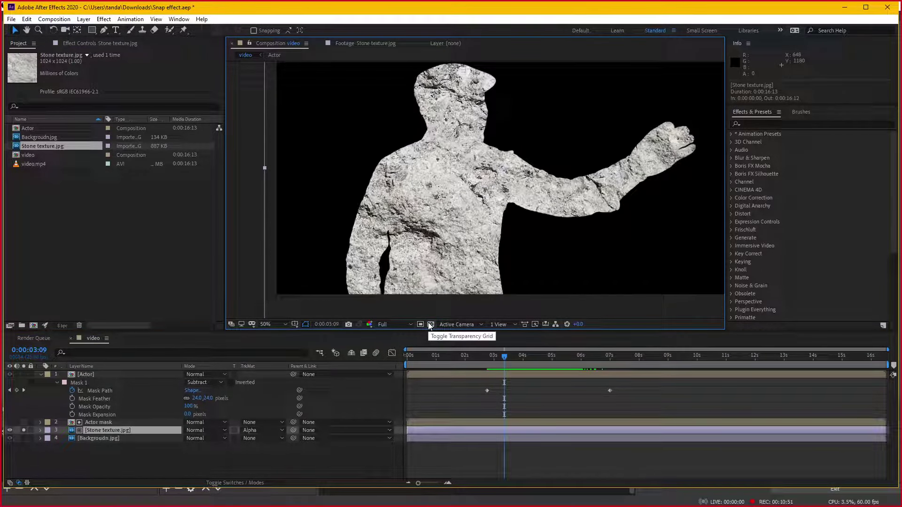
drag(492, 359, 516, 358)
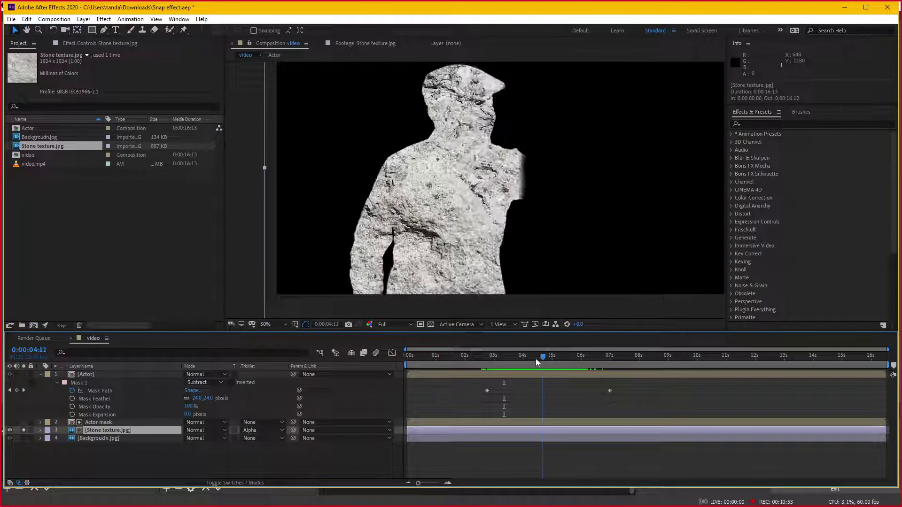
click(431, 324)
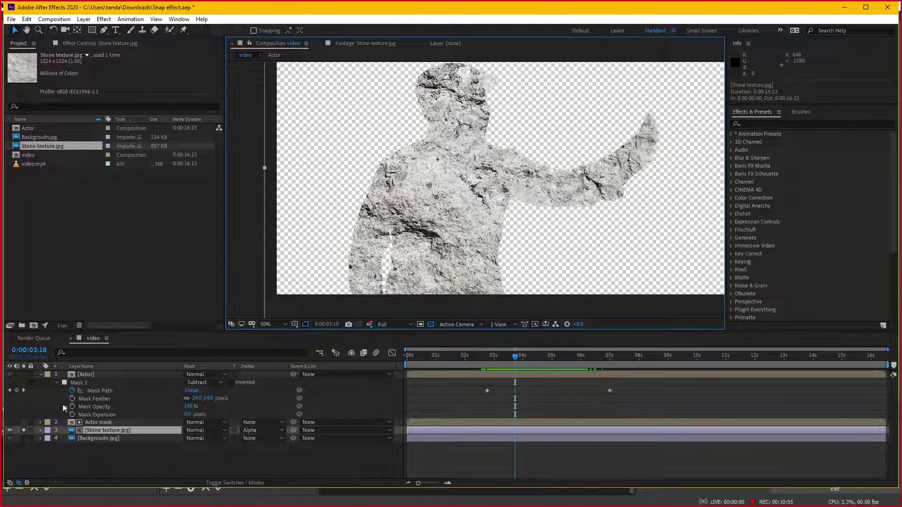
click(23, 430)
Set the Actor mask's Mask 1 expansion to -108 pixels.
click(97, 422)
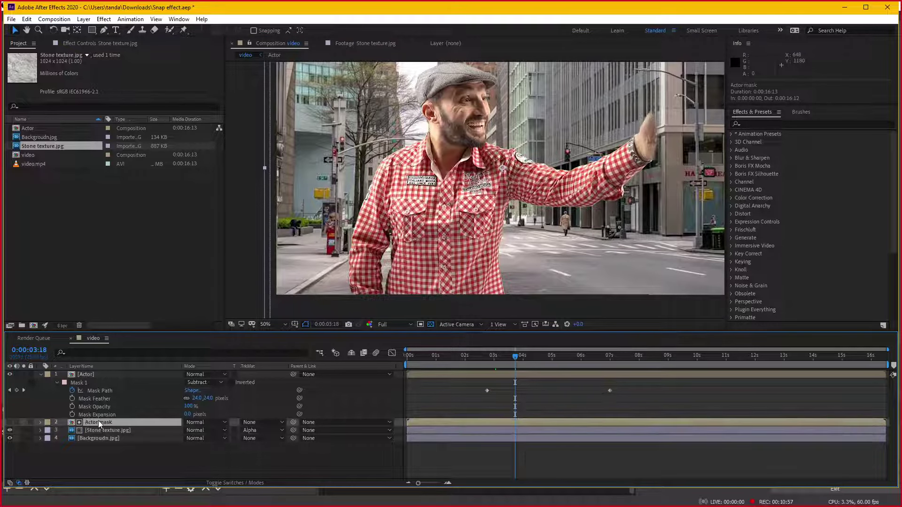
key(u)
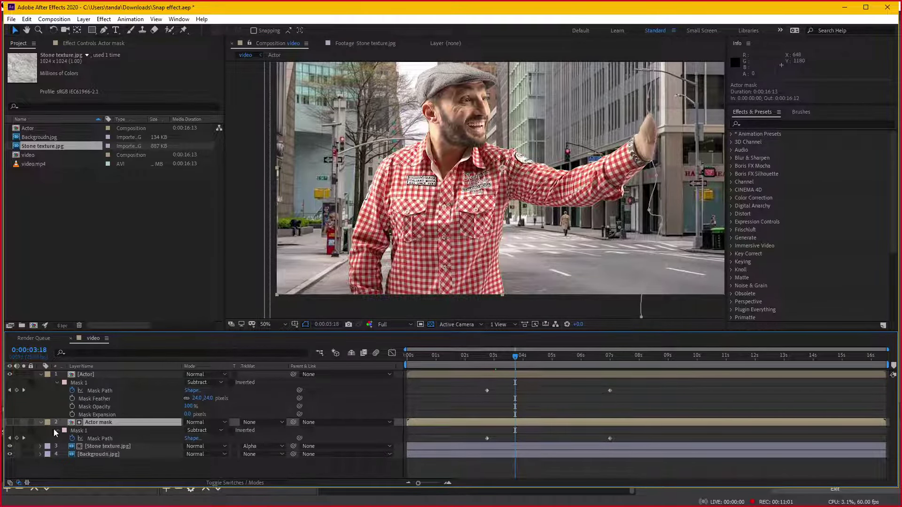
click(57, 430)
click(57, 430)
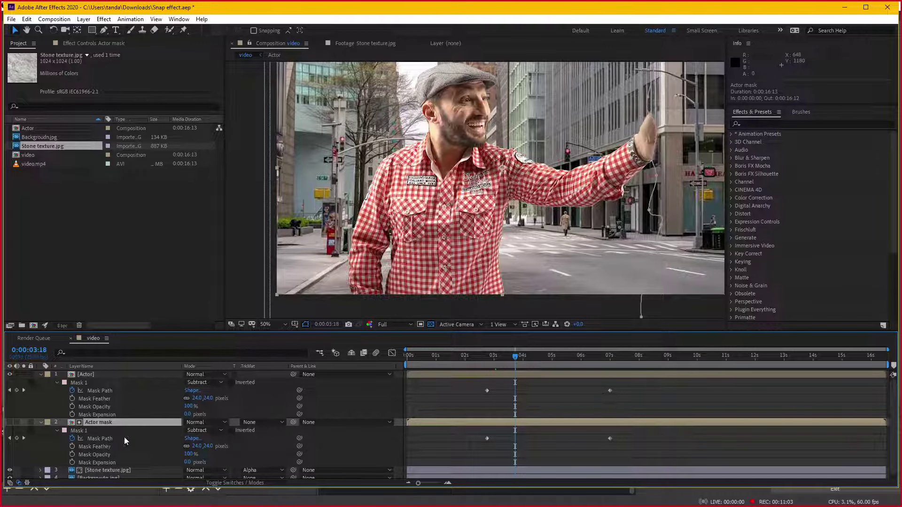
click(187, 462)
drag(187, 463, 129, 456)
Zoom in on the raised hand and face to check the stone texture, then return before the transformation.
click(462, 431)
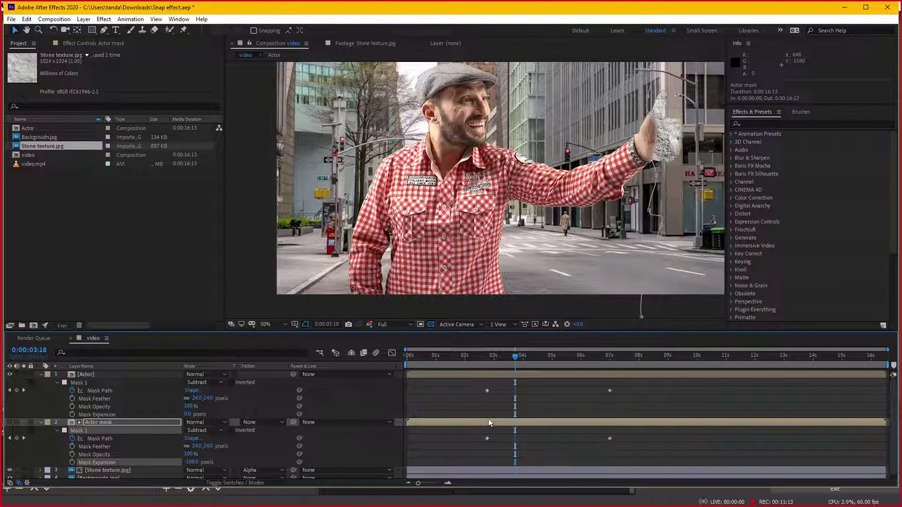
scroll(591, 154, up, 1)
scroll(592, 154, up, 1)
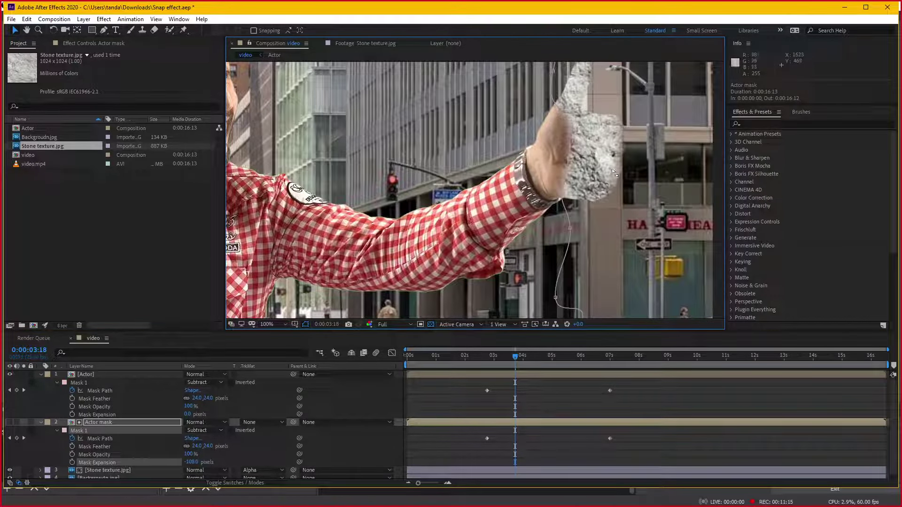
drag(602, 165, 619, 201)
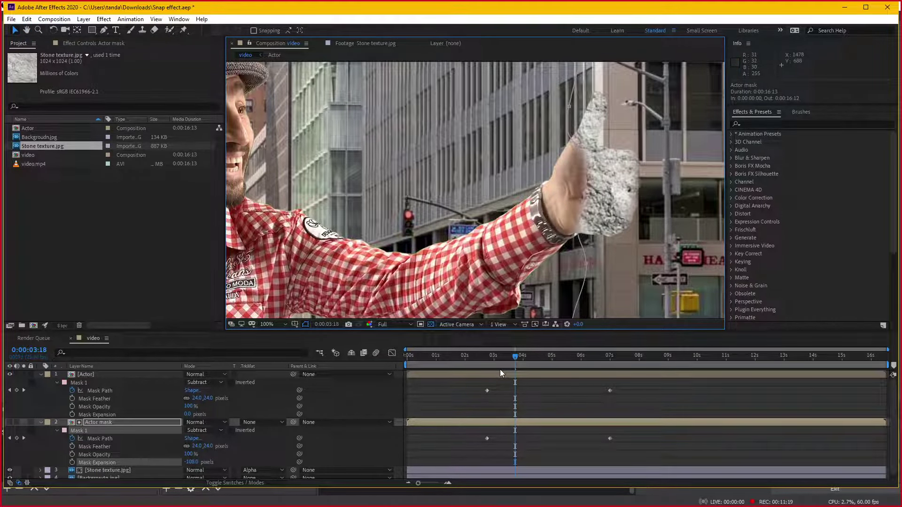
scroll(479, 202, down, 2)
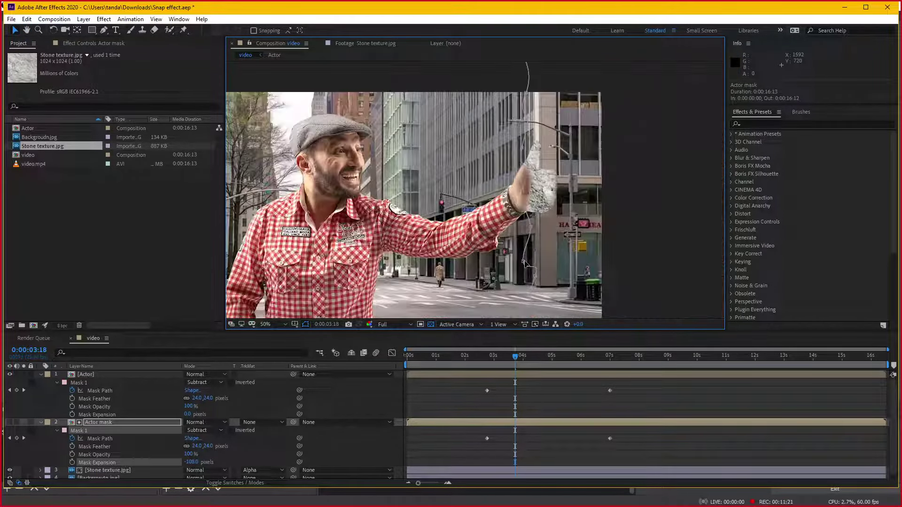
click(487, 358)
Preview the transformation from just before it starts and reframe the view on the whole shot.
click(518, 393)
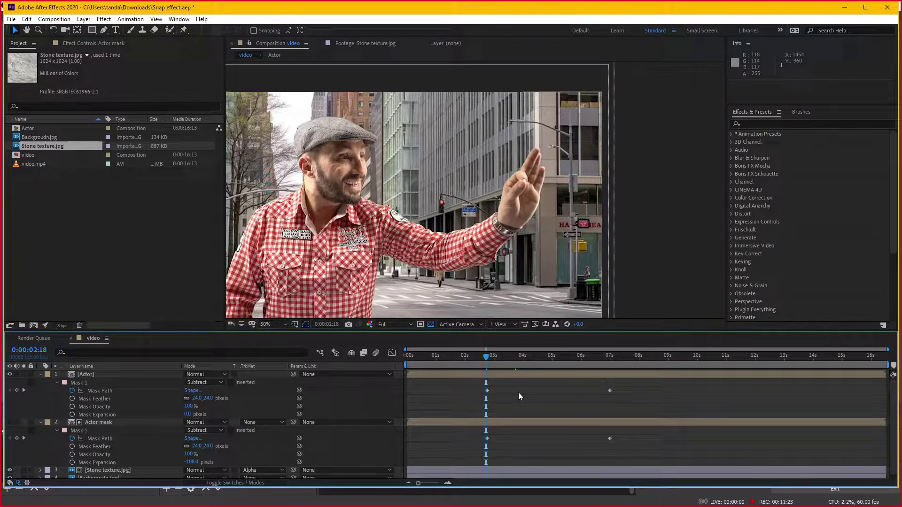
key(space)
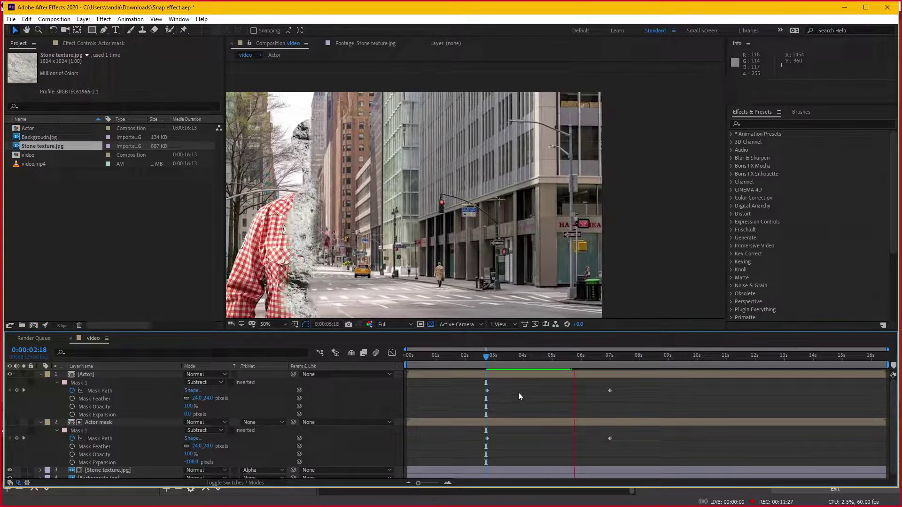
key(space)
drag(410, 253, 450, 257)
drag(499, 317, 514, 277)
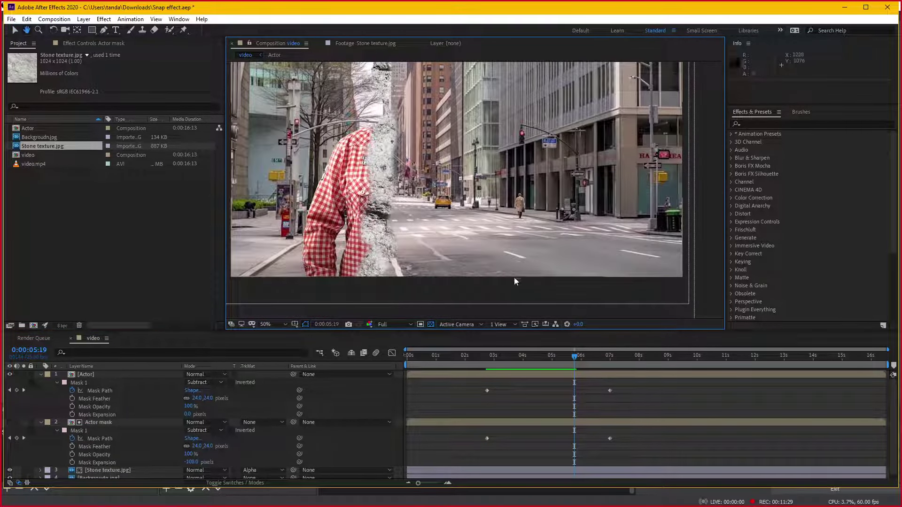
Move the Actor mask's end Mask Path keyframe later to about 7:16, previewing from 2:19.
click(111, 422)
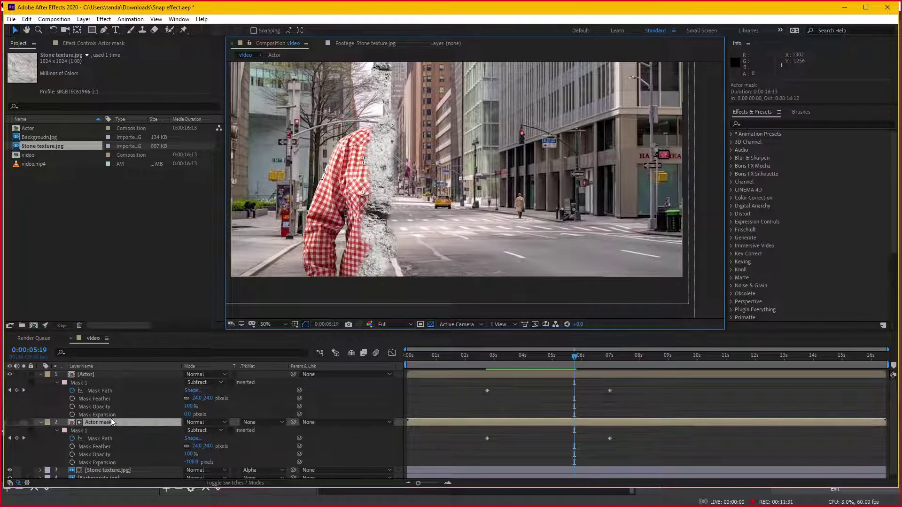
drag(610, 438, 636, 439)
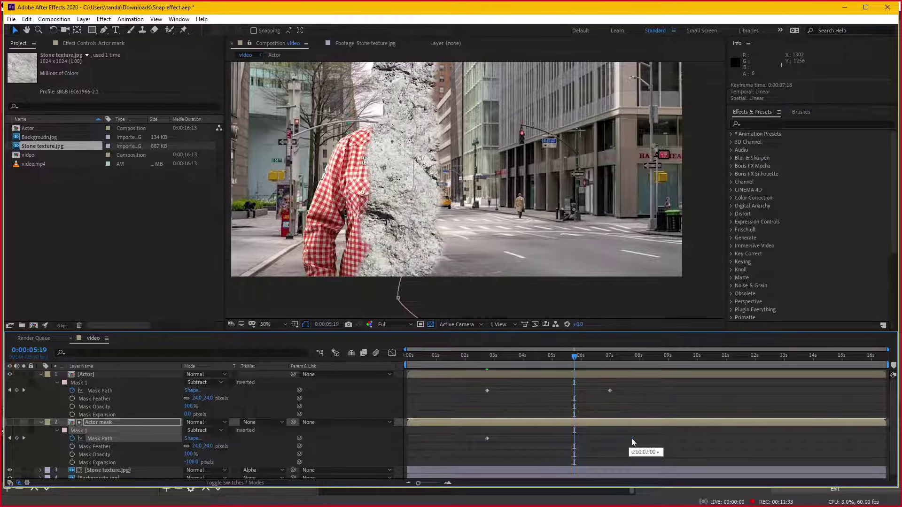
click(487, 355)
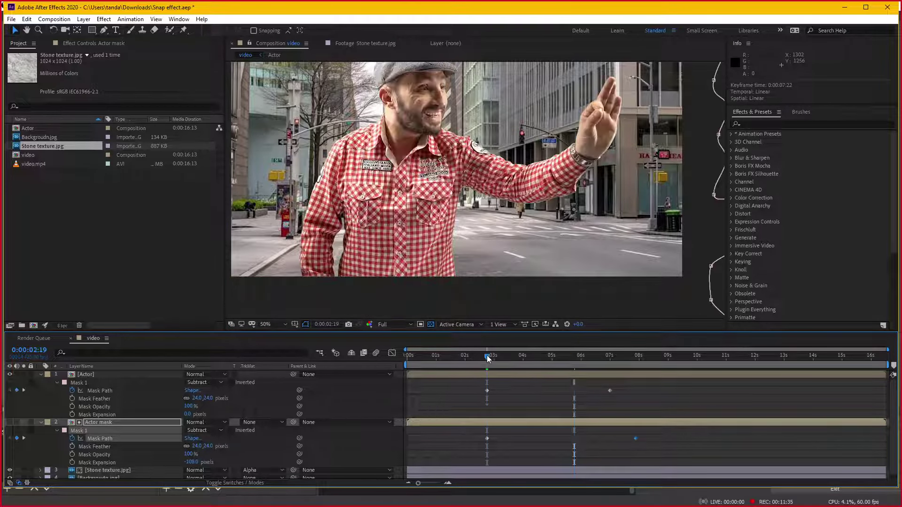
key(space)
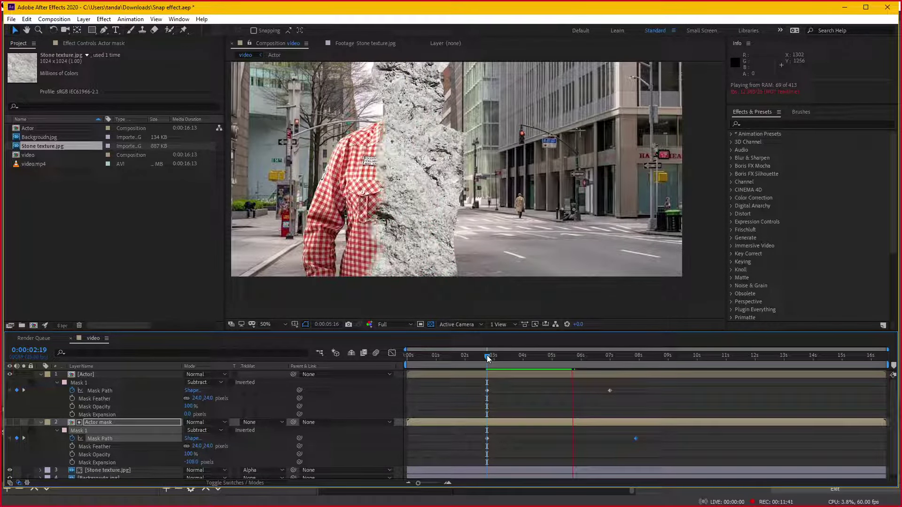
key(space)
drag(634, 438, 628, 439)
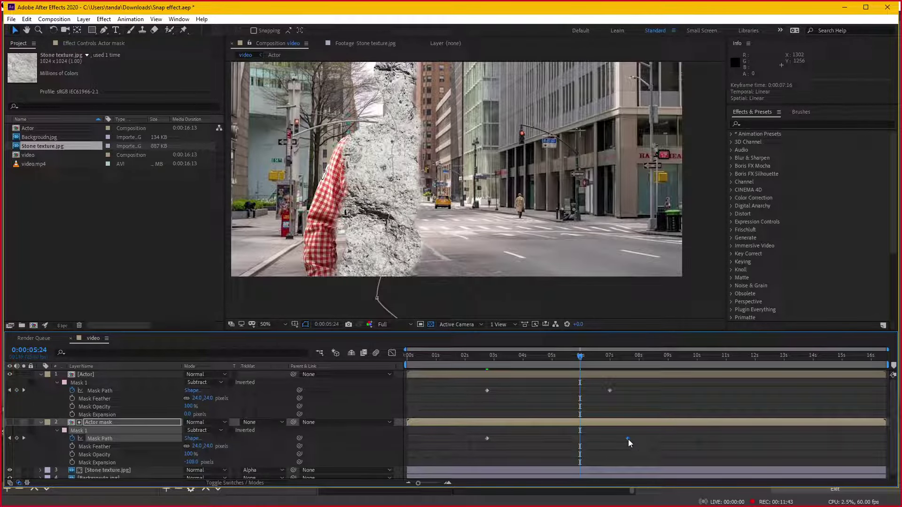
click(531, 404)
Raise the Actor mask's feather to 45 px and preview the softened edge from 2:23.
click(481, 356)
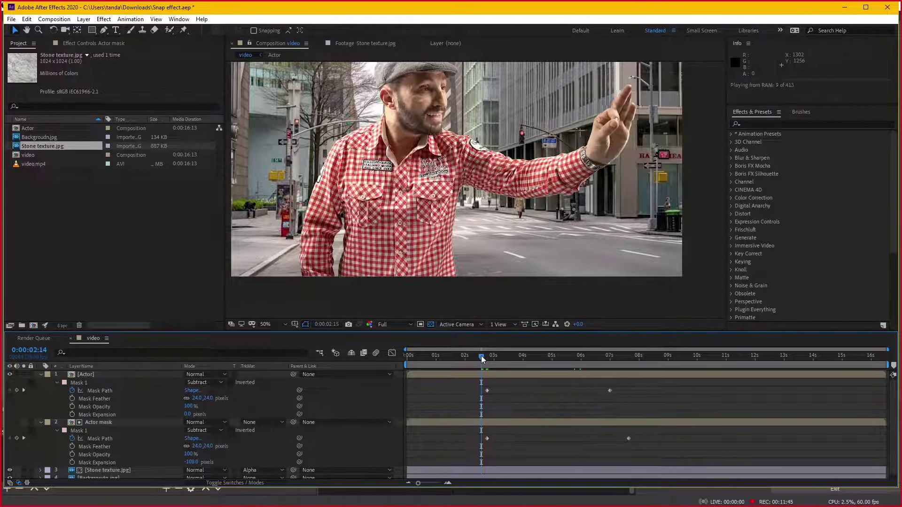
key(space)
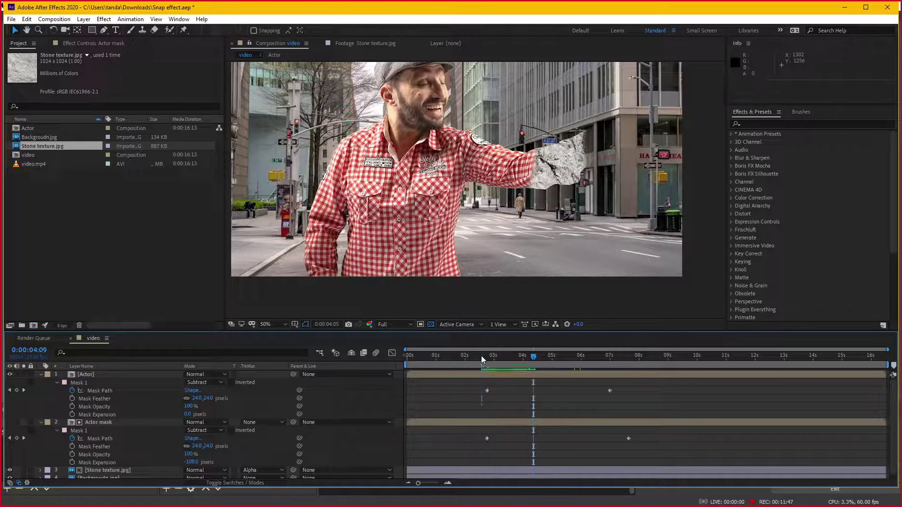
key(space)
drag(195, 447, 203, 446)
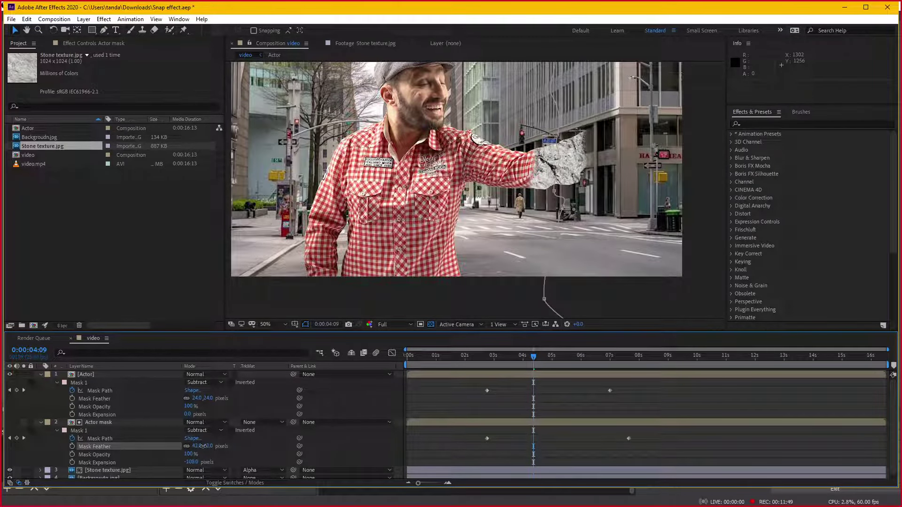
click(545, 421)
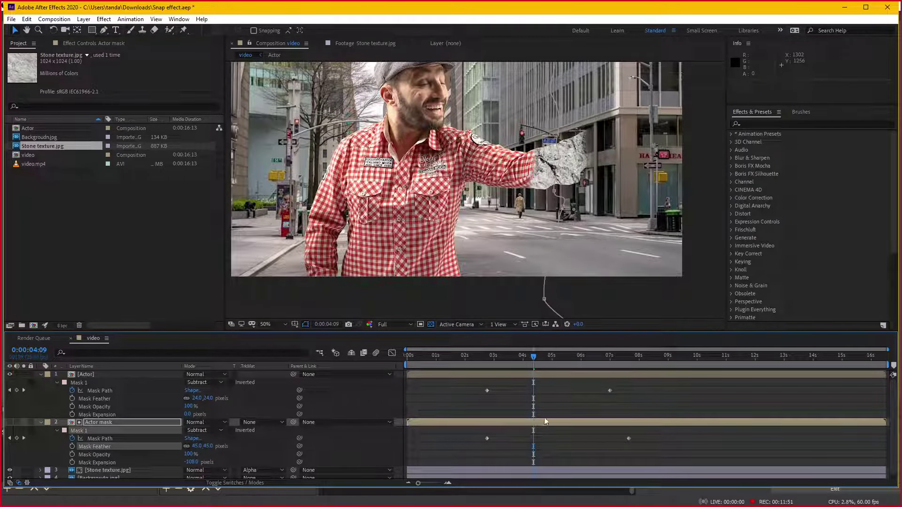
click(492, 362)
key(space)
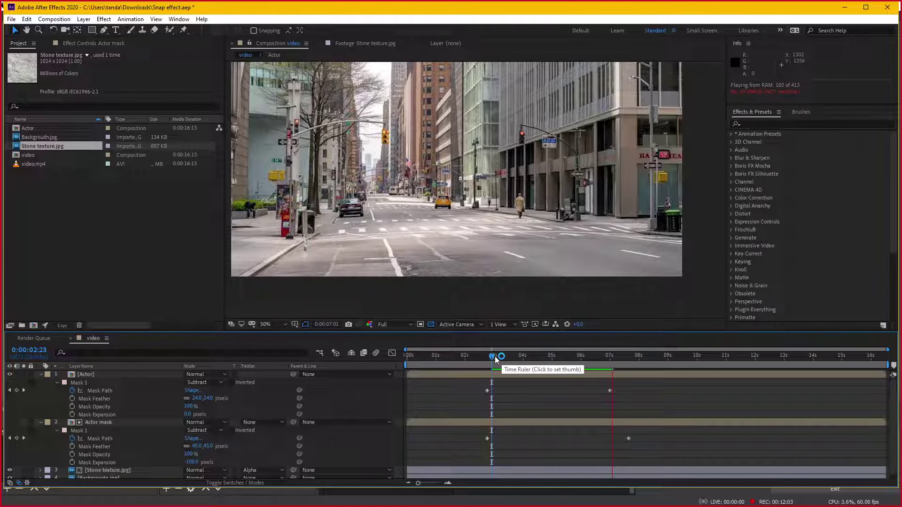
Shrink the Actor mask's expansion to -71 px and preview from 2:19 and 2:22.
drag(495, 356, 528, 357)
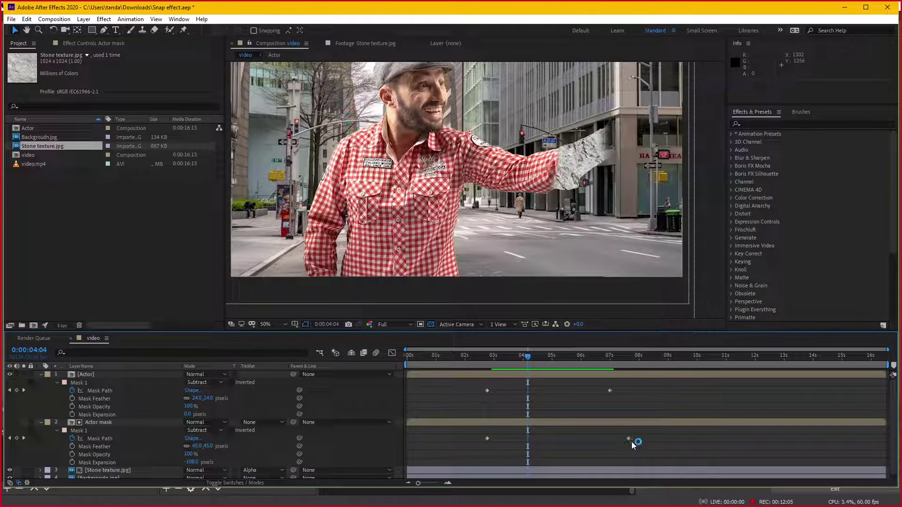
click(194, 462)
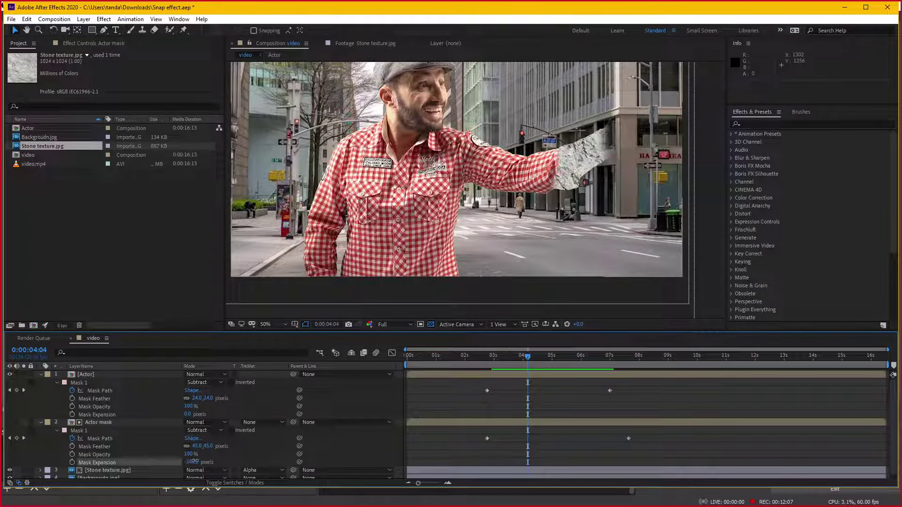
drag(194, 462, 209, 462)
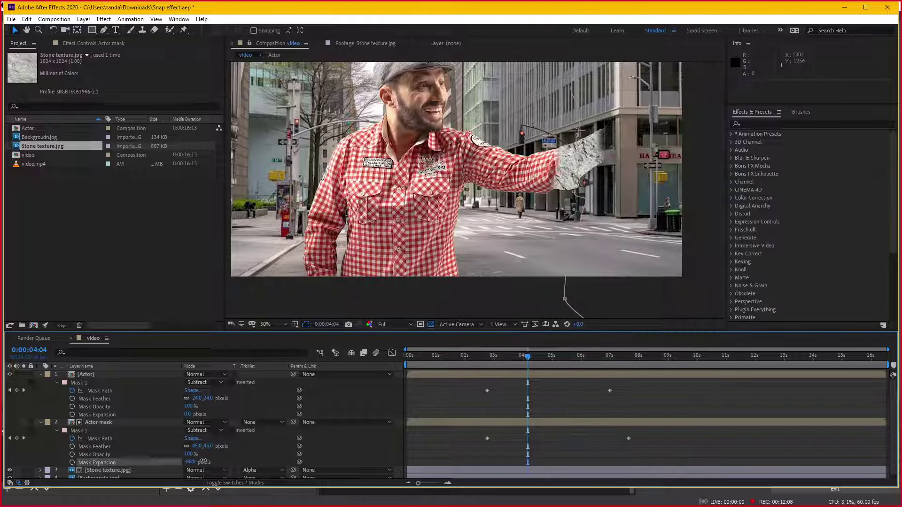
click(486, 358)
key(space)
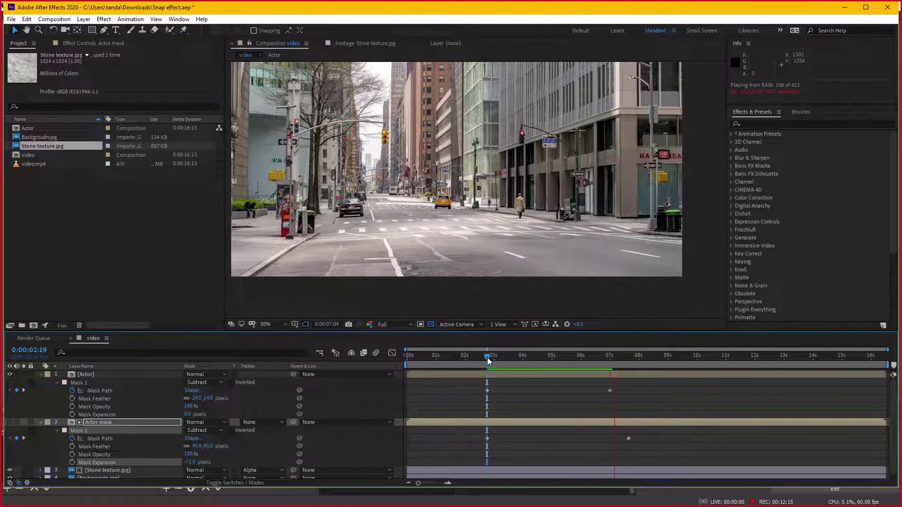
drag(487, 357, 491, 356)
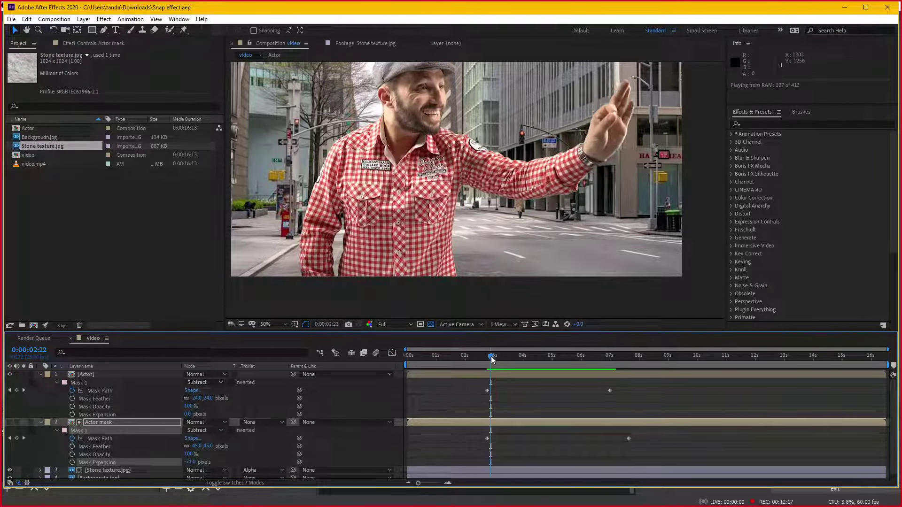
key(space)
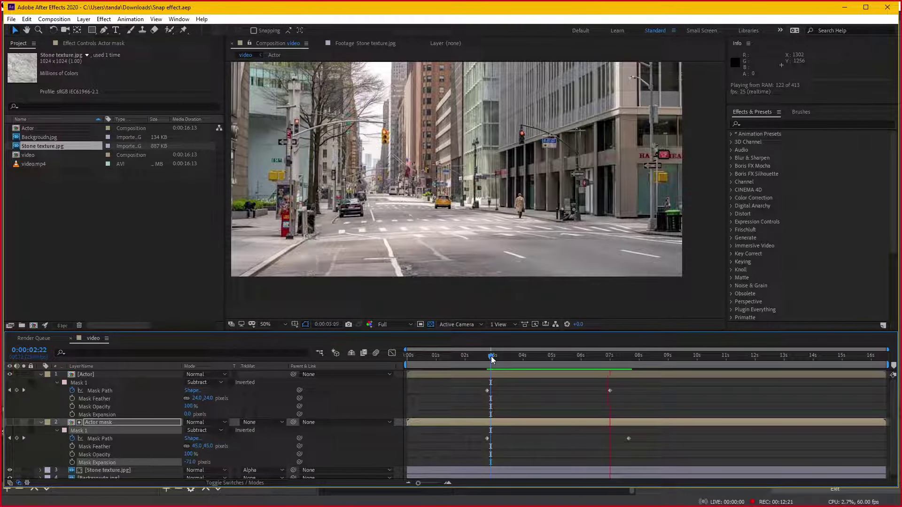
Scrub through the transformation to check the stone, then collapse the Actor mask layer.
drag(492, 356, 550, 356)
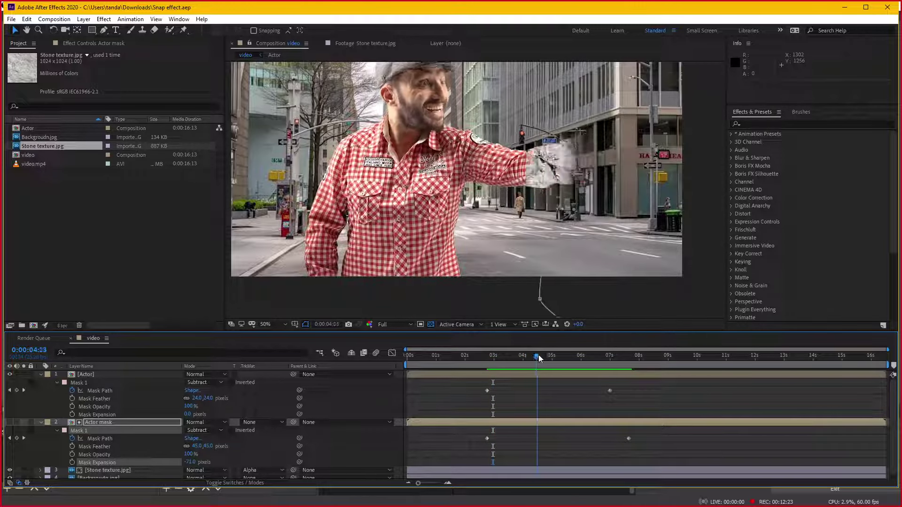
click(560, 385)
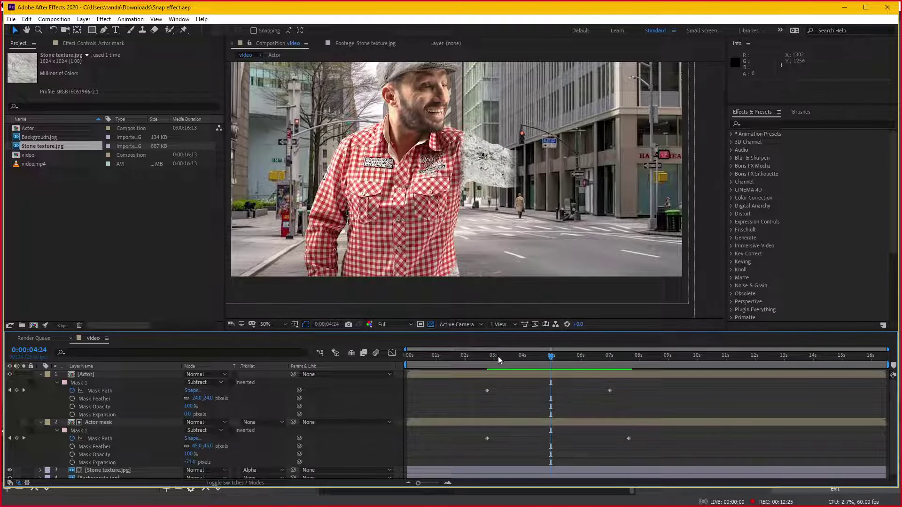
drag(498, 356, 557, 358)
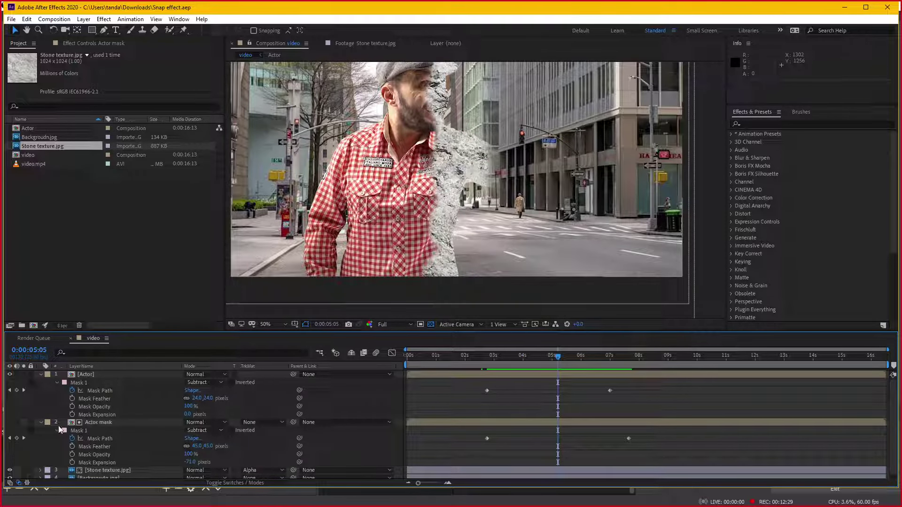
click(41, 422)
click(107, 422)
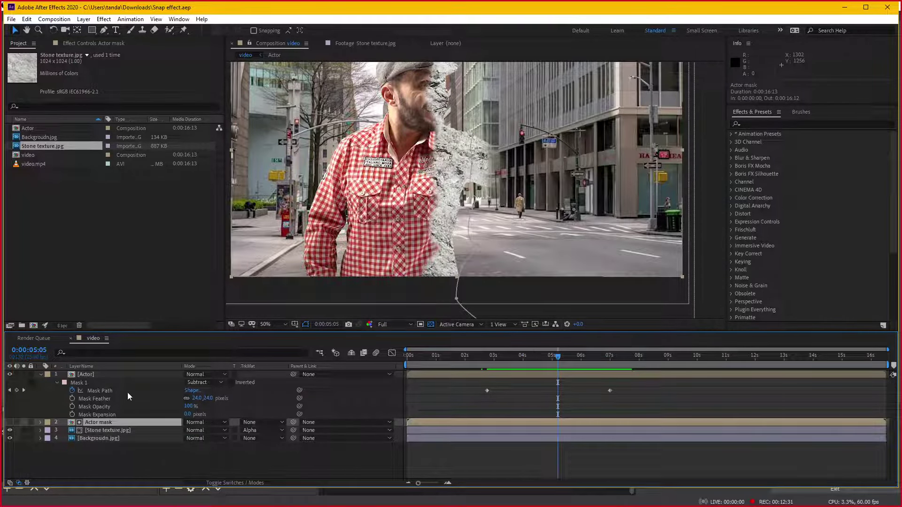
Duplicate the [Actor] layer and rename the copy Par emitter.
click(107, 373)
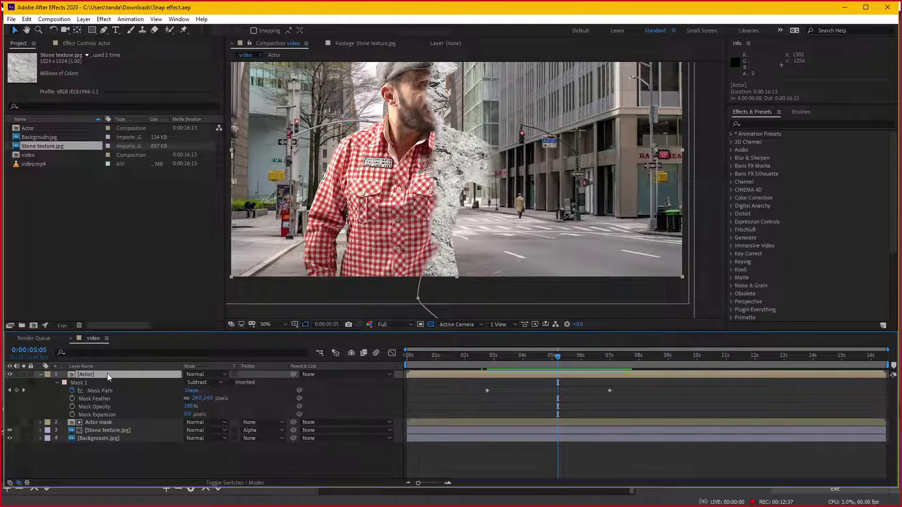
key(ctrl+d)
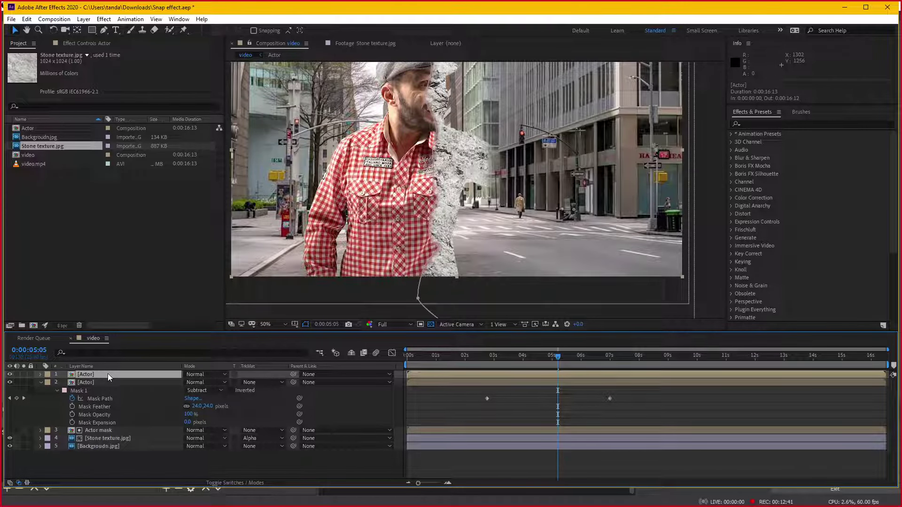
key(Return)
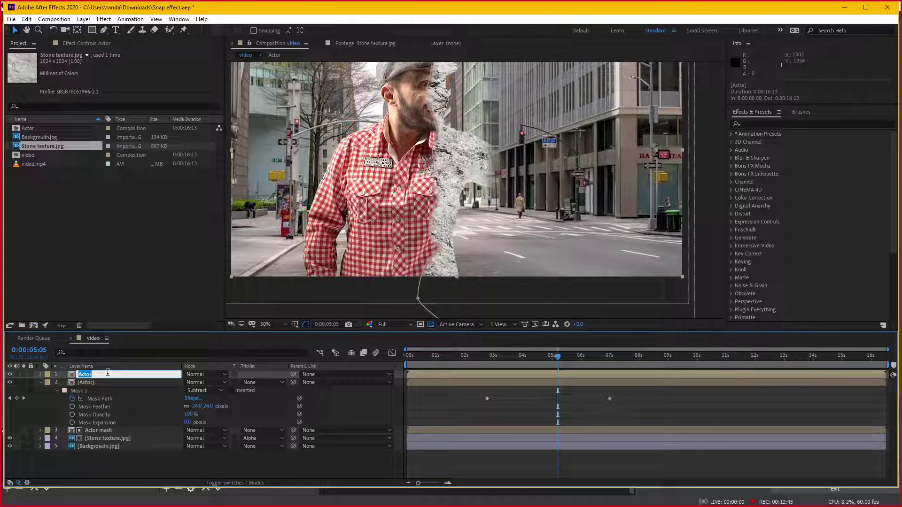
text(Par emitte)
text(r)
key(Return)
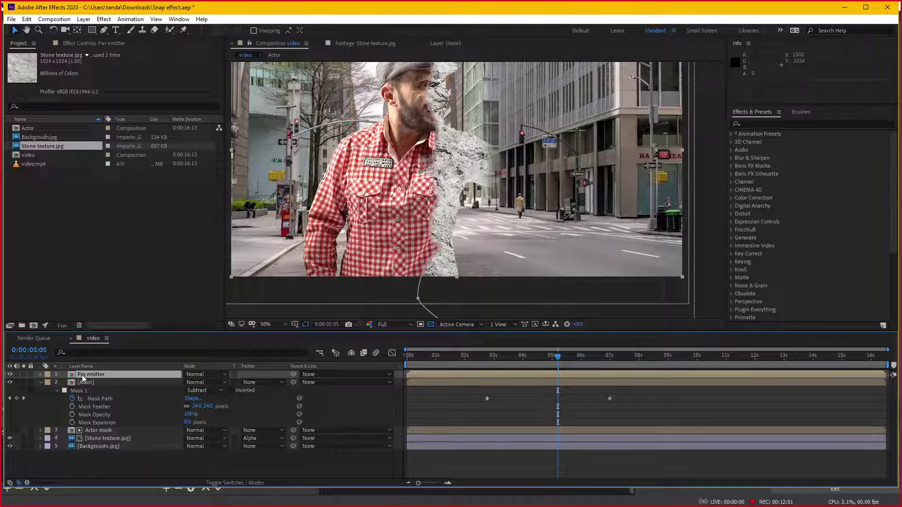
Switch Par emitter's Mask 1 mode from Subtract to Add and solo the layer.
key(m)
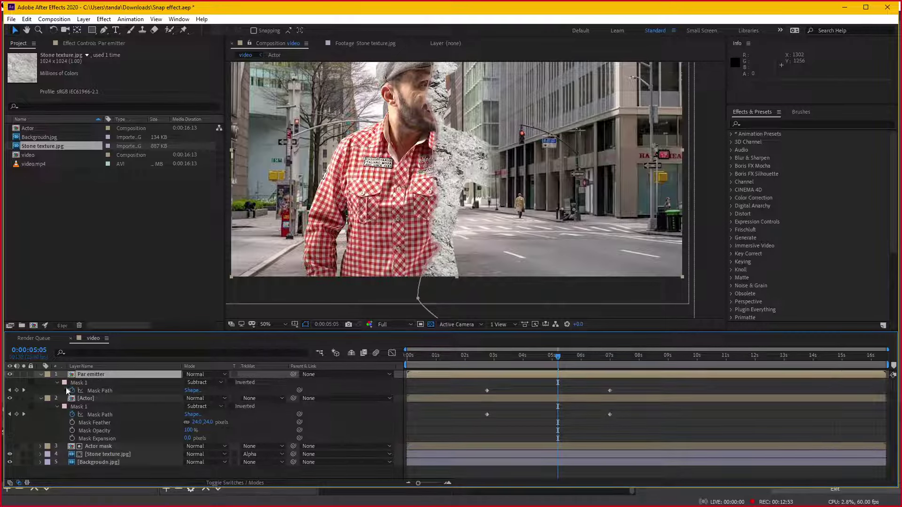
click(57, 383)
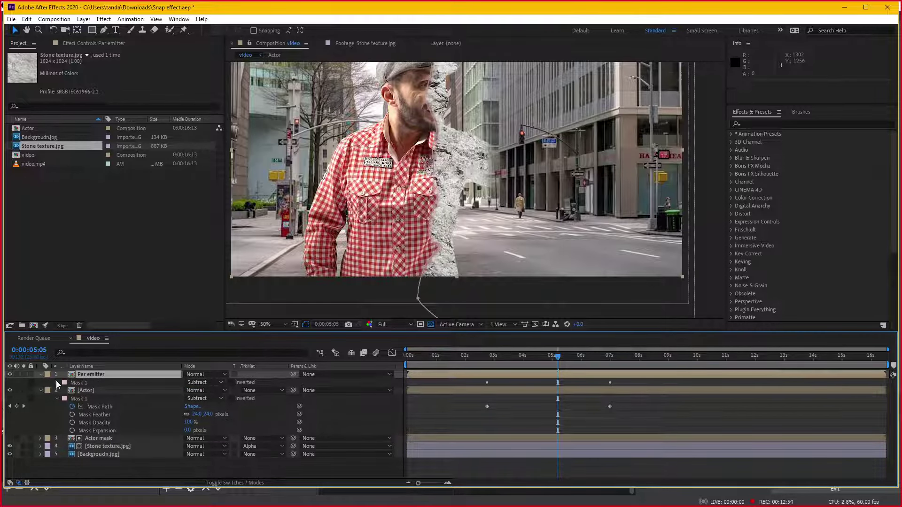
click(207, 382)
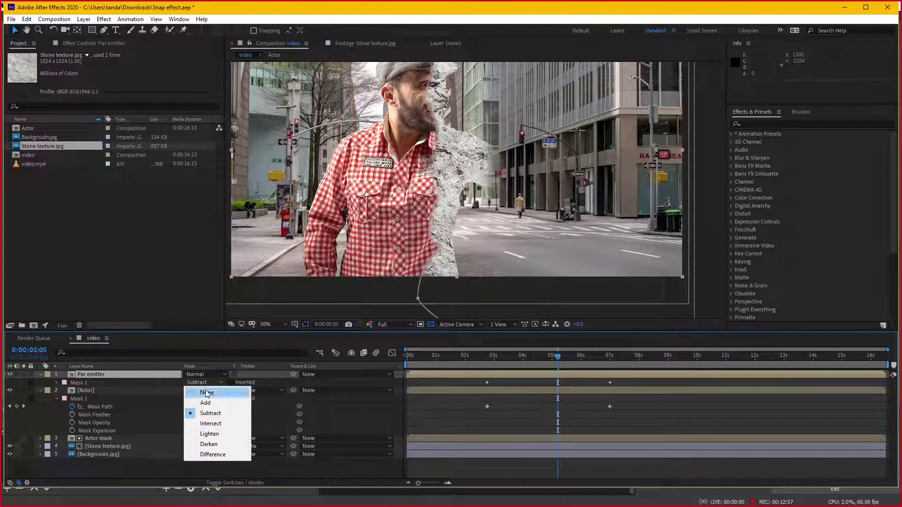
click(204, 400)
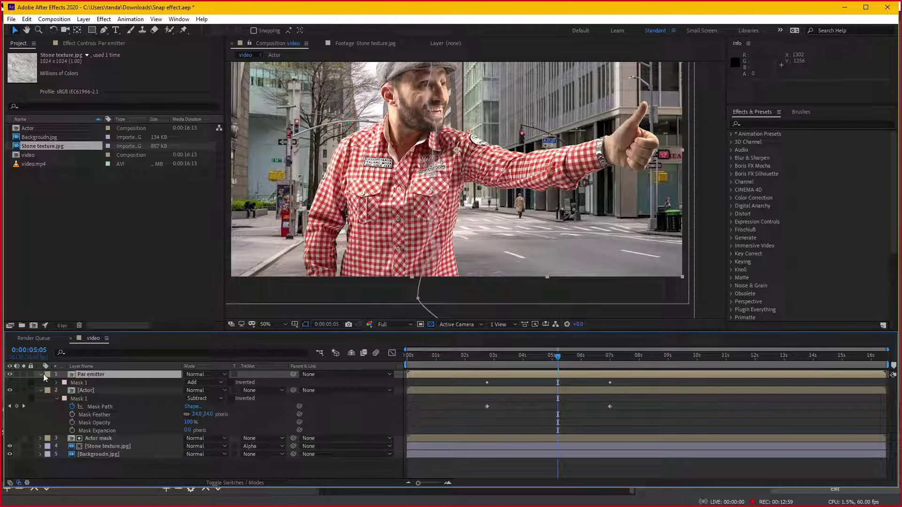
click(23, 374)
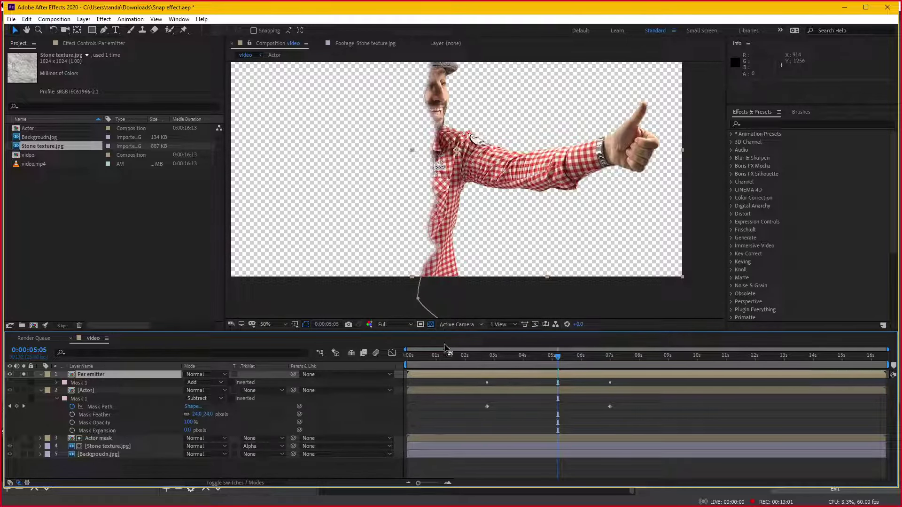
Preview and scrub the Par emitter mask reveal, briefly soloing the Actor layer to compare.
click(485, 357)
key(m)
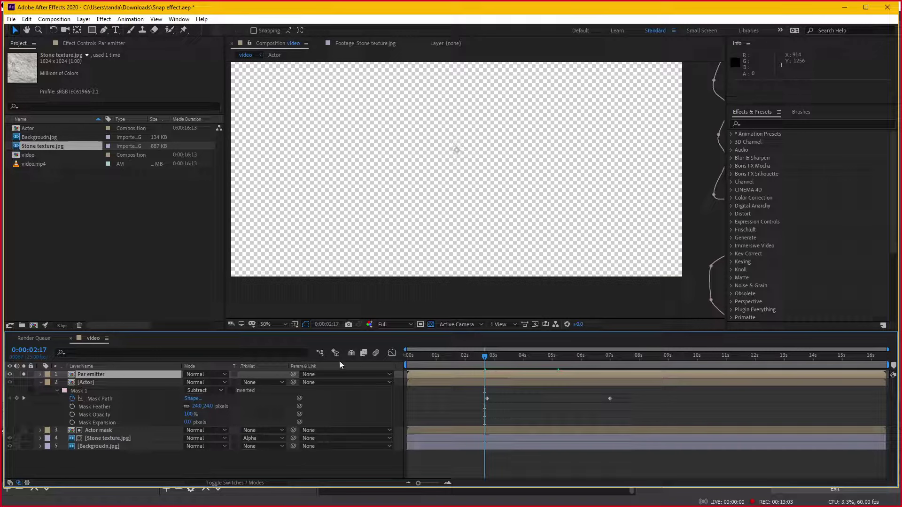
key(m)
key(space)
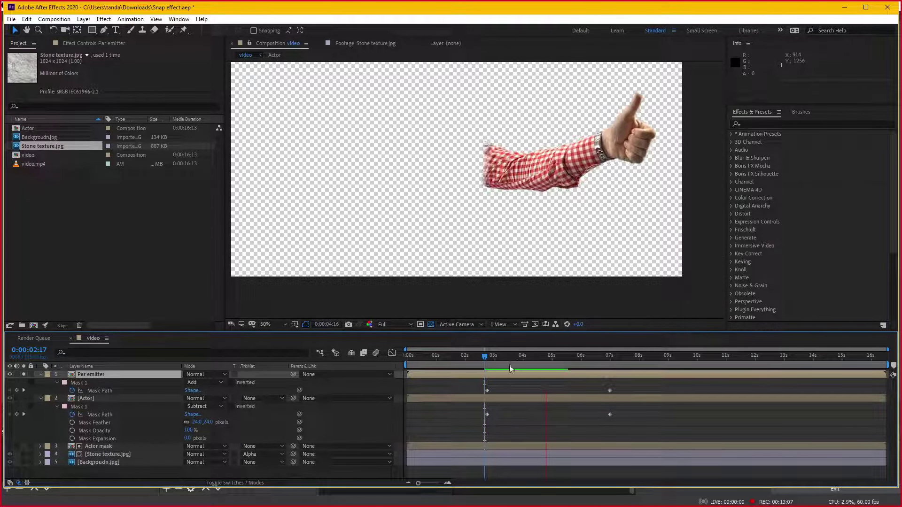
key(space)
drag(490, 356, 552, 356)
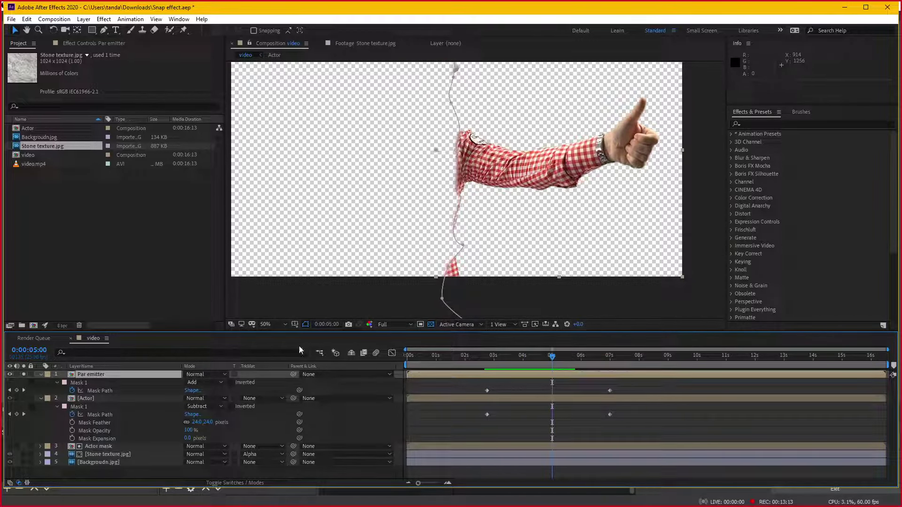
click(25, 398)
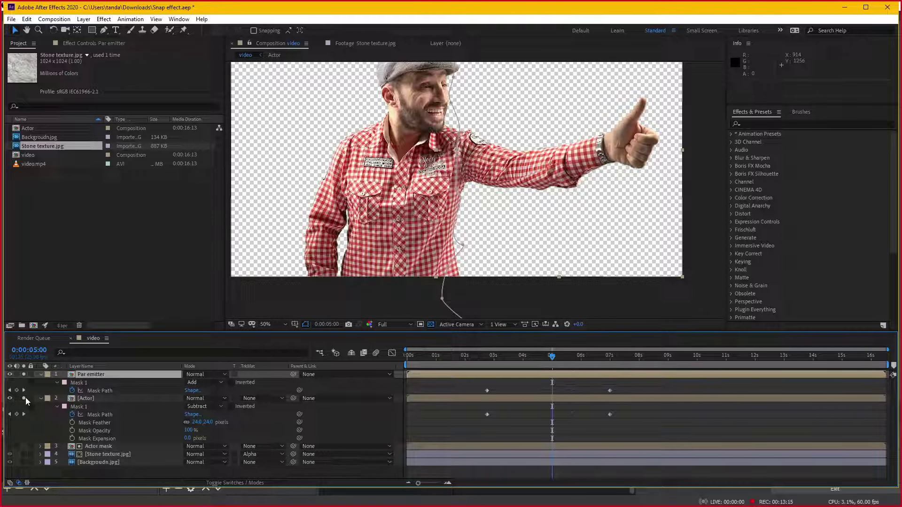
click(26, 398)
drag(489, 356, 615, 356)
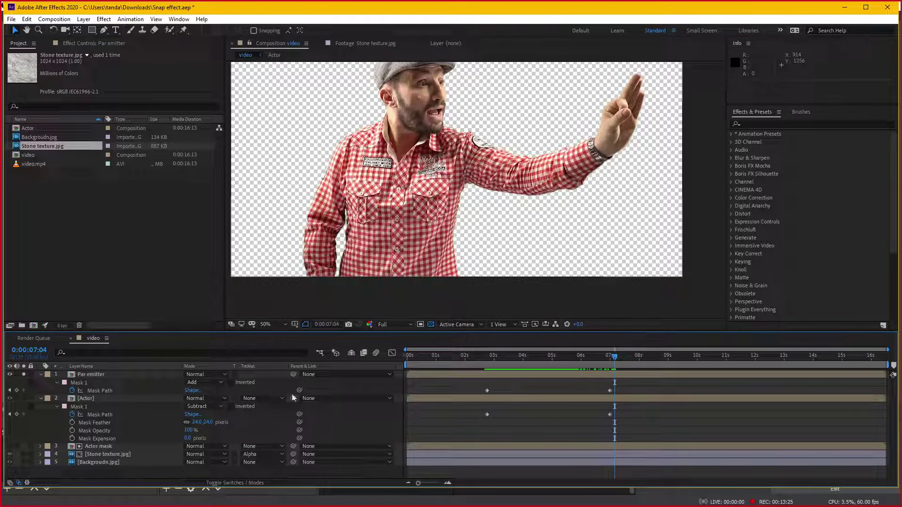
Unsolo and hide the Par emitter layer, then collapse the Par emitter and Actor layers.
click(117, 374)
click(22, 374)
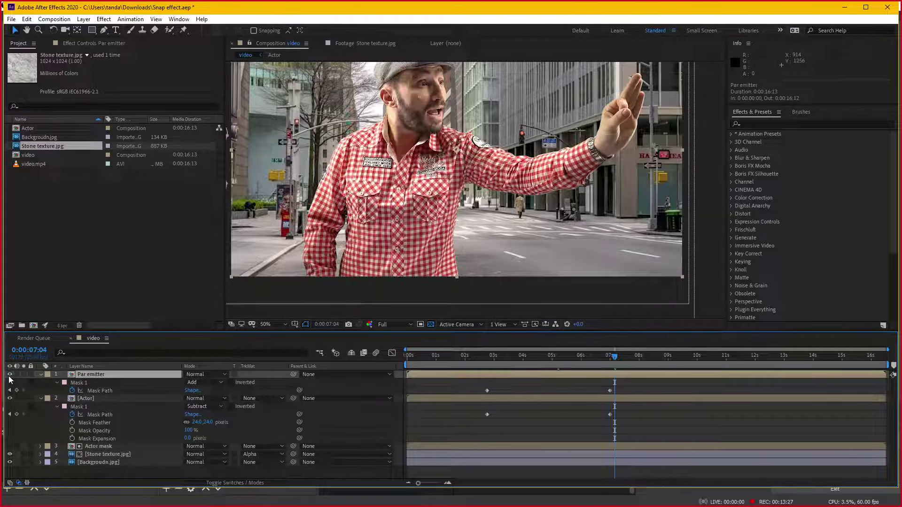
click(10, 375)
click(10, 375)
click(11, 374)
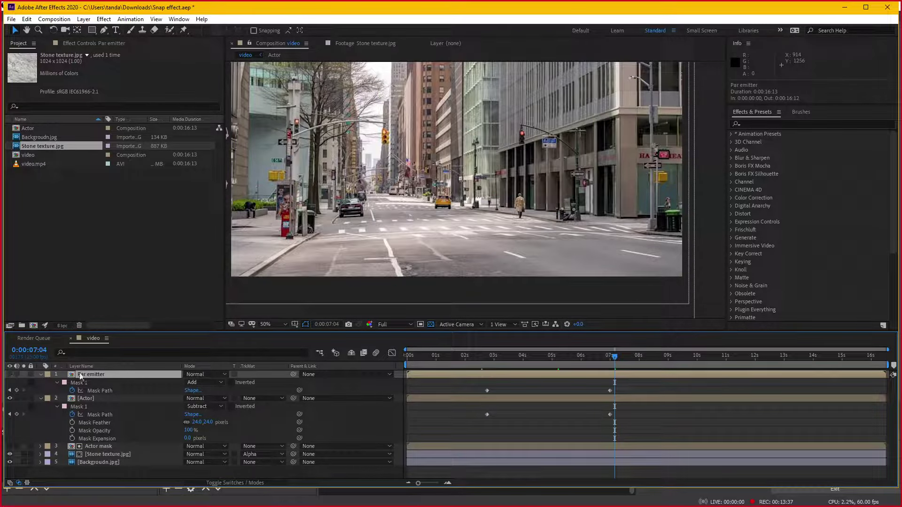
click(41, 375)
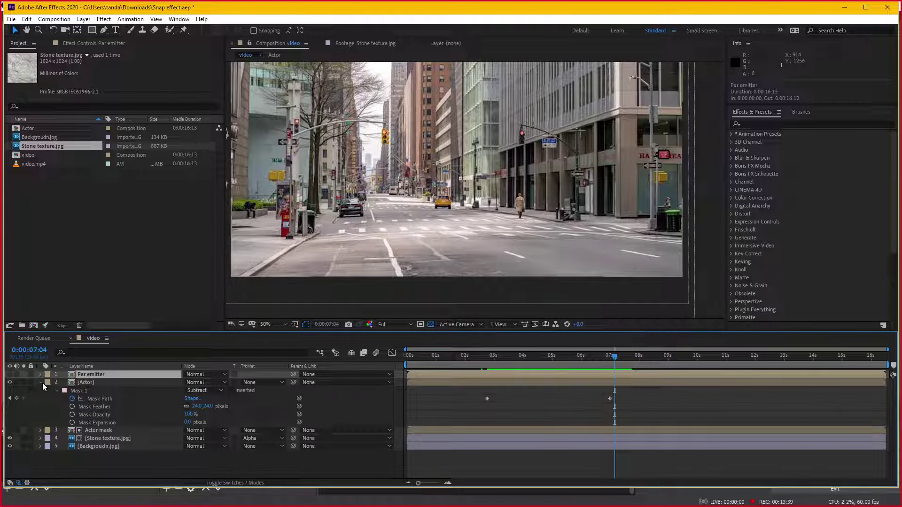
click(41, 382)
Create a solid named Particles and apply Trapcode Particular to it.
key(ctrl+y)
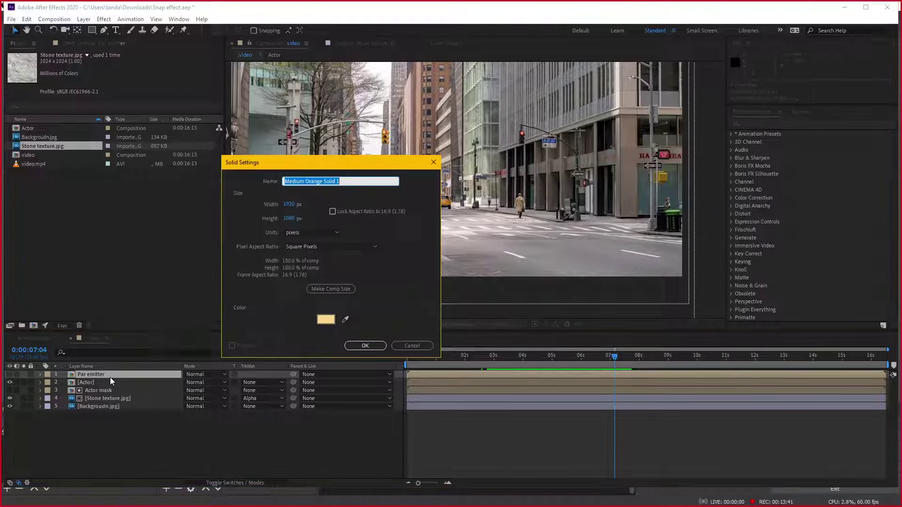
text(Particles)
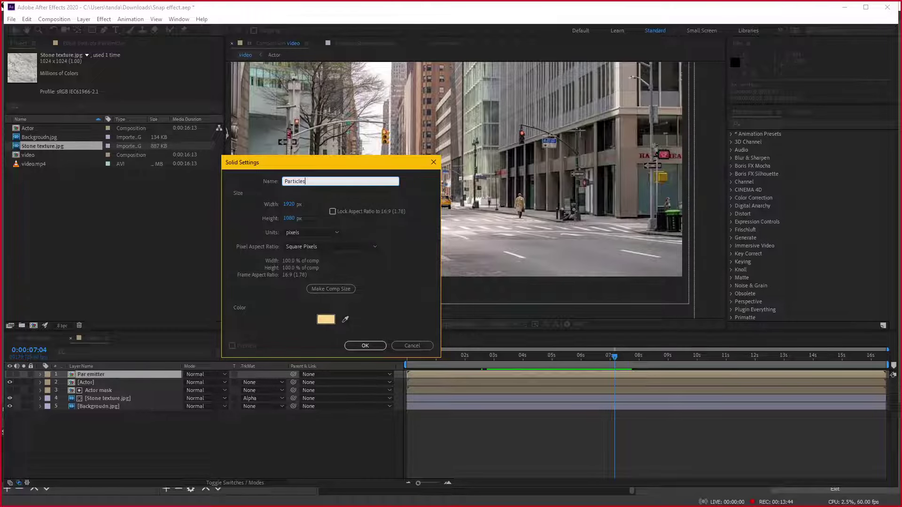
key(Return)
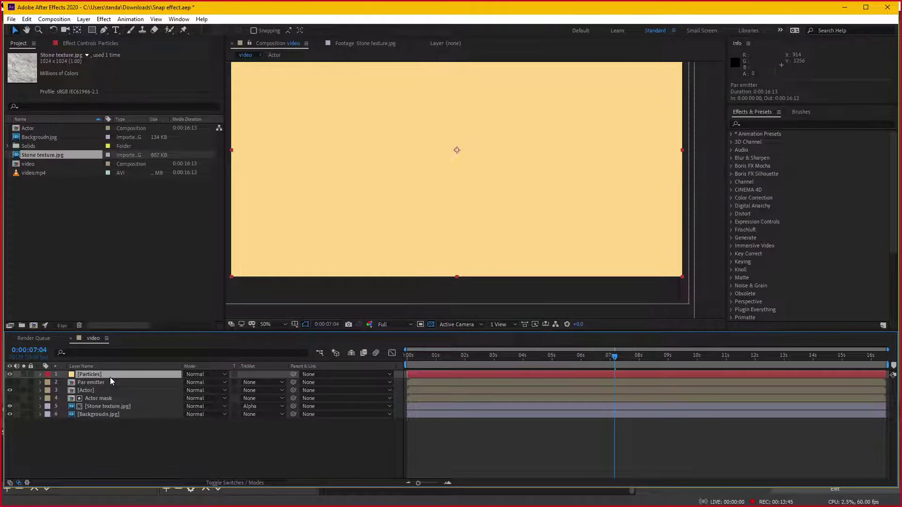
click(112, 19)
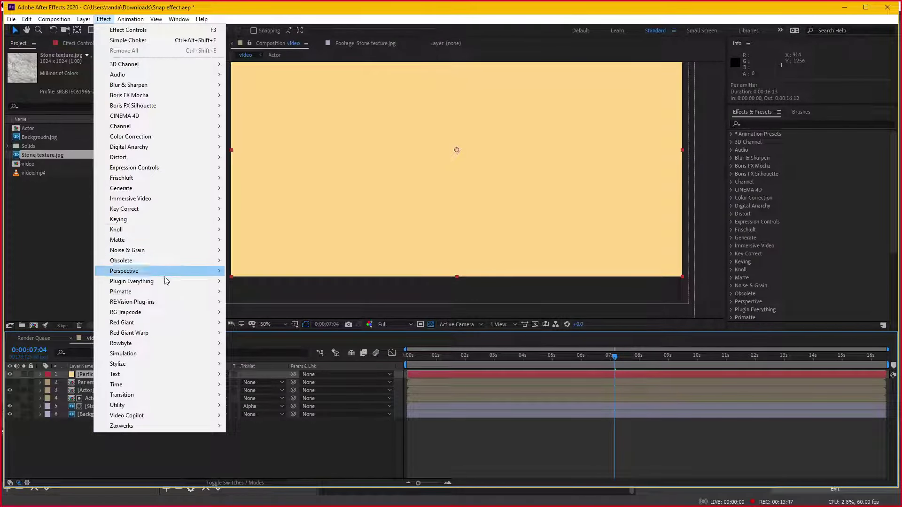
mouse_move(167, 312)
click(251, 385)
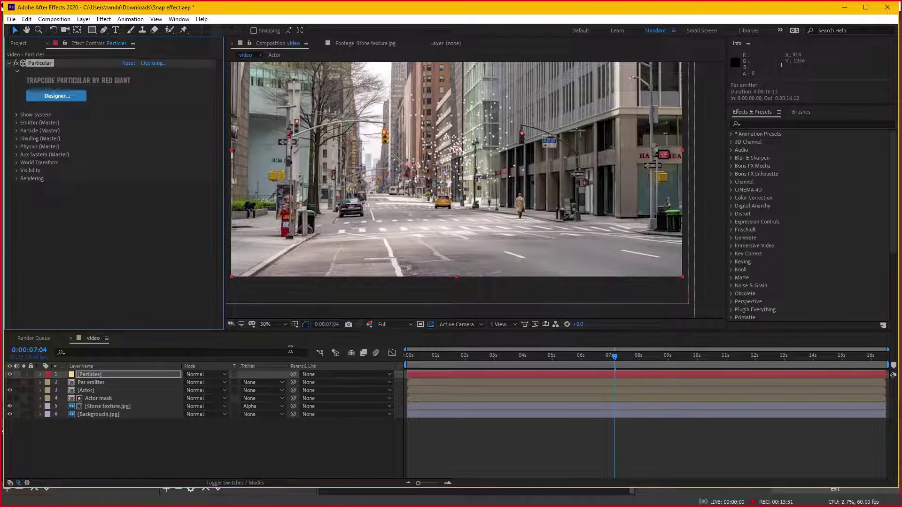
Solo the Particles layer and preview the particle burst from about one to three seconds.
click(24, 374)
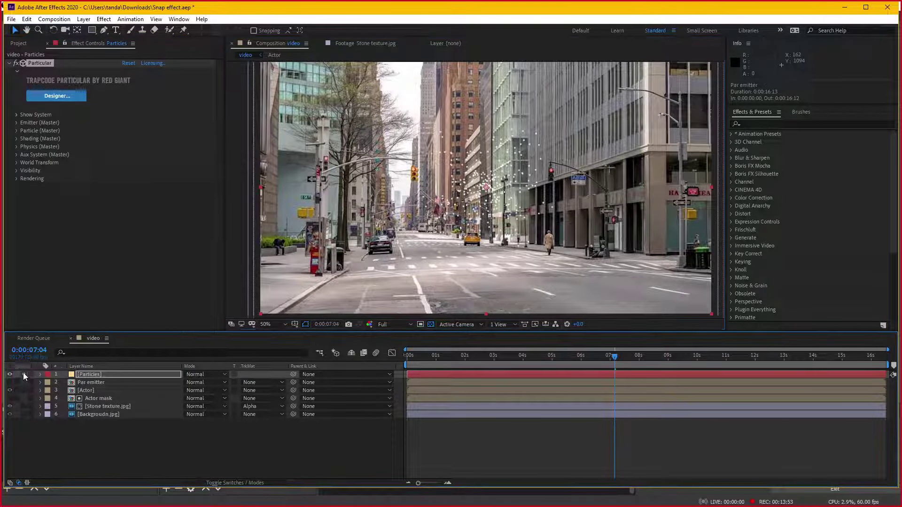
click(437, 355)
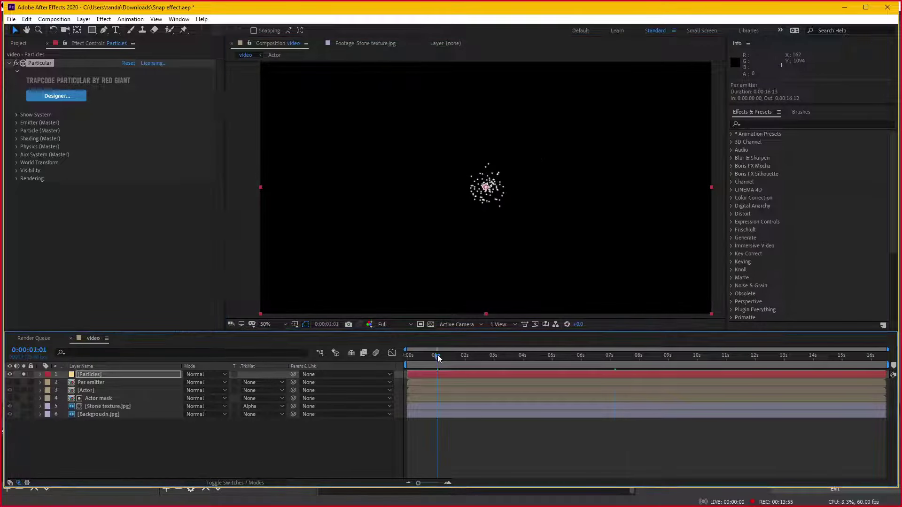
key(space)
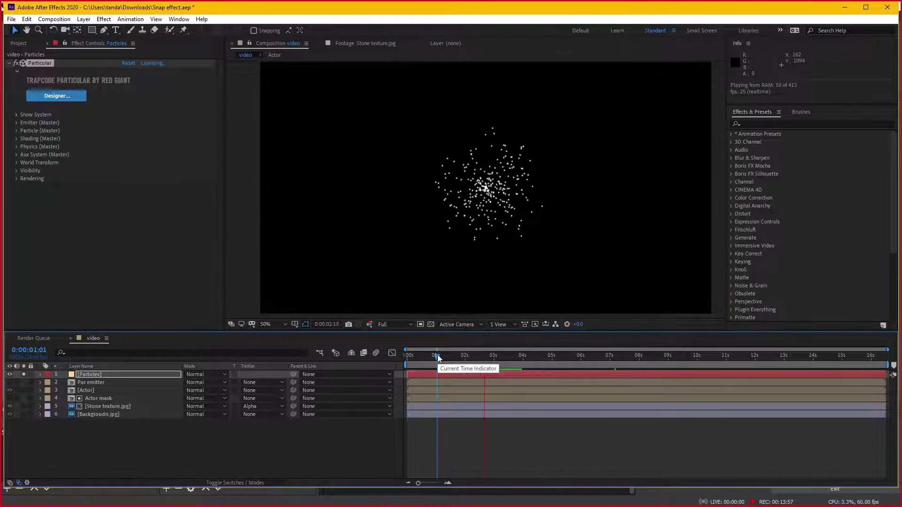
key(space)
drag(462, 357, 501, 354)
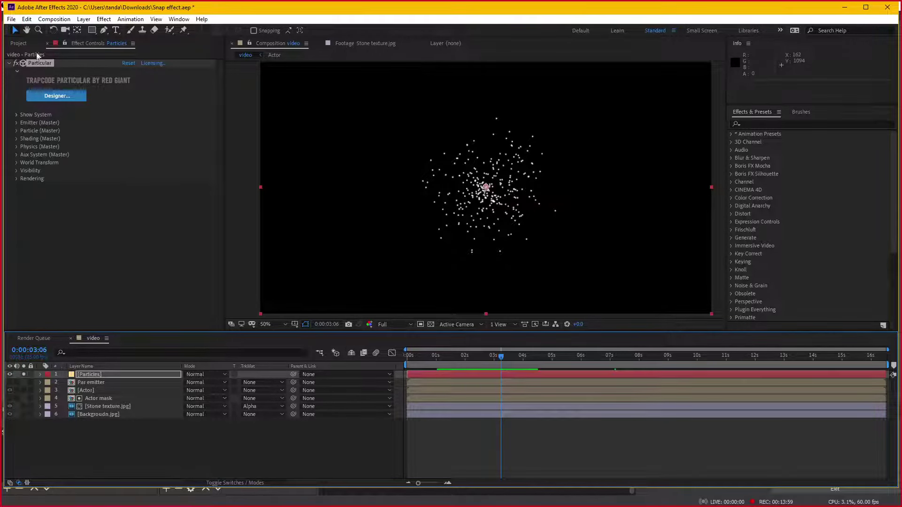
Browse to the microscopic ash particles image in the import dialog, then cancel without importing.
click(19, 43)
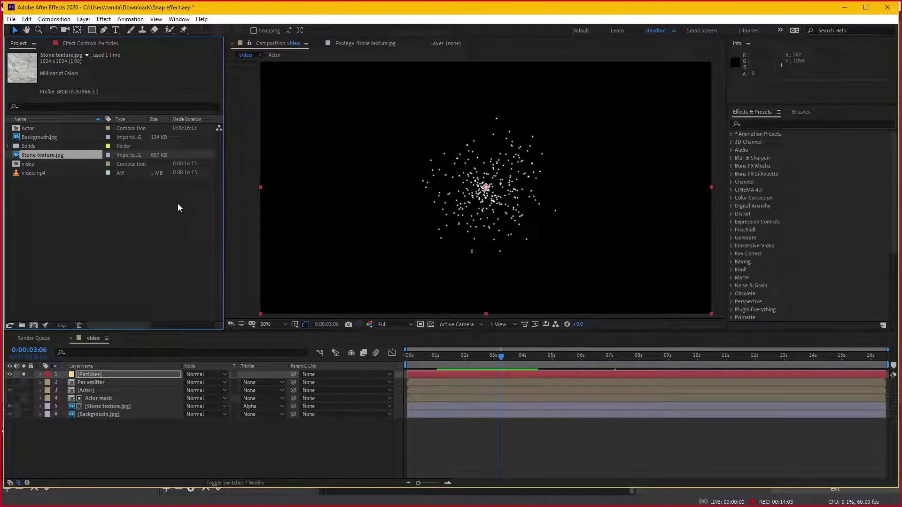
double_click(99, 228)
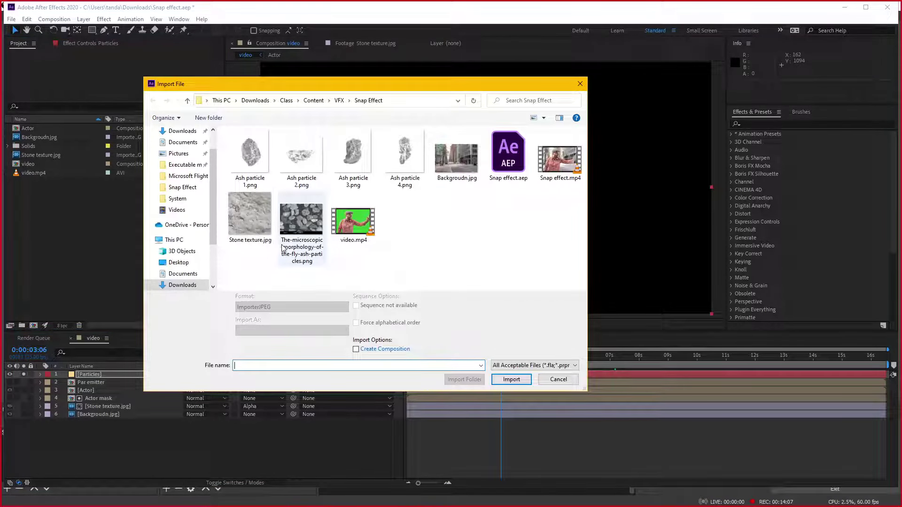
click(301, 225)
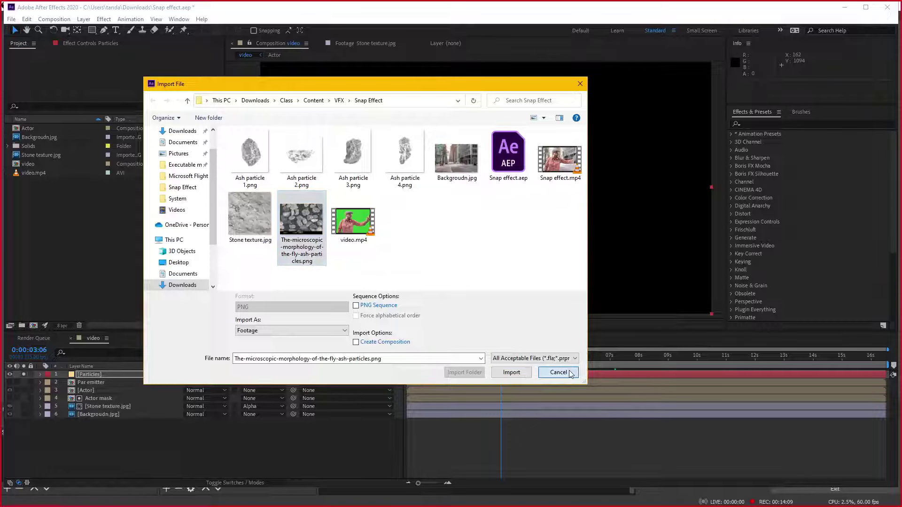
click(559, 372)
In Explorer, go to Downloads > Class > Content > VFX > Snap Effect and open the microscopic ash particles PNG.
key(alt+Tab)
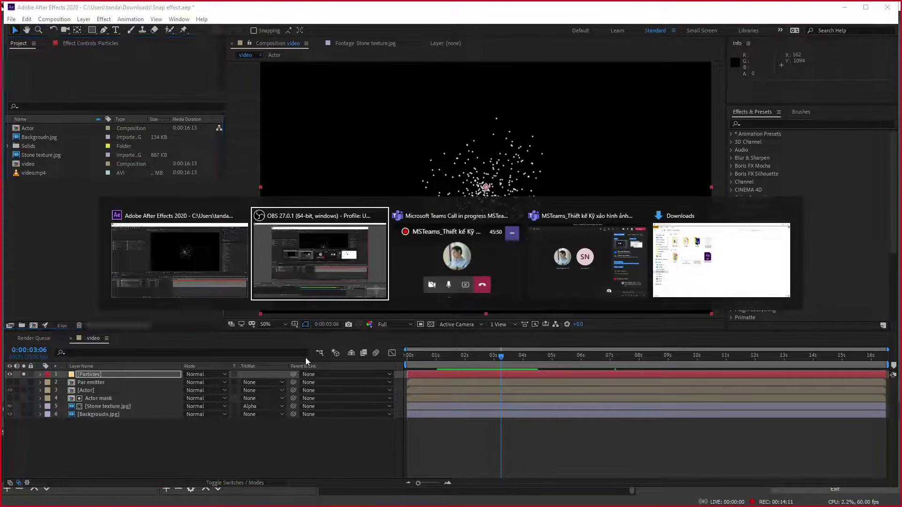
key(alt+Tab)
key(alt+Tab)
key(alt+Tab)
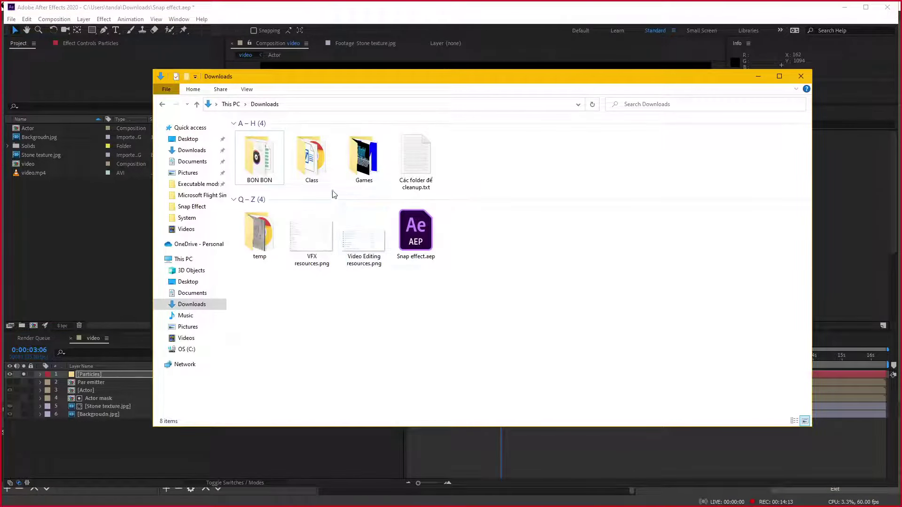
click(324, 155)
double_click(324, 155)
double_click(263, 141)
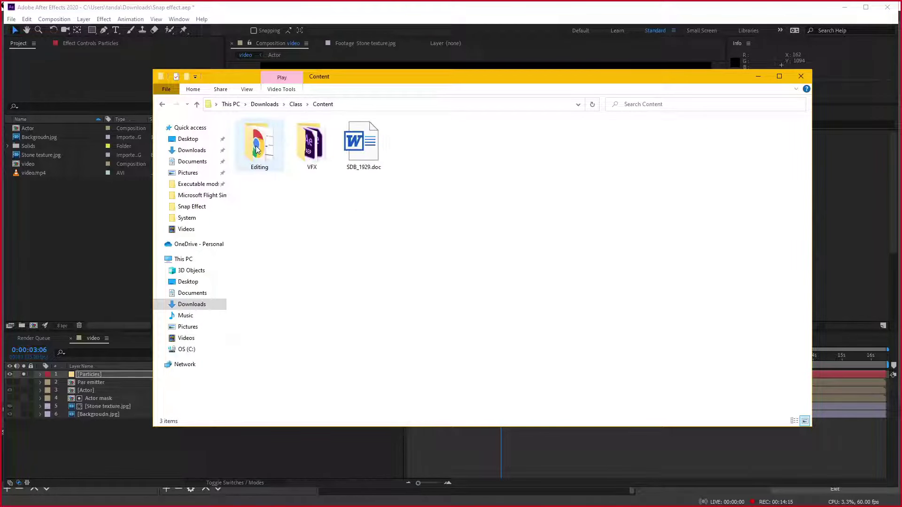
double_click(308, 143)
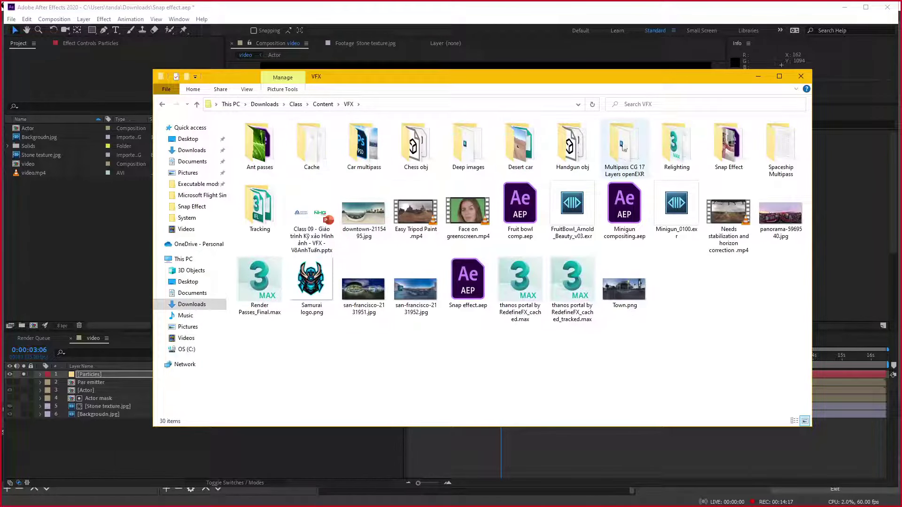
double_click(729, 145)
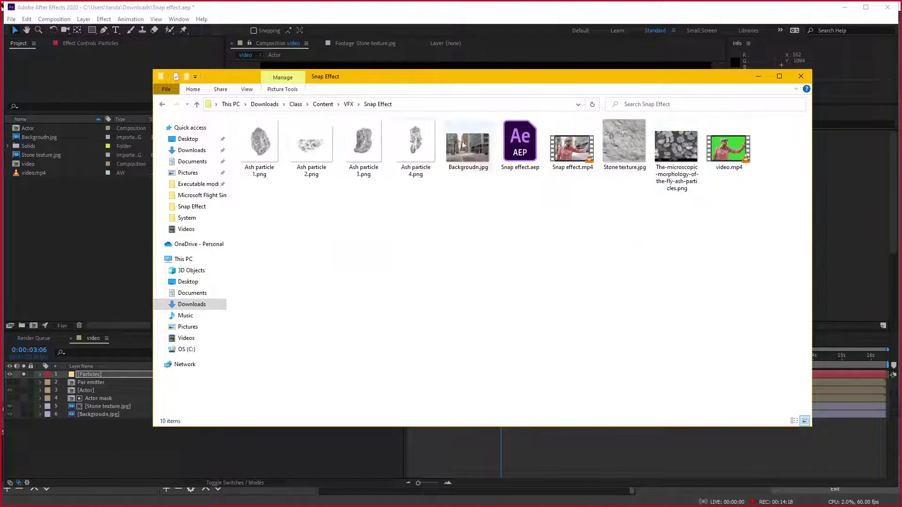
click(675, 147)
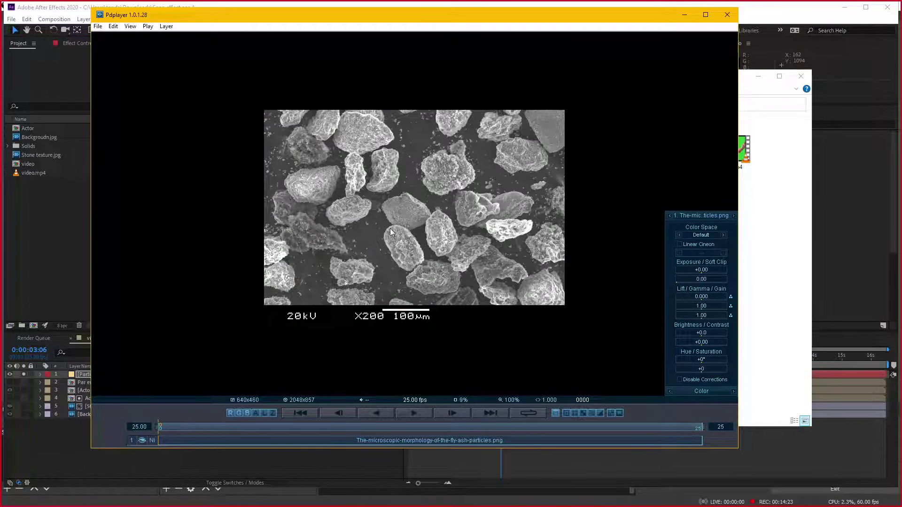
Pan and zoom around the ash-particle micrograph to inspect the grains.
drag(421, 228, 407, 234)
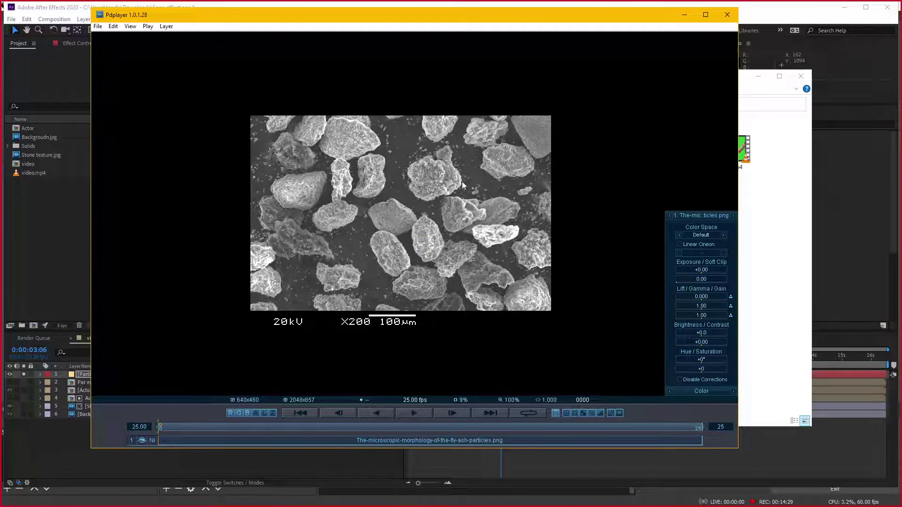
scroll(397, 210, up, 2)
scroll(396, 210, down, 2)
scroll(391, 247, up, 1)
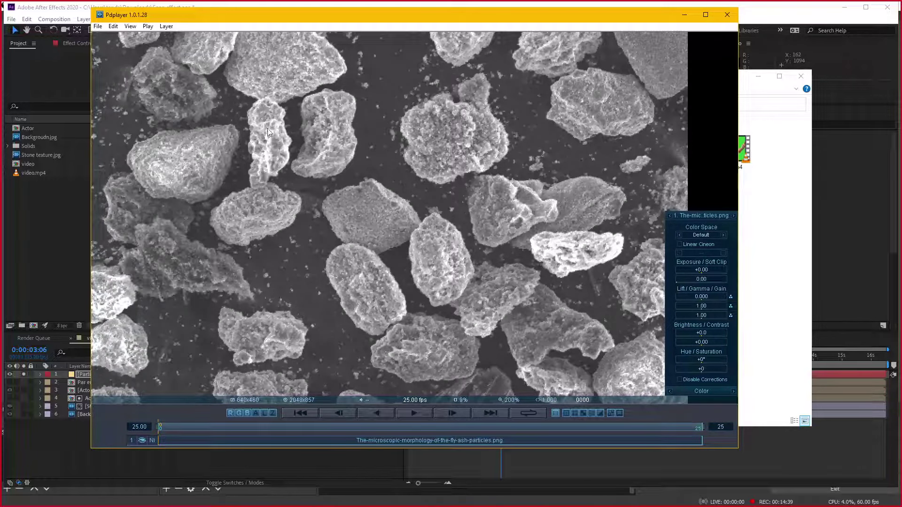
View Ash particle 1.png through Ash particle 4.png in turn, then close Pdplayer.
click(727, 15)
double_click(255, 149)
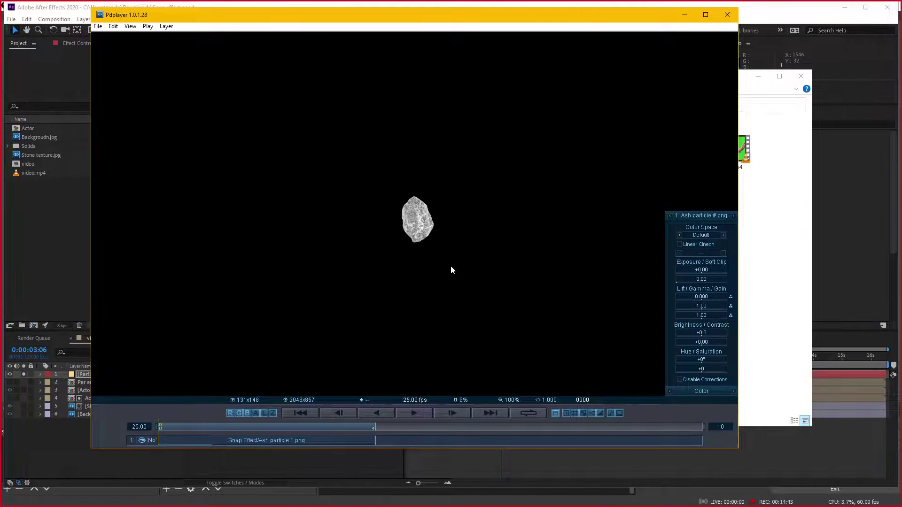
click(727, 14)
double_click(313, 147)
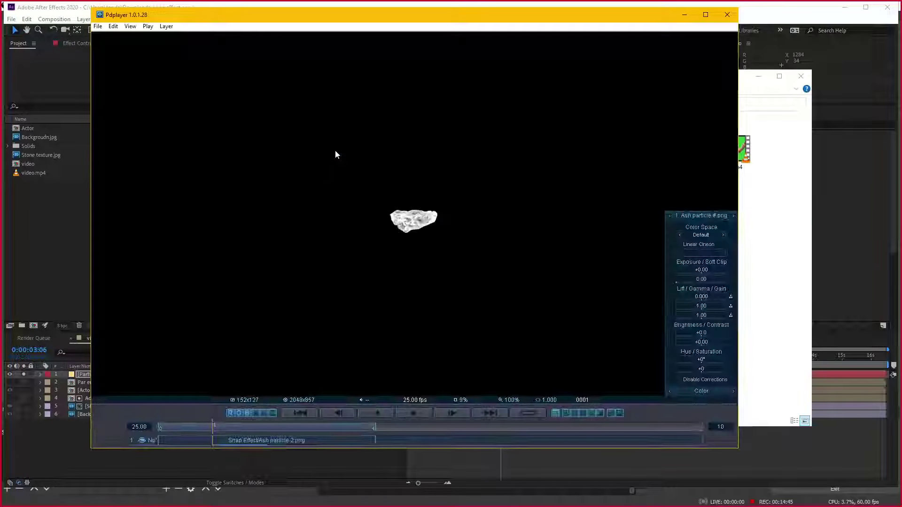
click(727, 14)
double_click(366, 148)
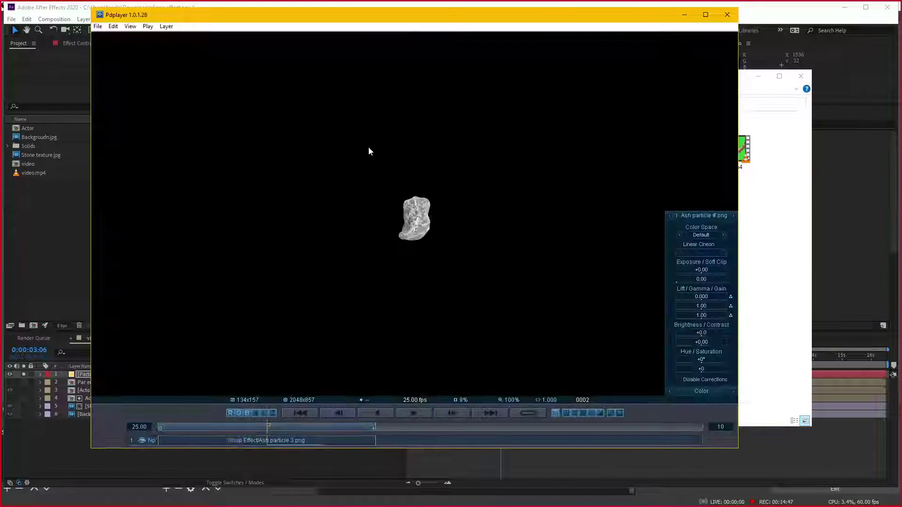
click(727, 15)
double_click(406, 142)
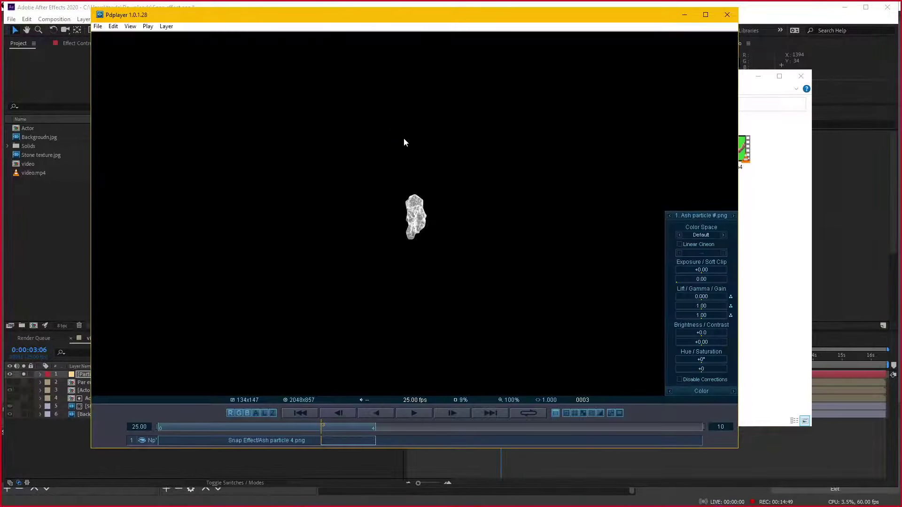
click(727, 15)
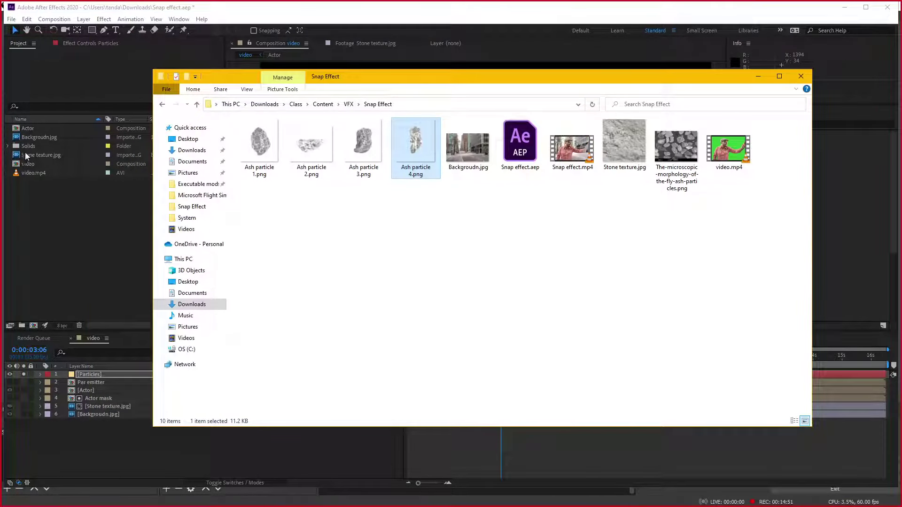
Import Ash particle 1–4.png into the After Effects project.
click(30, 193)
double_click(88, 247)
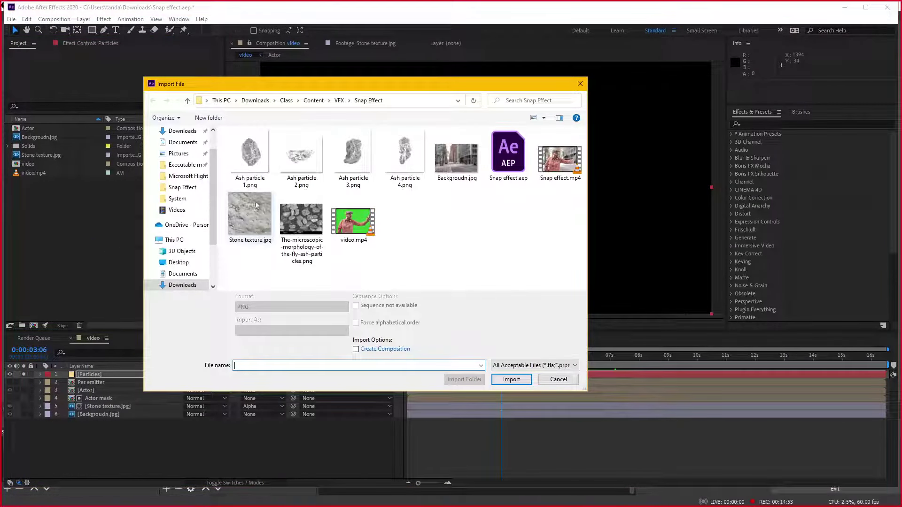
click(250, 158)
shift+click(393, 163)
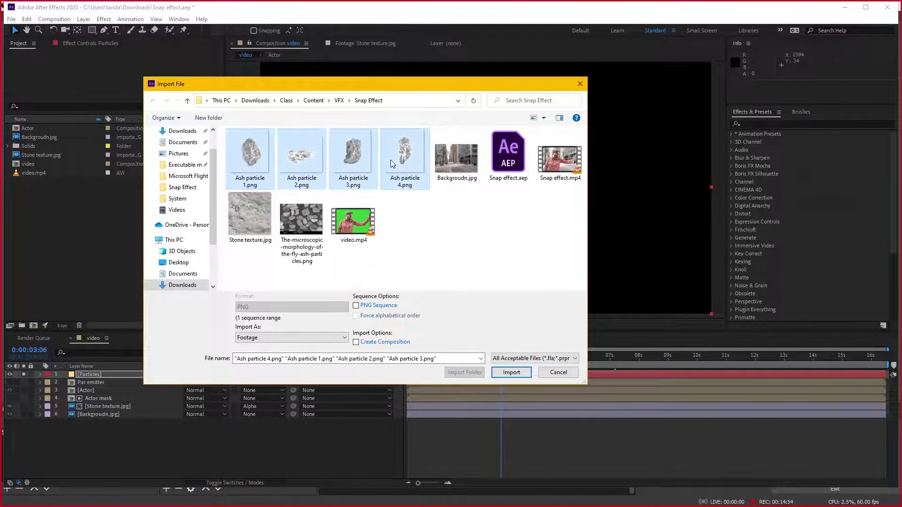
click(511, 372)
Group the four images in a folder named Ash particles and make a composition from Ash particle 1.png.
drag(40, 166, 22, 325)
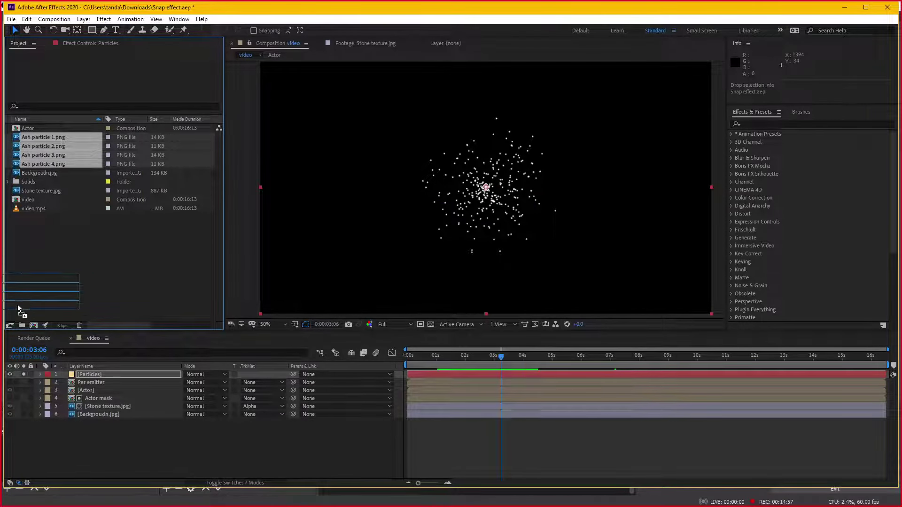
text(Ash)
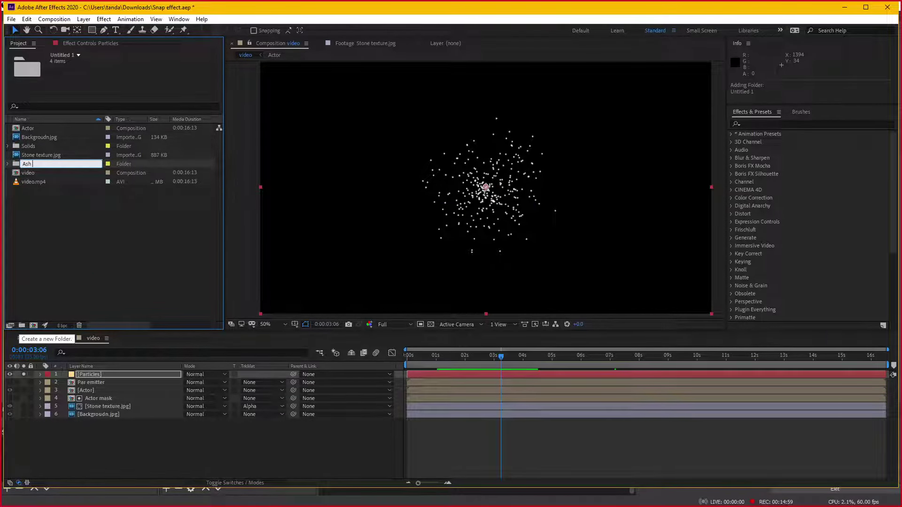
text( particles)
key(Return)
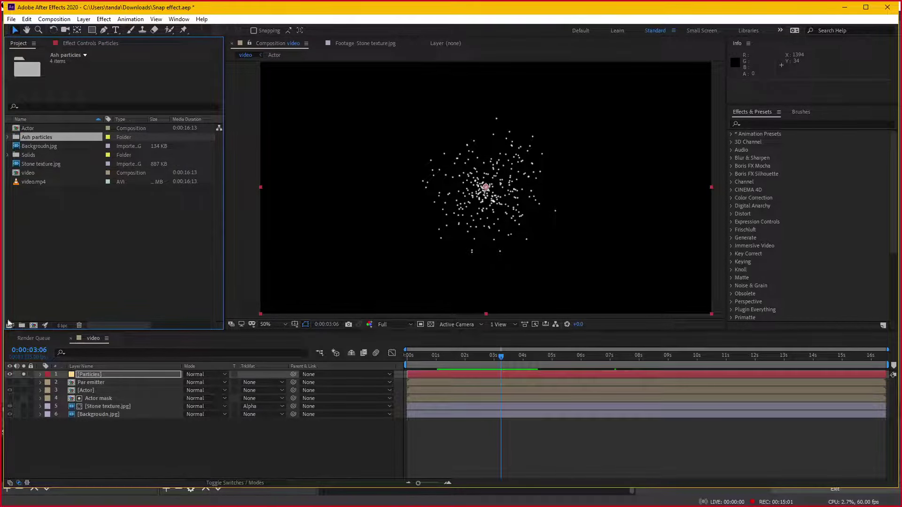
click(8, 137)
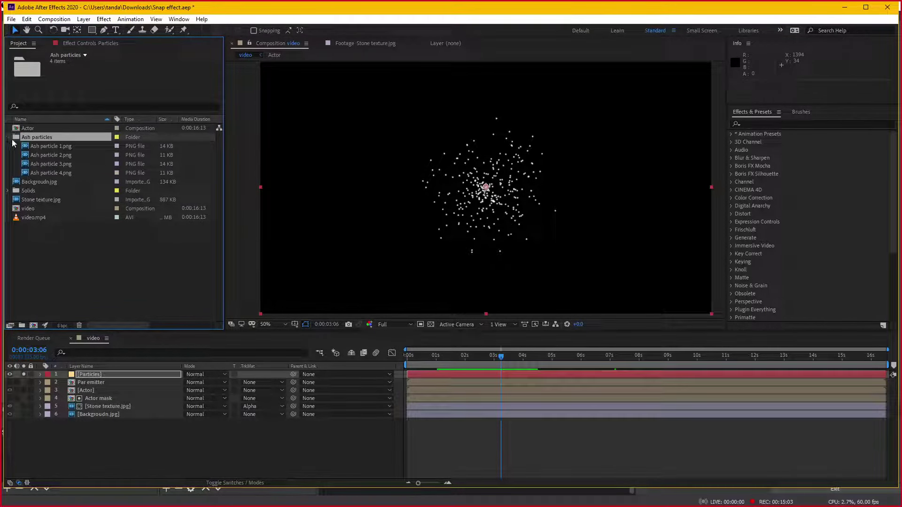
click(46, 148)
mouse_move(46, 147)
mouse_down()
mouse_move(67, 149)
mouse_move(34, 325)
mouse_up()
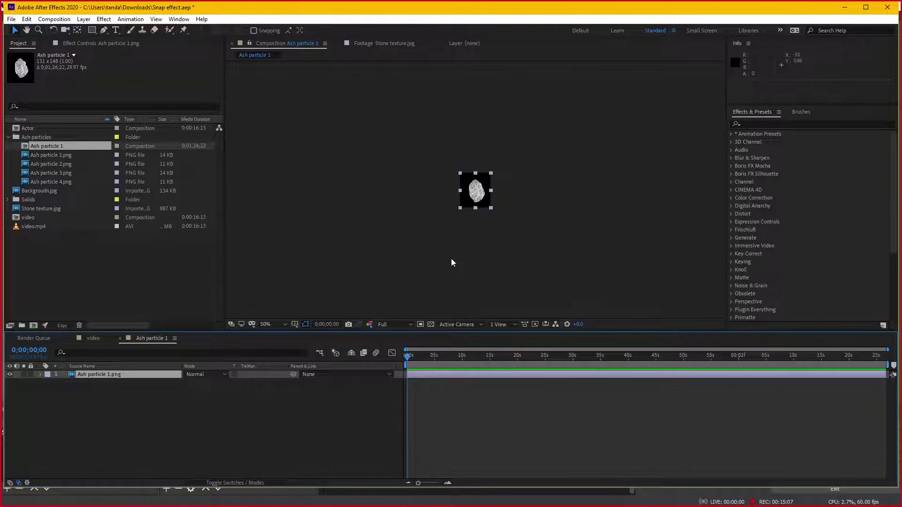
Rename the Ash particle 1 composition to 'Ash particle shape'.
scroll(455, 240, up, 2)
scroll(455, 239, up, 2)
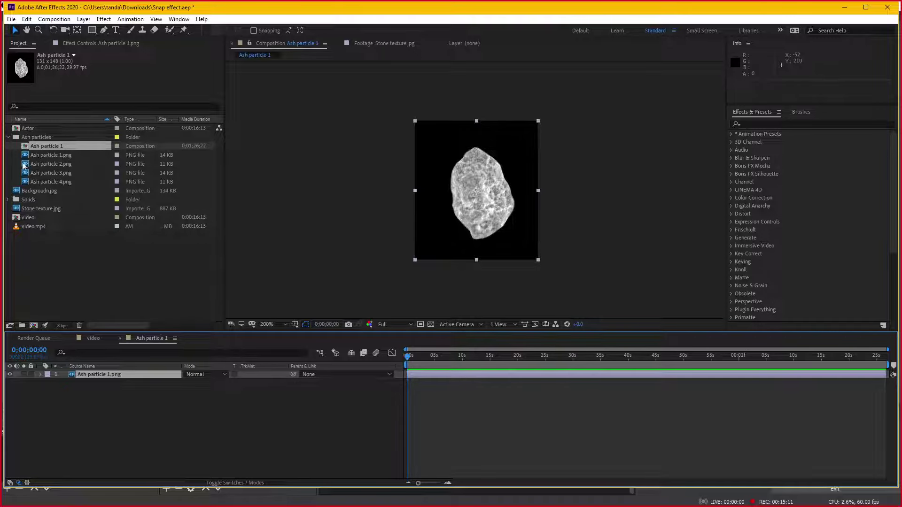
click(49, 146)
key(Return)
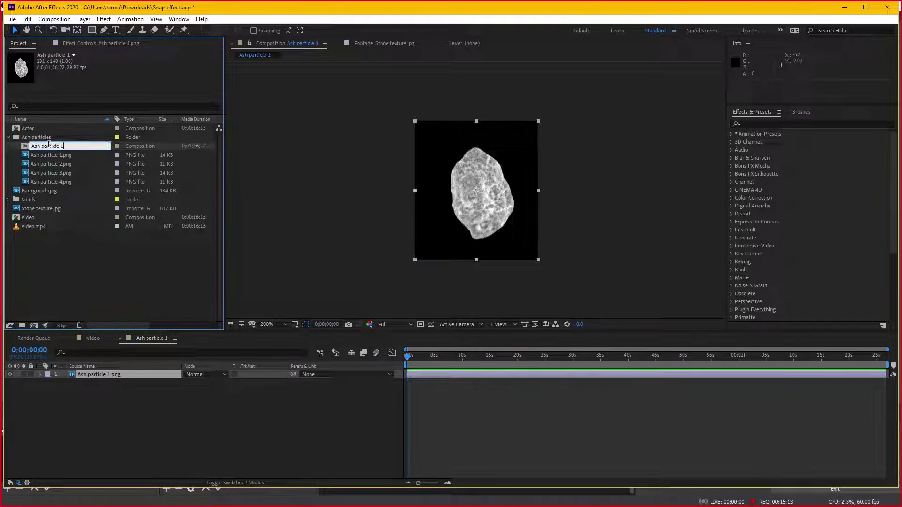
text(stope)
key(Return)
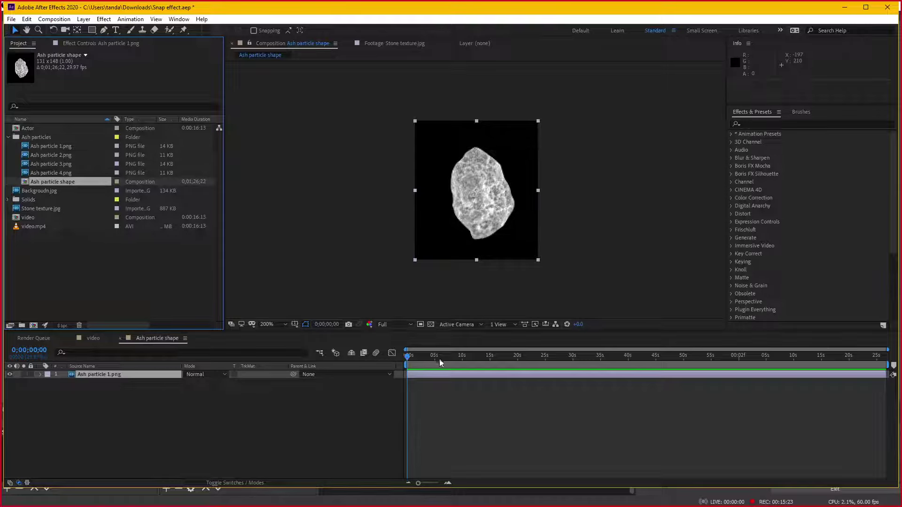
Zoom the timeline in to individual frames, about one second wide.
click(447, 484)
click(448, 483)
click(448, 484)
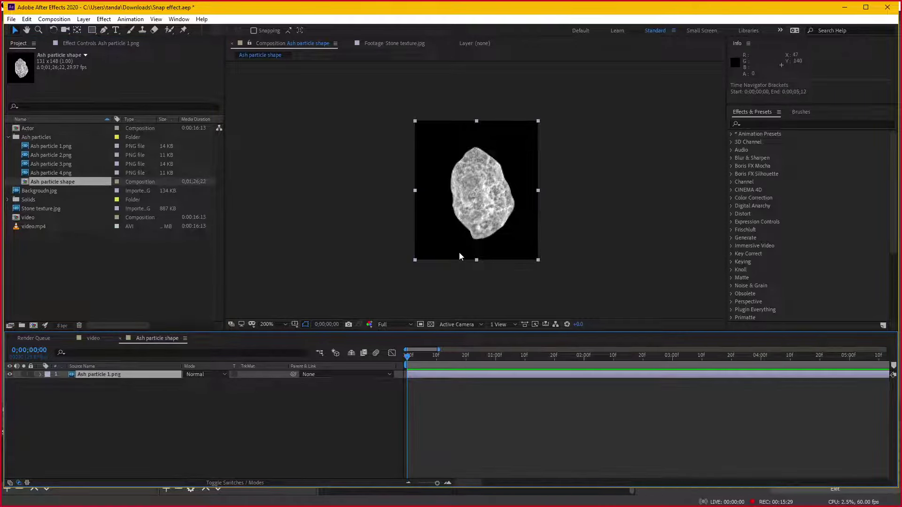
key(equal)
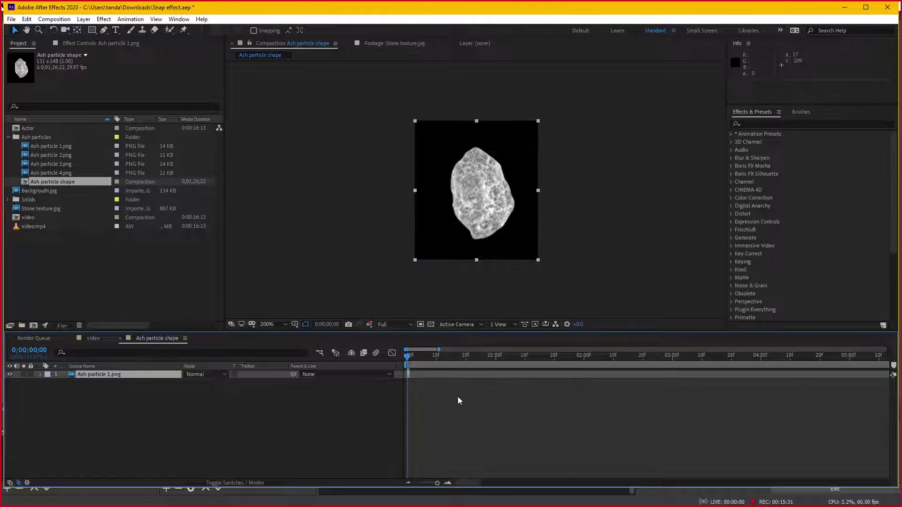
click(448, 483)
click(447, 484)
click(448, 483)
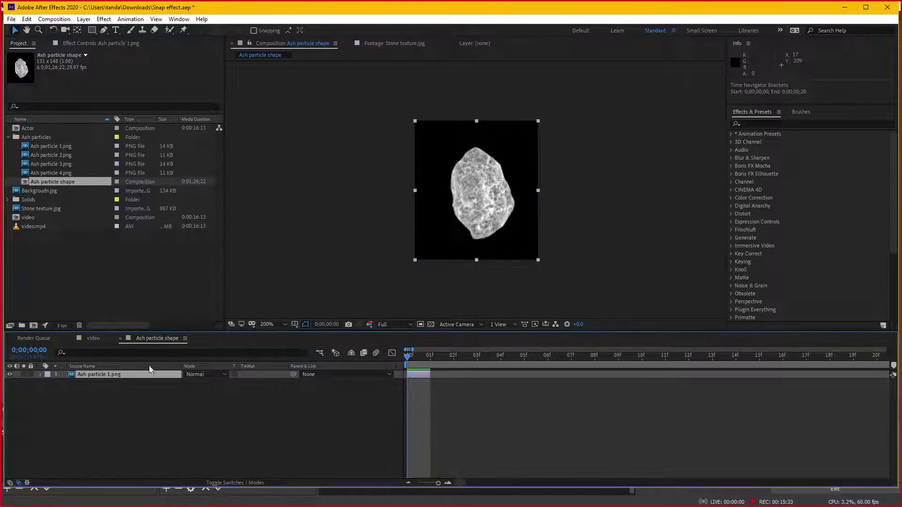
Add Ash particle 2.png above particle 1 and trim it to a single frame at frame 1.
drag(58, 156, 108, 373)
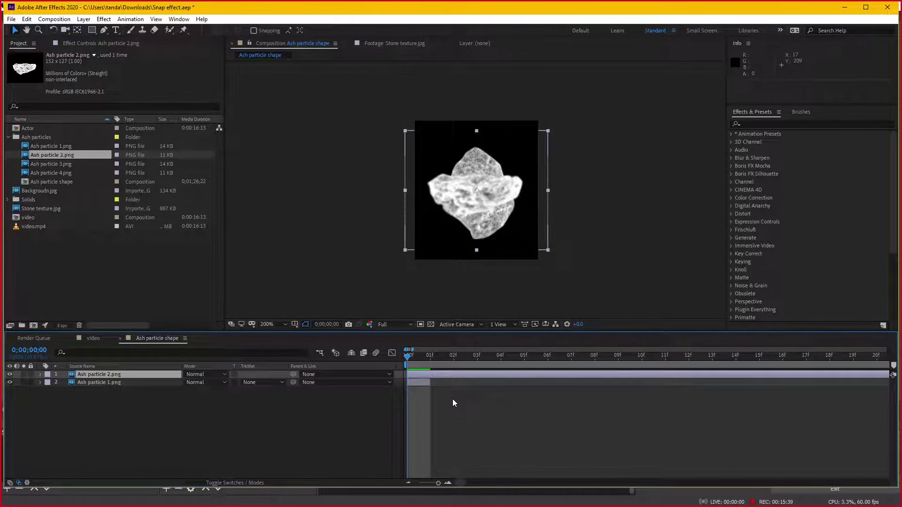
key(ctrl+Down)
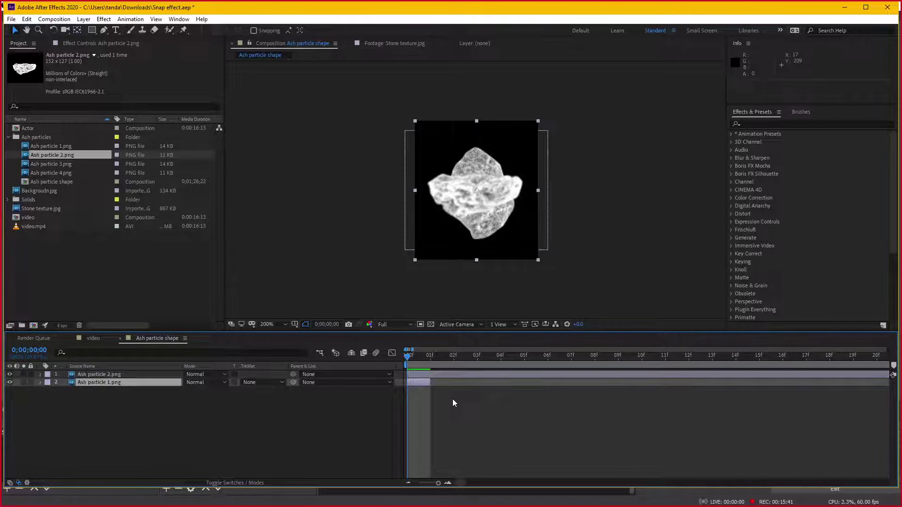
key(Up)
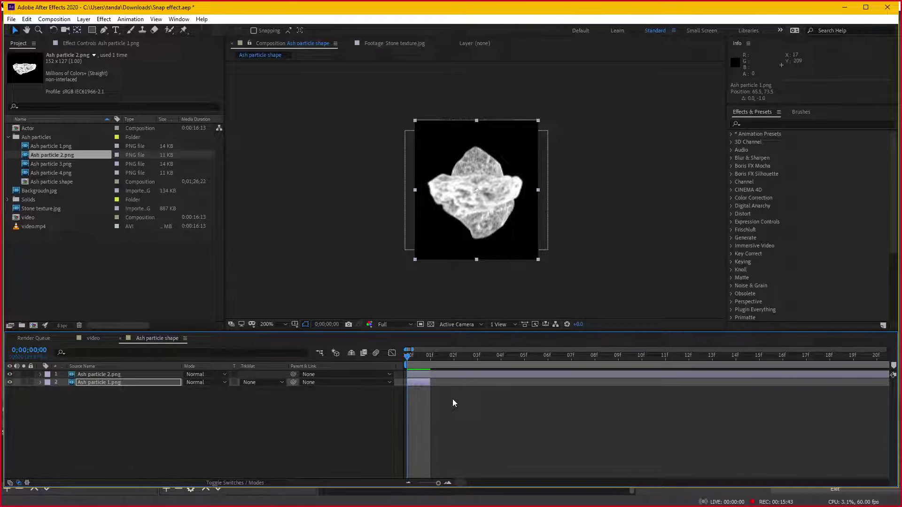
key(Page_Down)
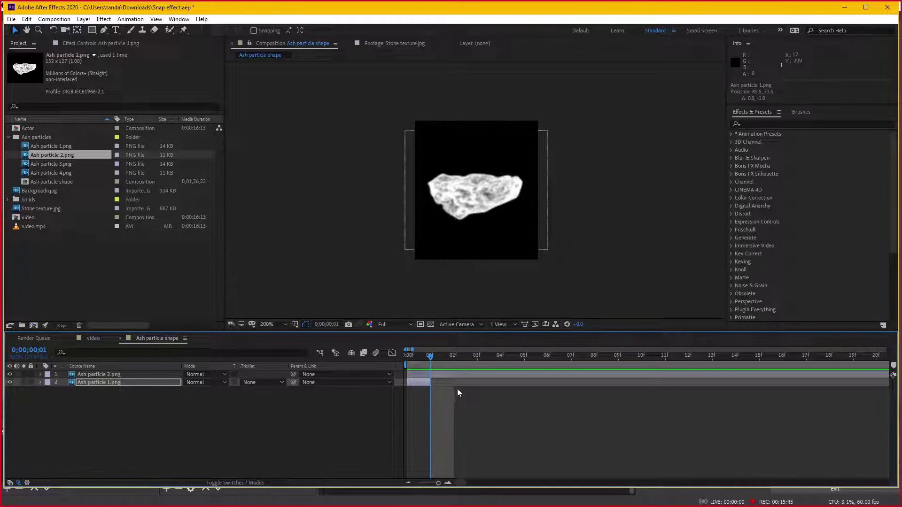
key(Page_Down)
key(Page_Down)
click(467, 374)
click(432, 358)
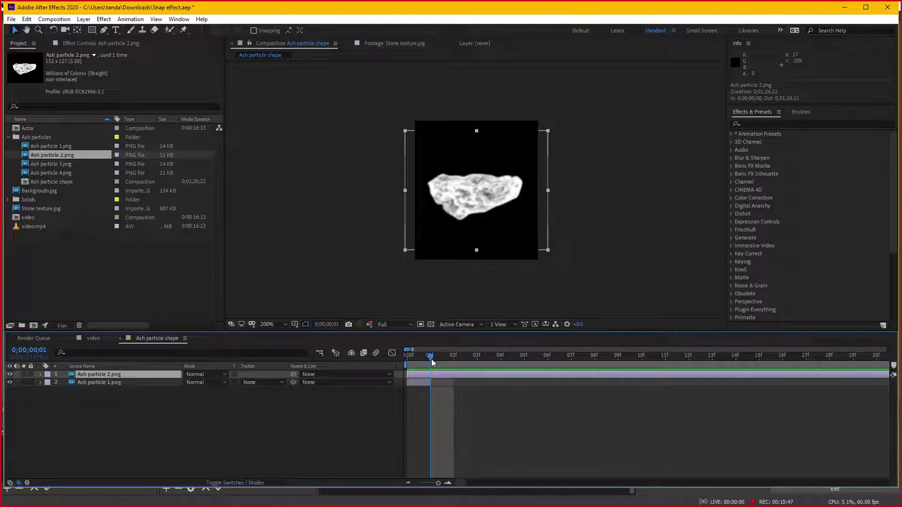
key(alt+bracketleft)
key(alt+bracketright)
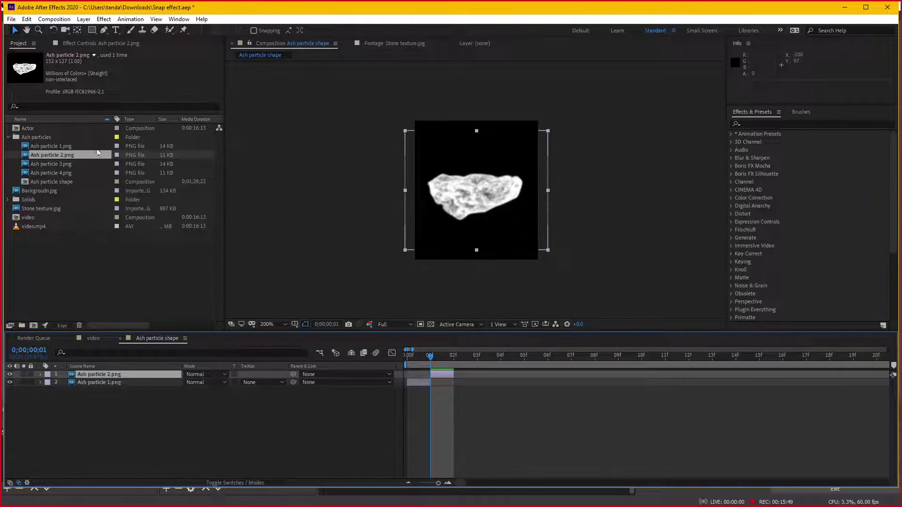
Add Ash particle 3.png on top, trimmed to one frame at frame 2.
drag(51, 164, 122, 376)
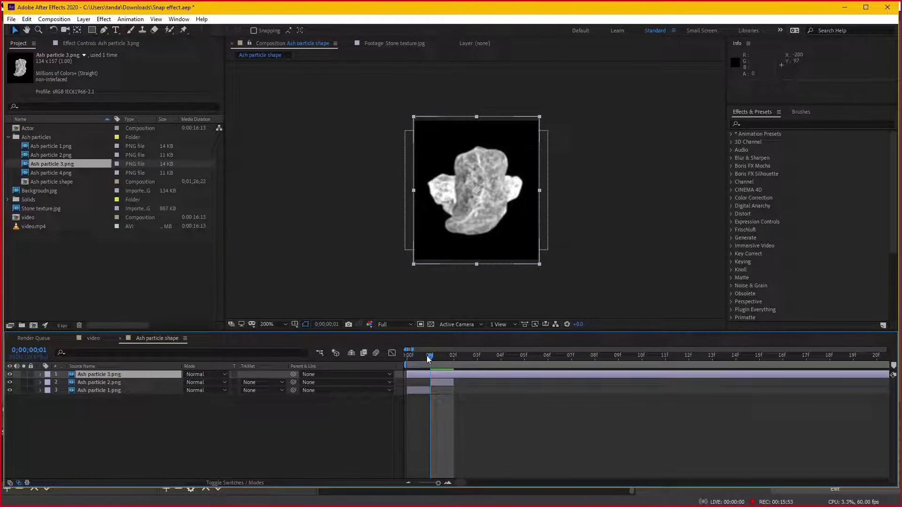
drag(428, 360, 447, 357)
key(alt+bracketleft)
key(alt+bracketright)
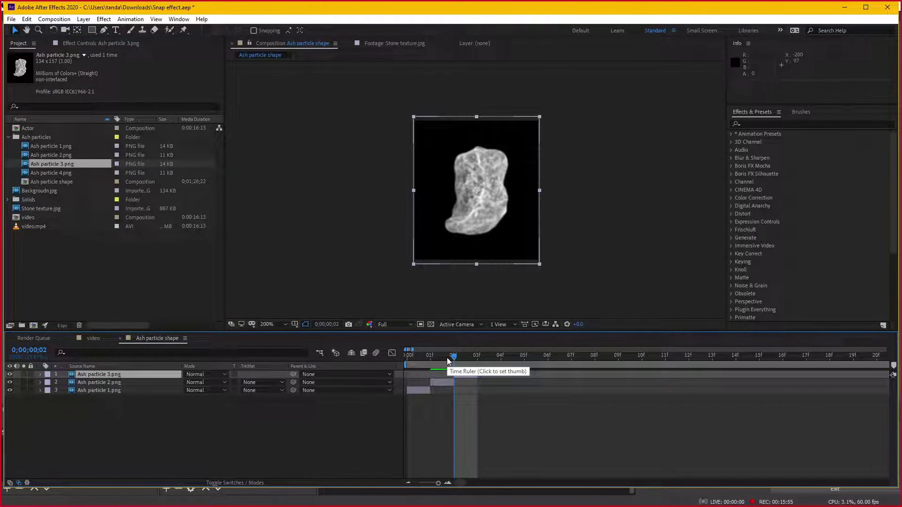
Add Ash particle 4.png on top, trimmed to one frame at frame 3.
key(Page_Down)
click(47, 174)
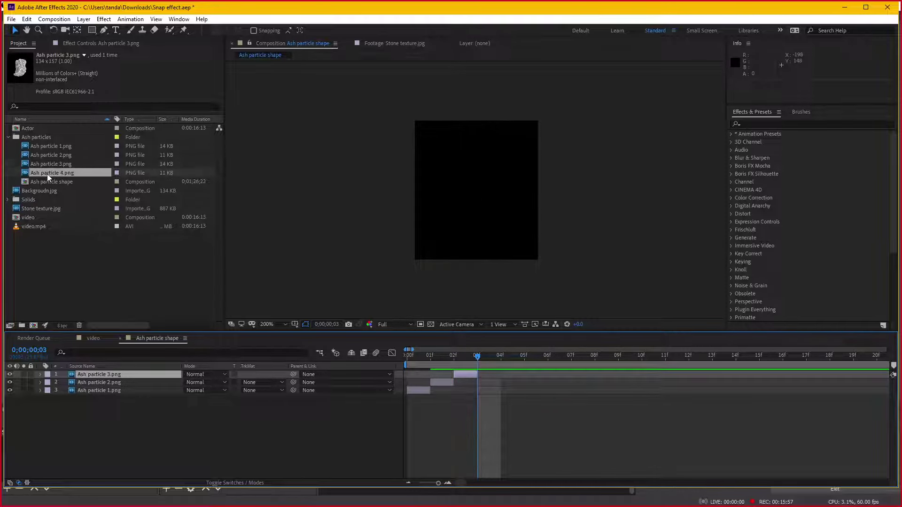
drag(47, 174, 123, 374)
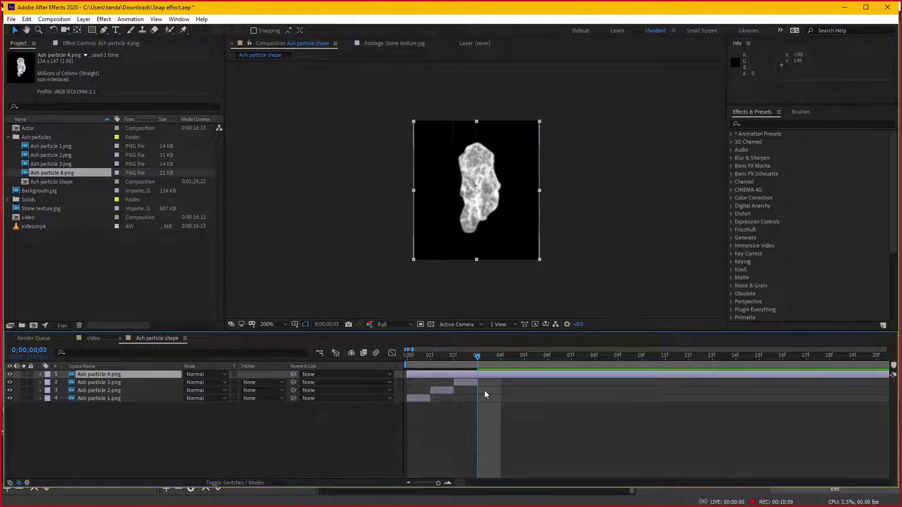
key(alt+bracketleft)
key(alt+bracketright)
End the work area after frame 03f, preview the loop, and trim the comp to the work area.
key(n)
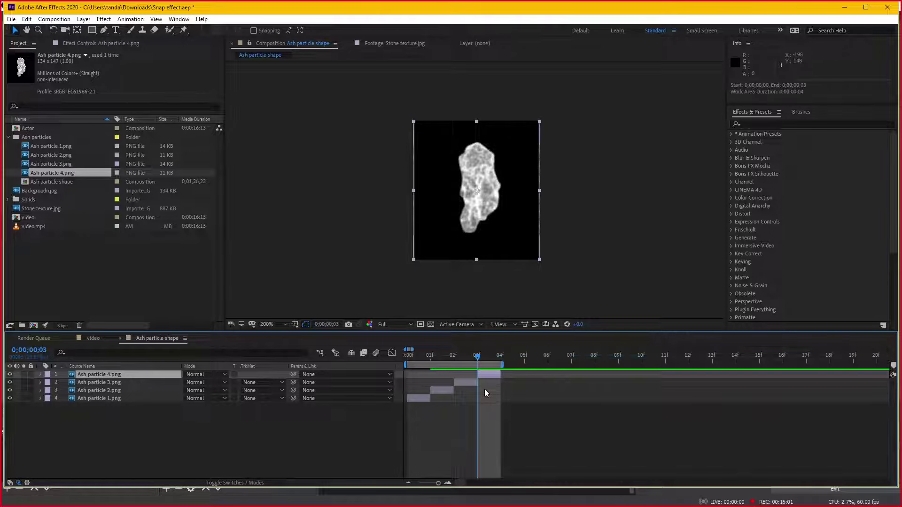
key(space)
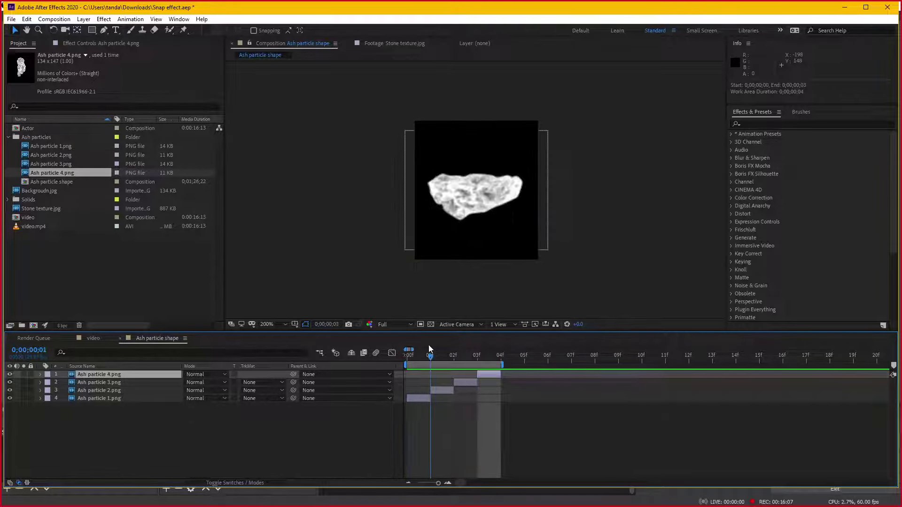
drag(409, 357, 444, 351)
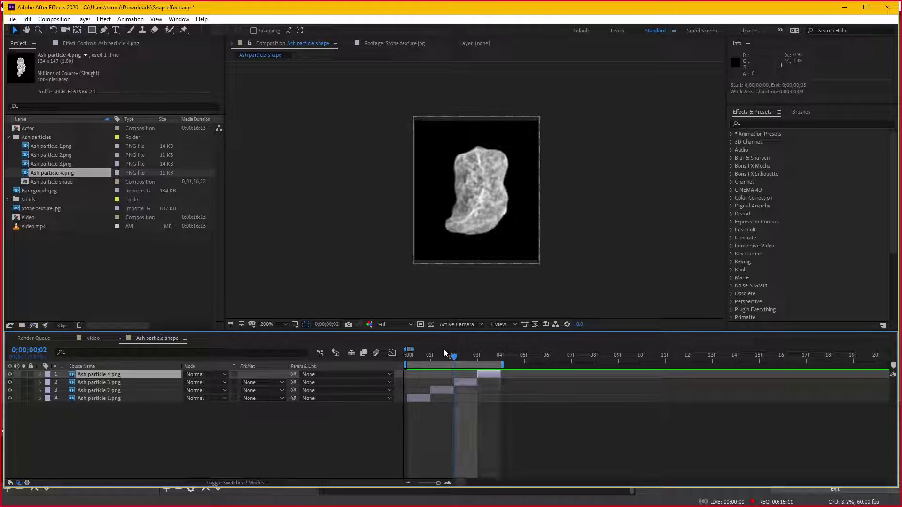
right_click(441, 368)
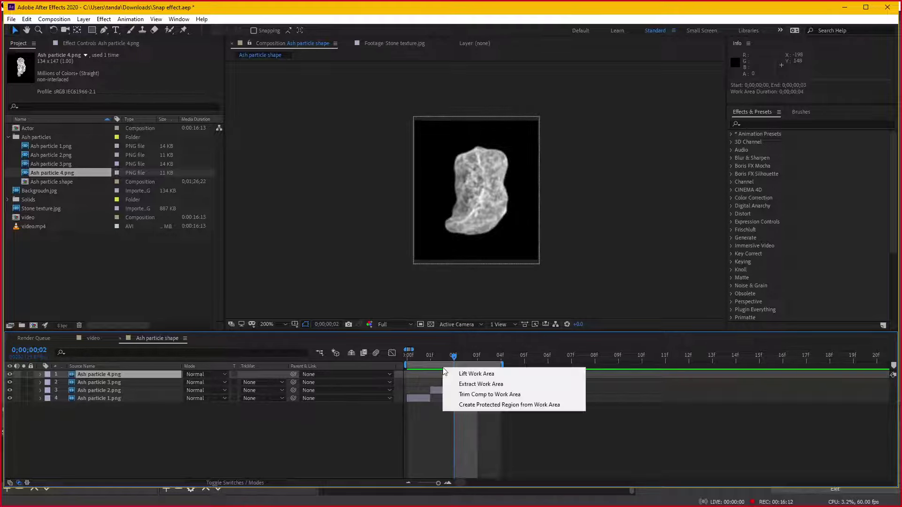
click(484, 395)
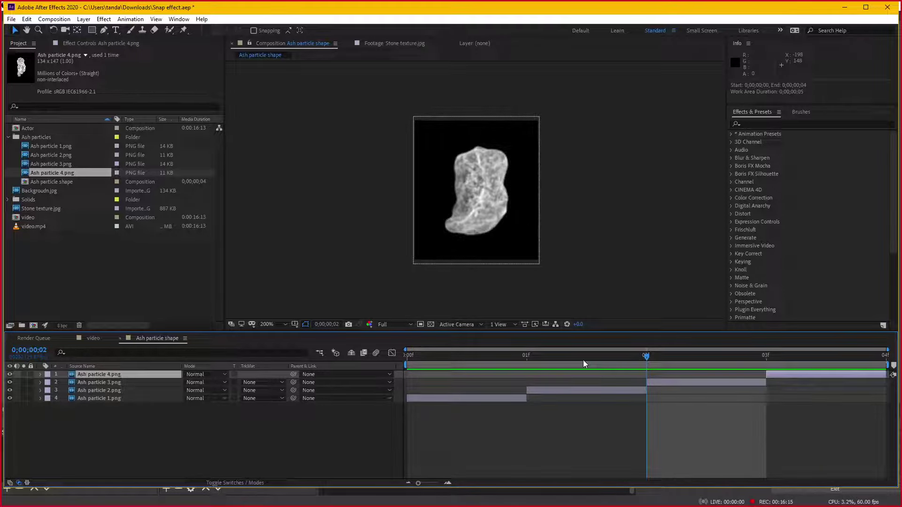
Rename the video composition to 'Main comp' and add Ash particle shape as its seventh layer.
click(92, 338)
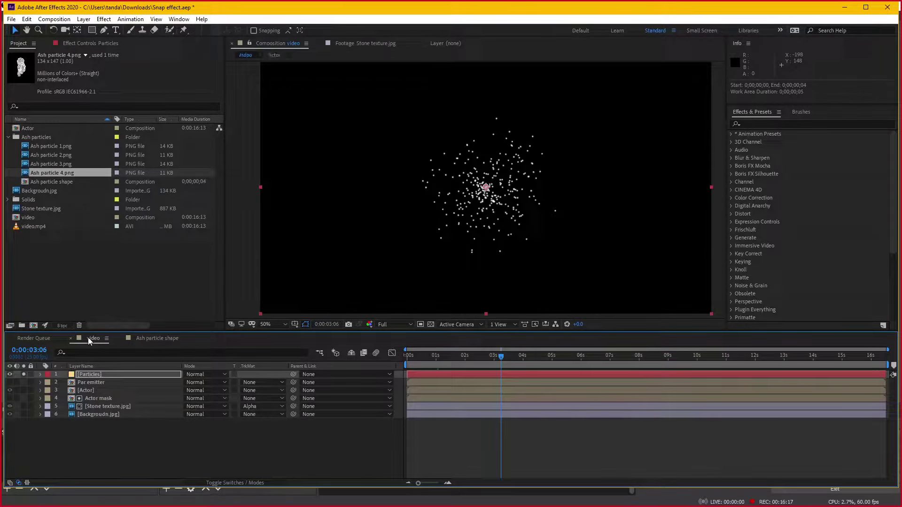
click(32, 217)
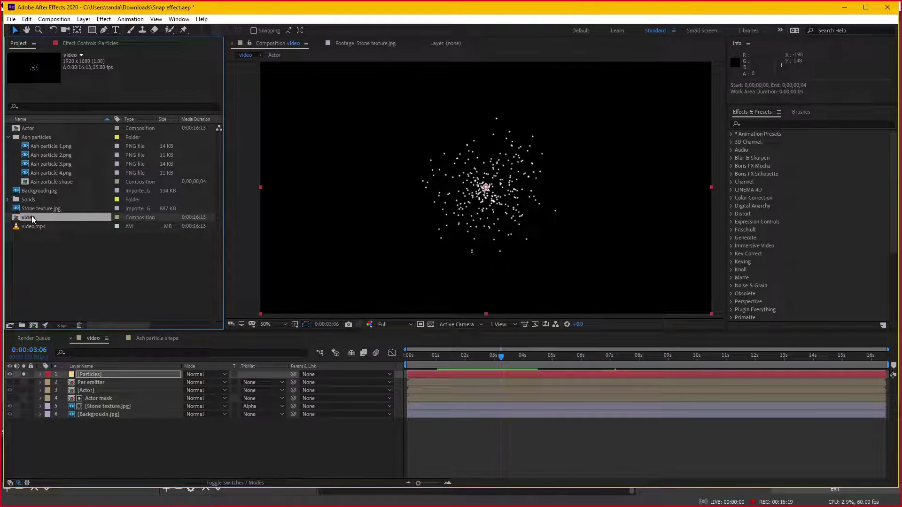
key(Return)
text(Main comp)
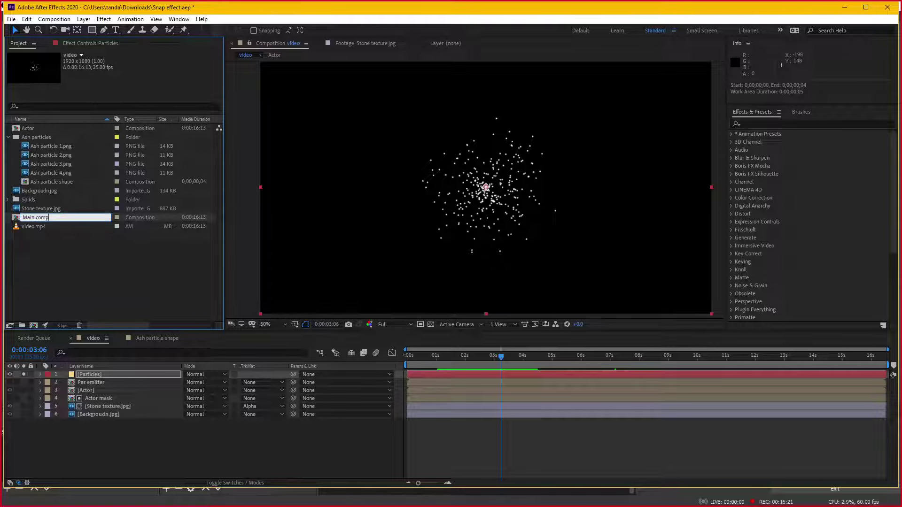
key(Return)
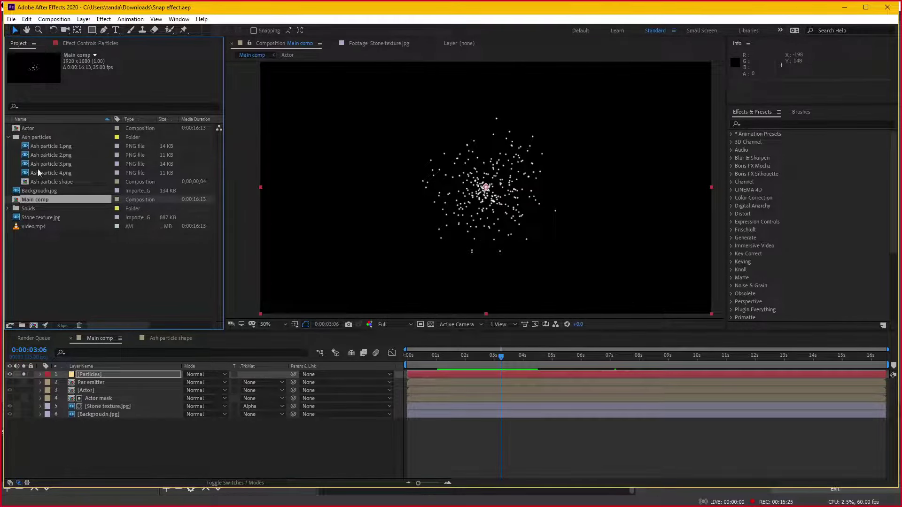
click(37, 183)
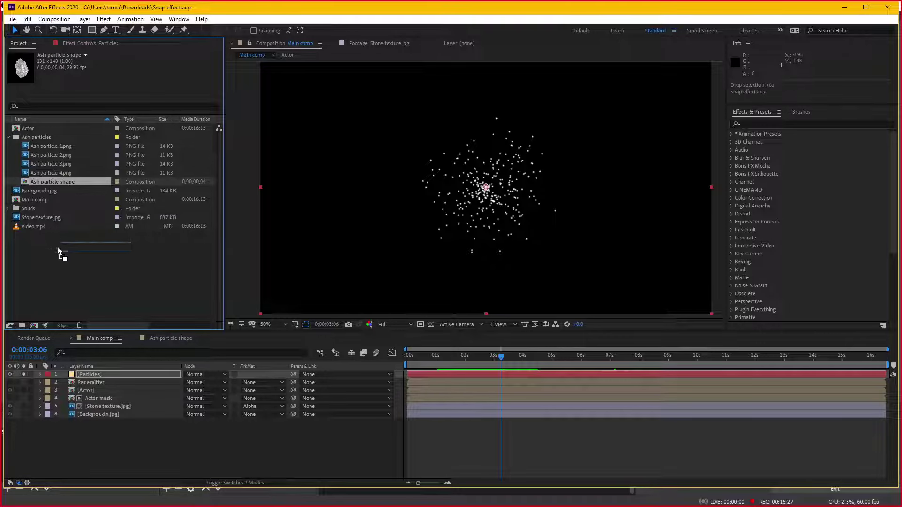
drag(36, 182, 80, 431)
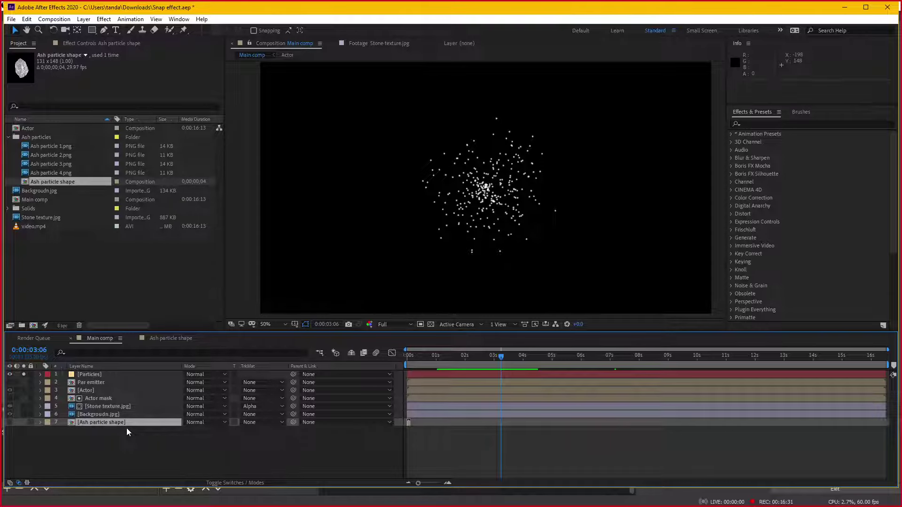
Set Particular's Emitter (Master) Emitter Type to Layer on the Particles layer and expand Layer Emitter.
click(103, 375)
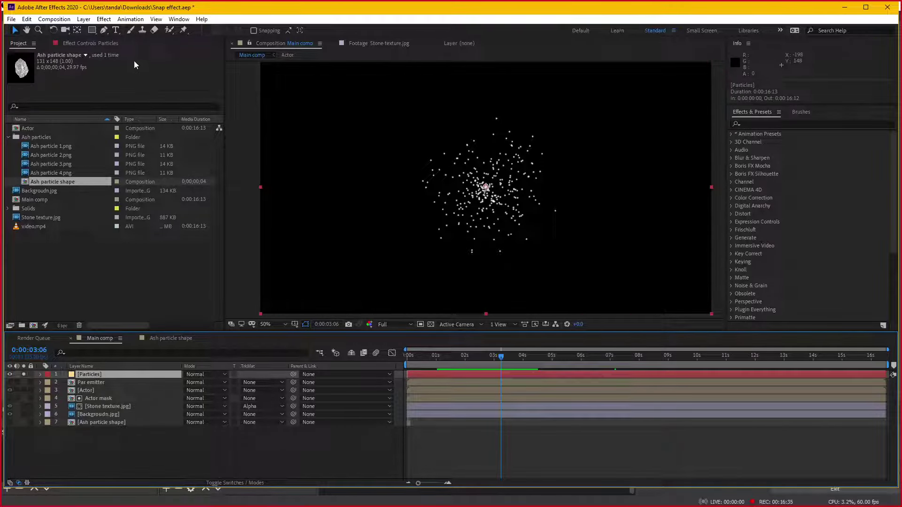
click(93, 43)
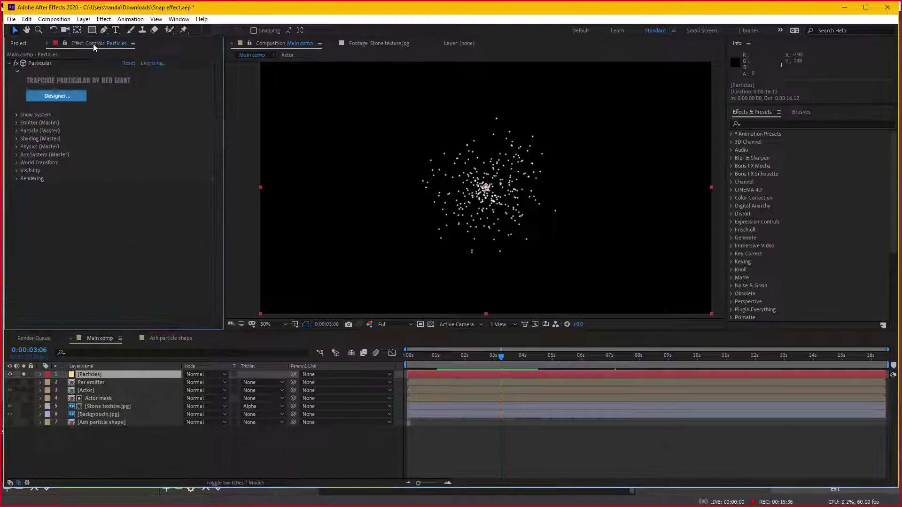
click(16, 123)
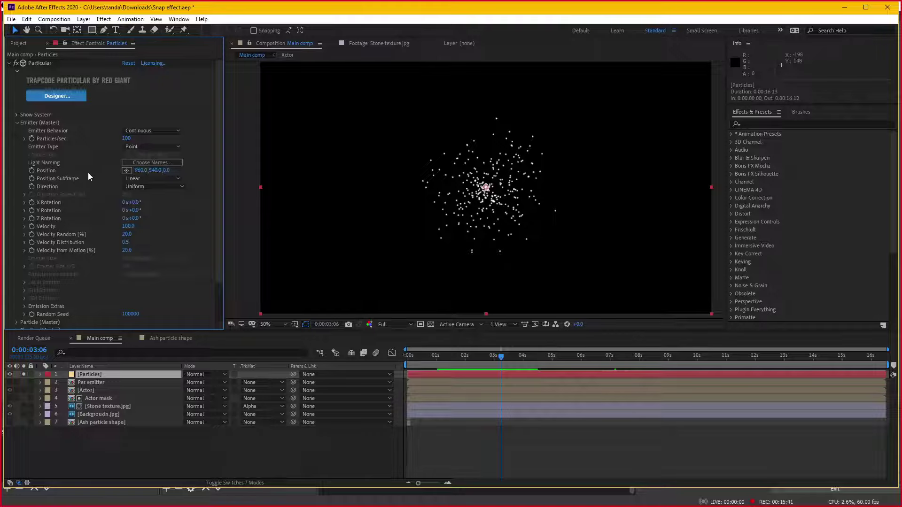
click(150, 148)
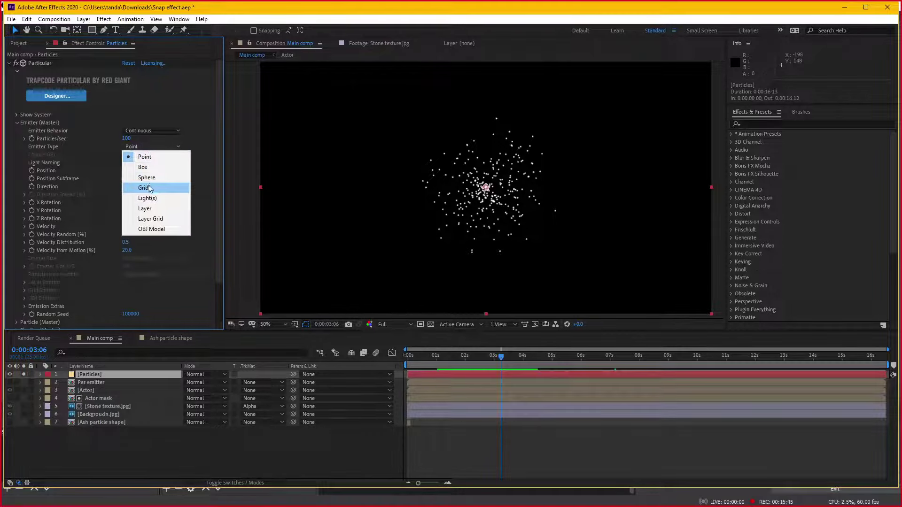
click(146, 209)
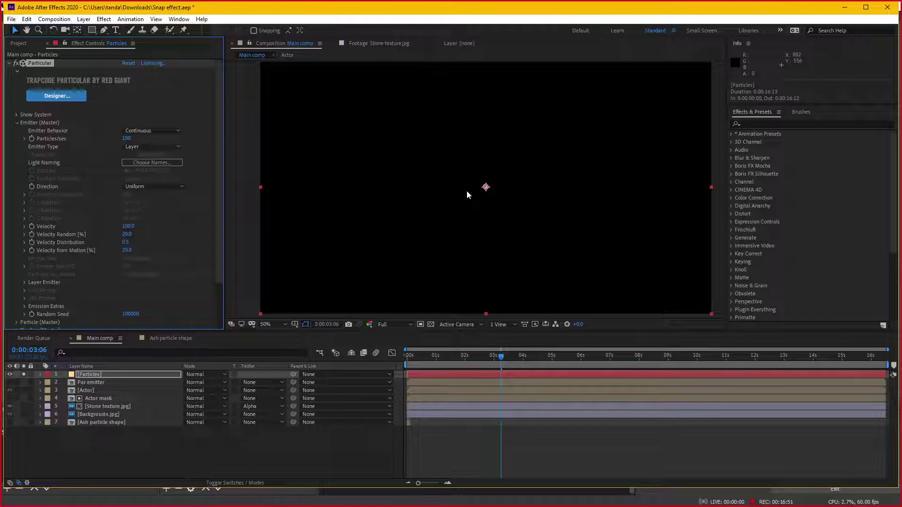
click(90, 383)
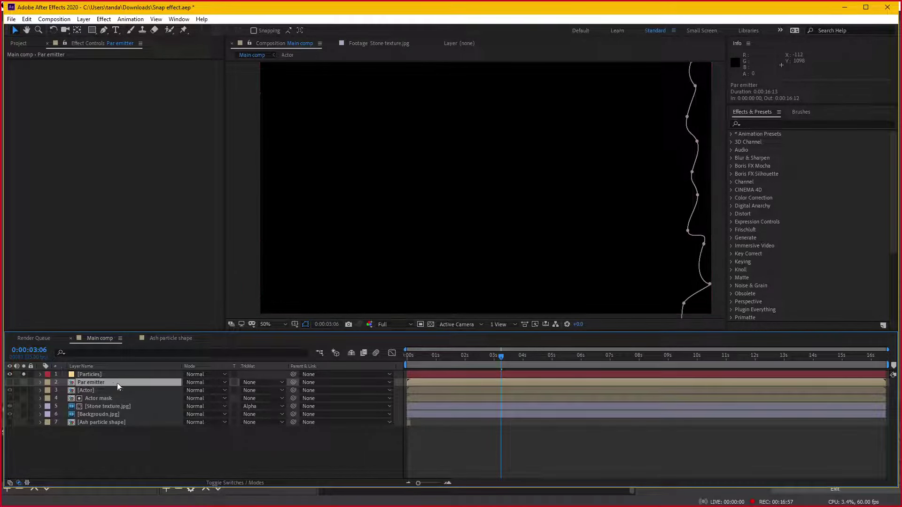
click(103, 374)
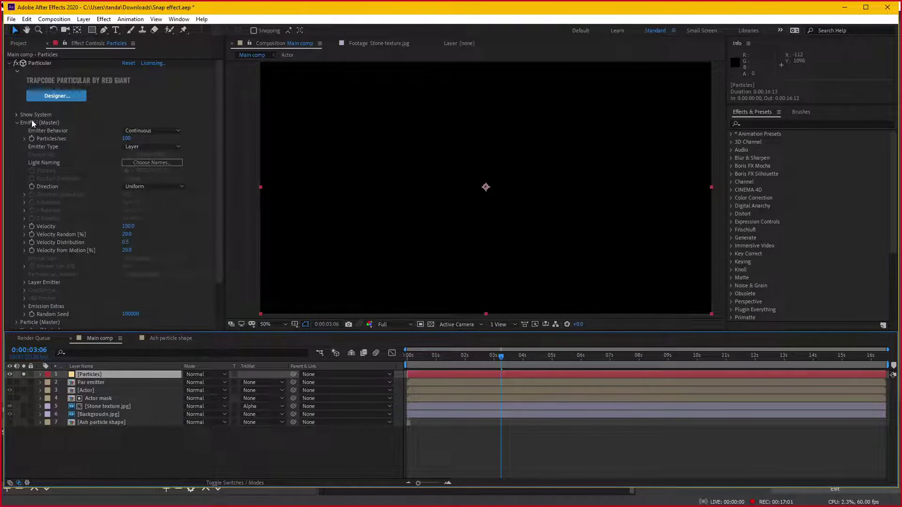
click(25, 282)
scroll(19, 302, down, 2)
scroll(19, 292, up, 2)
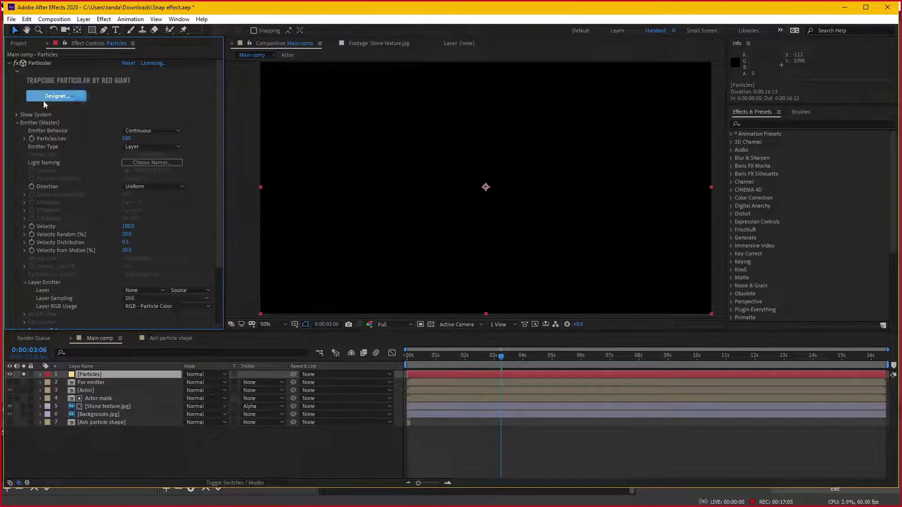
scroll(17, 277, down, 3)
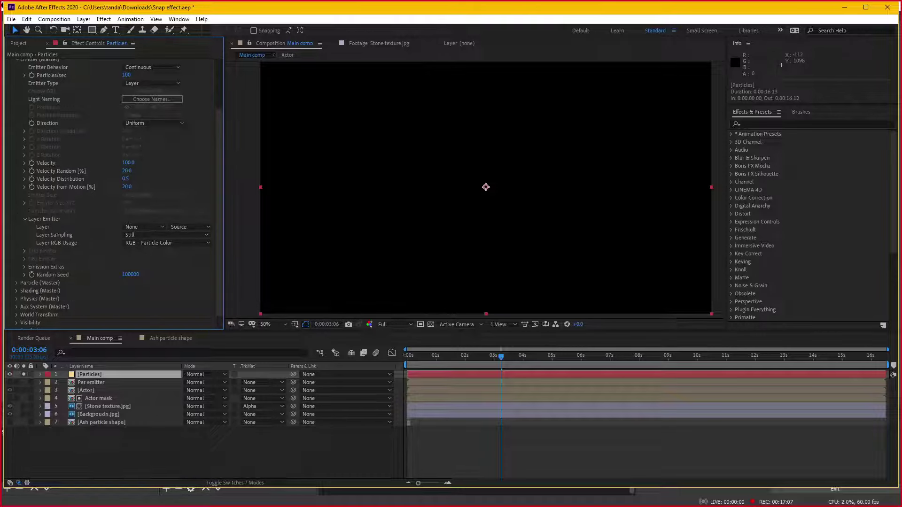
Try Par emitter as the Layer Emitter, then reset it to None after the 3D-layer warning.
click(143, 227)
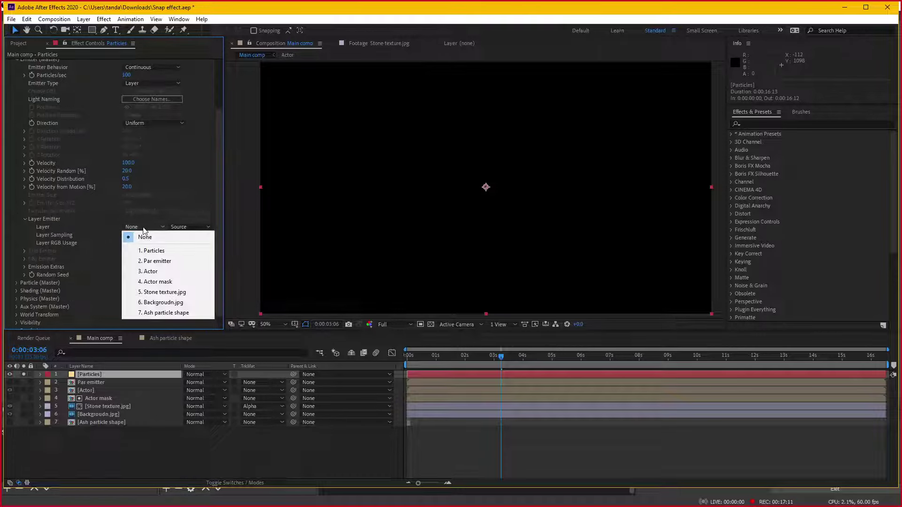
click(174, 261)
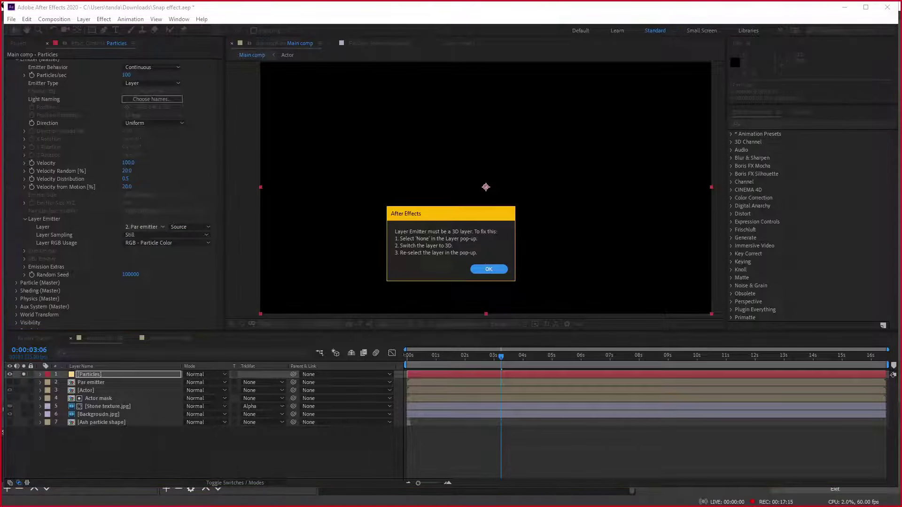
click(497, 270)
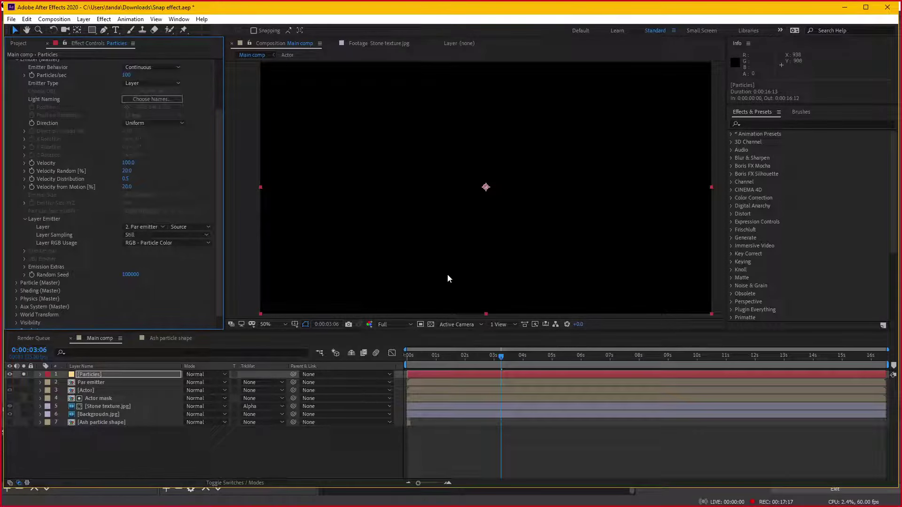
click(100, 384)
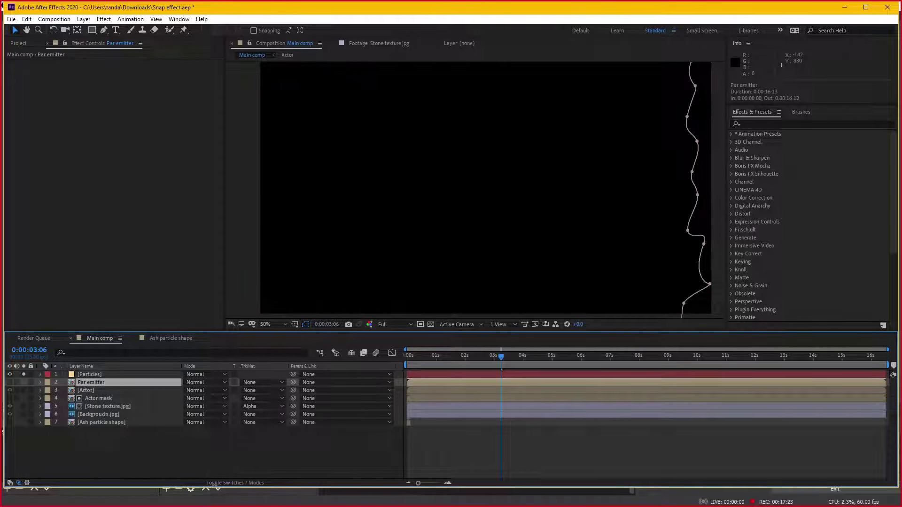
click(117, 375)
click(144, 290)
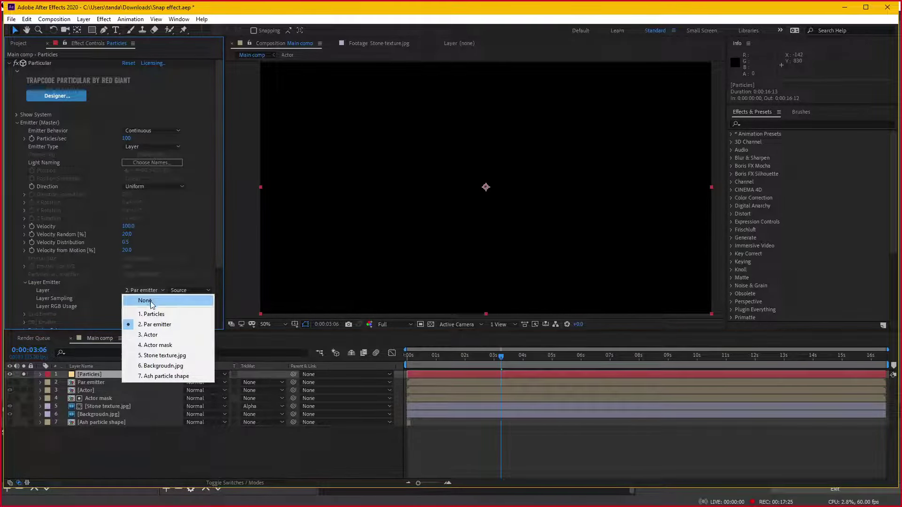
click(141, 298)
Make Par emitter a 3D layer and choose it as Particular's Layer Emitter source.
click(92, 382)
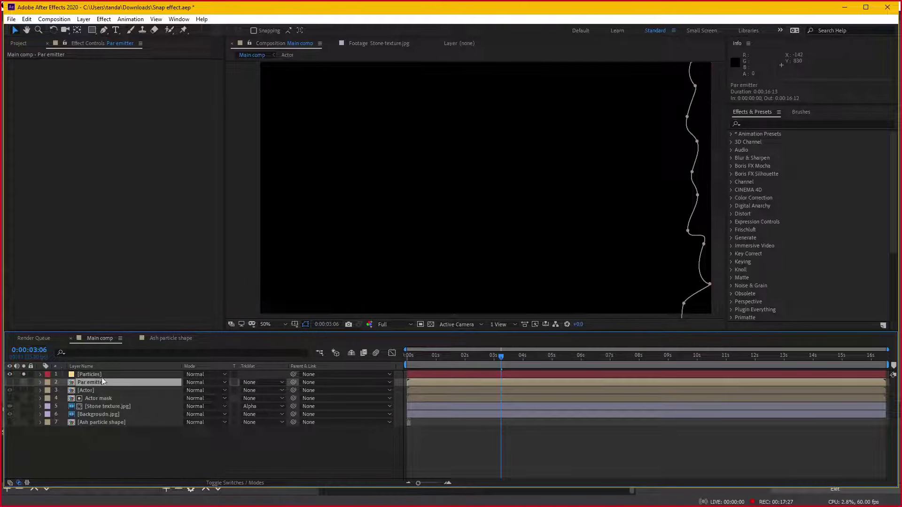
key(F4)
click(237, 383)
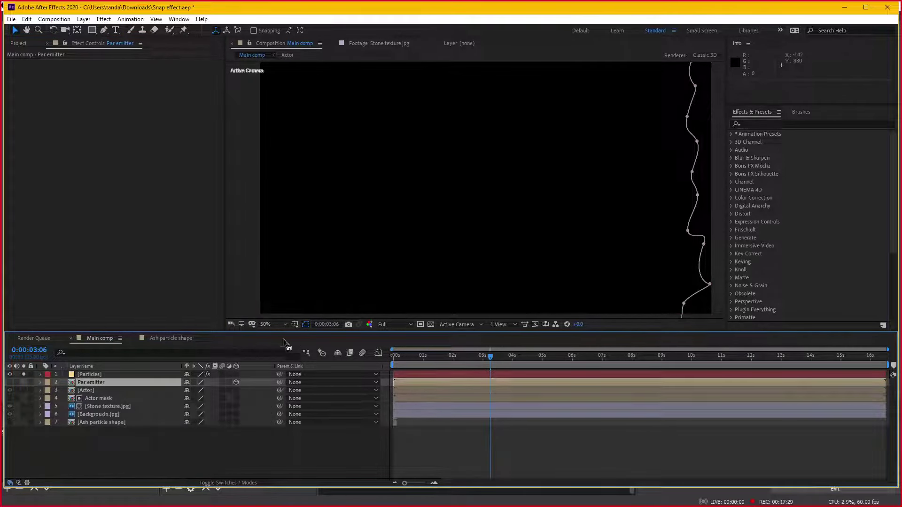
click(91, 375)
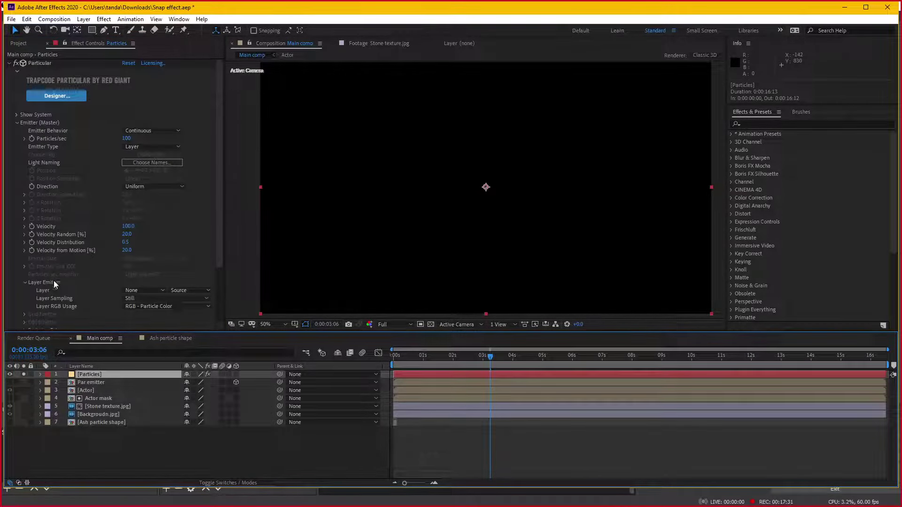
click(145, 290)
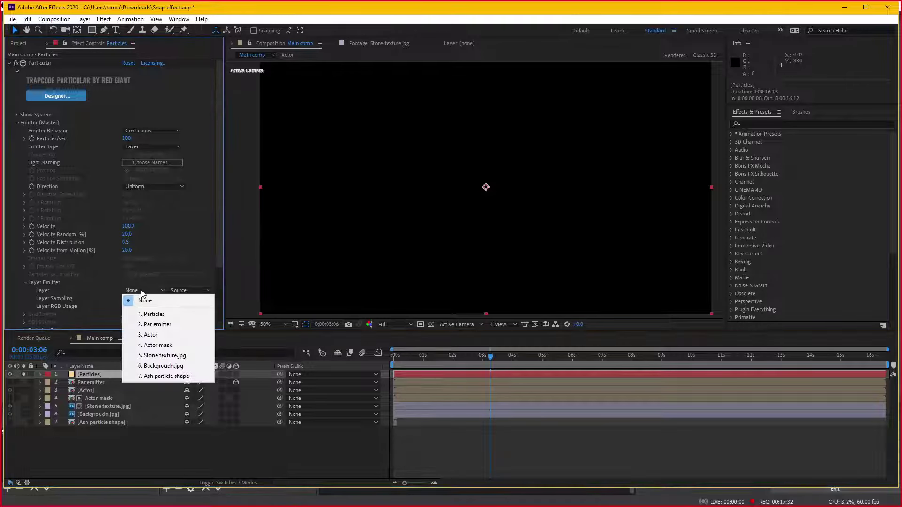
click(158, 326)
mouse_move(449, 359)
mouse_down()
mouse_move(399, 360)
mouse_move(509, 349)
mouse_move(448, 346)
mouse_up()
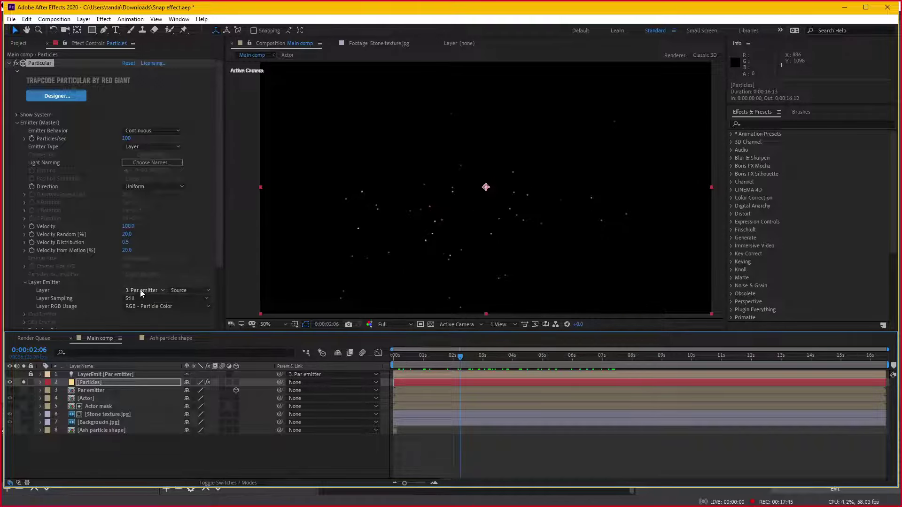
Set the Layer Emitter source to Masks and preview emission along the Par emitter mask.
click(196, 291)
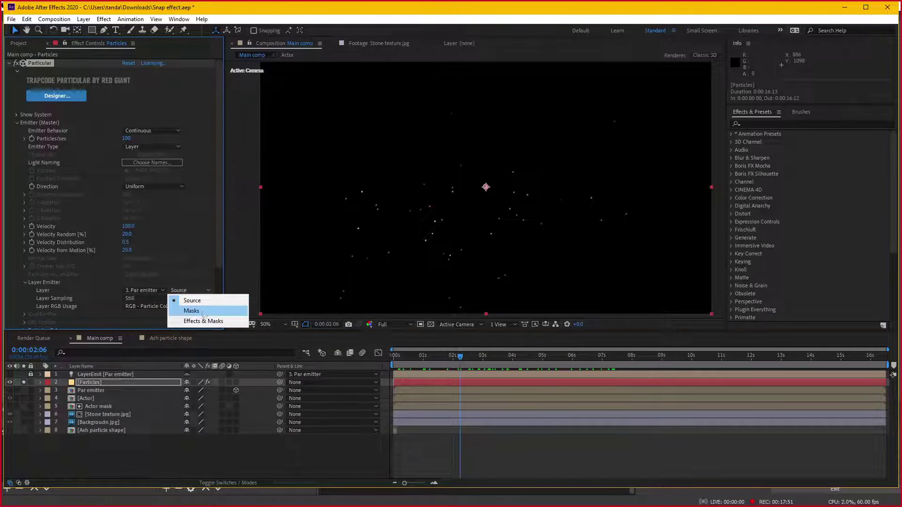
click(191, 311)
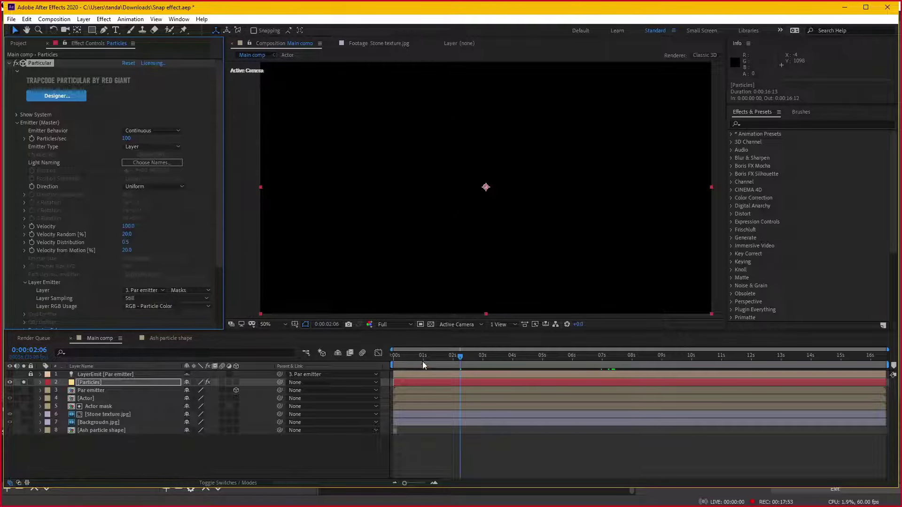
click(407, 358)
mouse_move(419, 358)
mouse_down()
mouse_move(598, 348)
mouse_move(547, 348)
mouse_up()
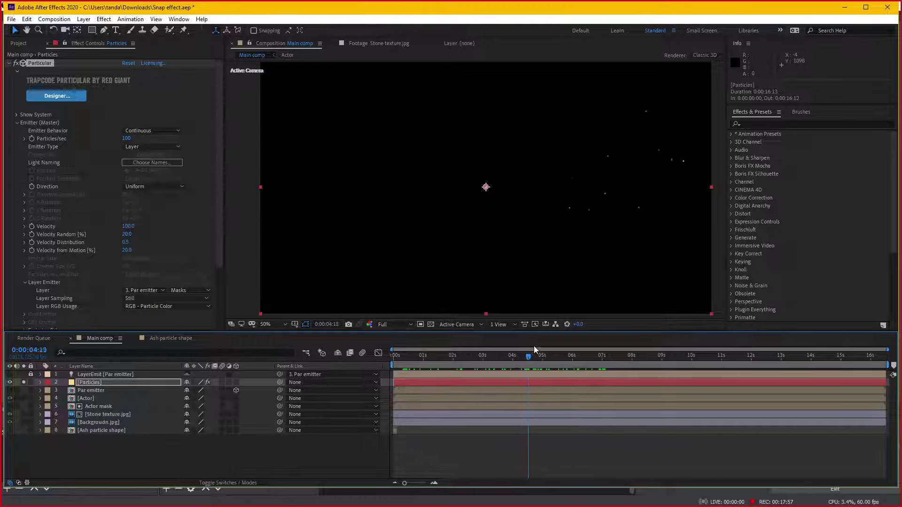
click(90, 390)
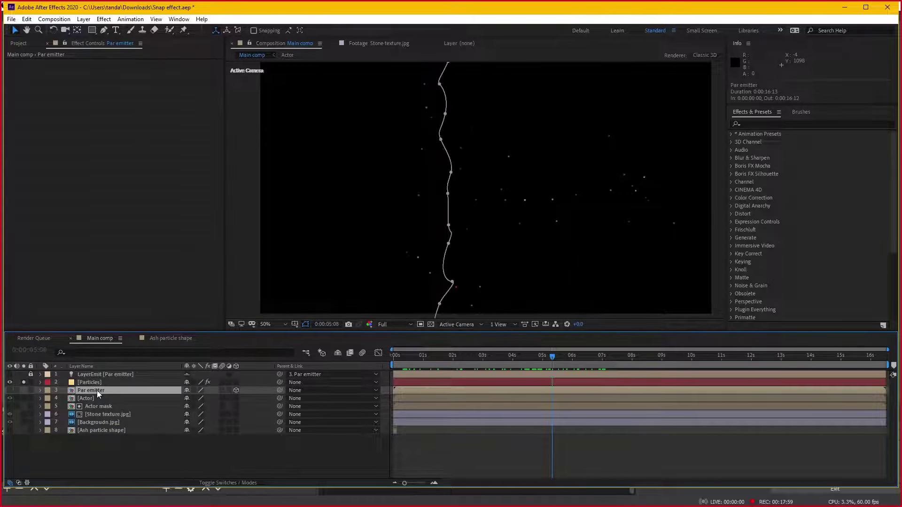
mouse_move(494, 358)
mouse_down()
mouse_move(580, 353)
mouse_move(520, 352)
mouse_move(577, 343)
mouse_move(548, 354)
mouse_up()
click(123, 382)
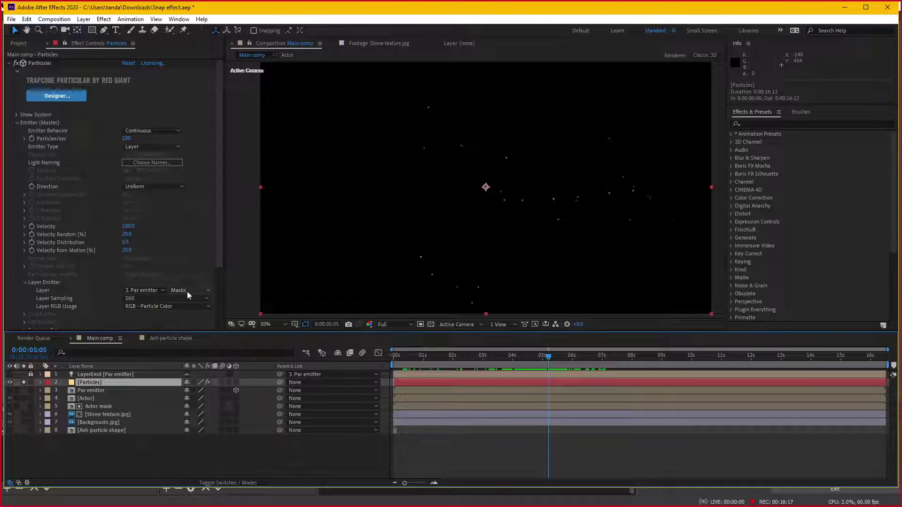
Keep Masks as the emission source and raise Particles/sec from 100 to 1840.
click(187, 292)
click(234, 297)
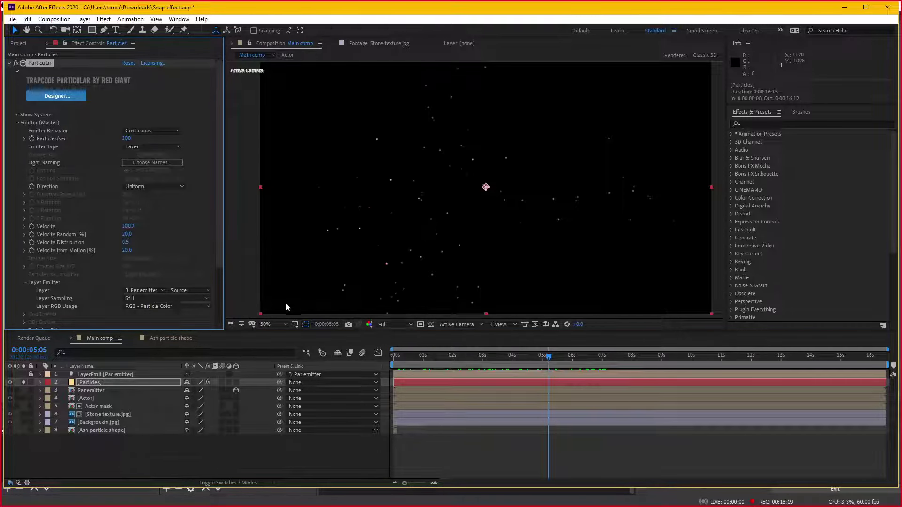
click(193, 292)
click(191, 311)
drag(462, 355, 559, 354)
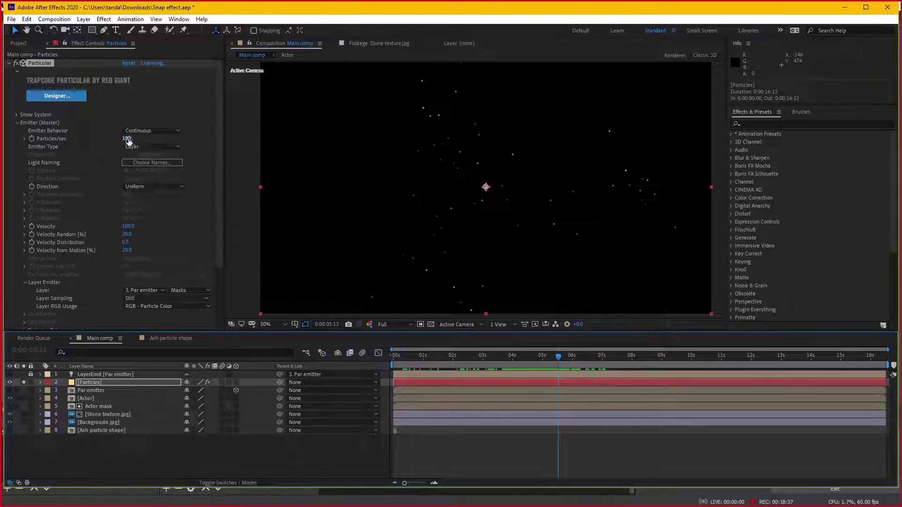
drag(128, 140, 210, 141)
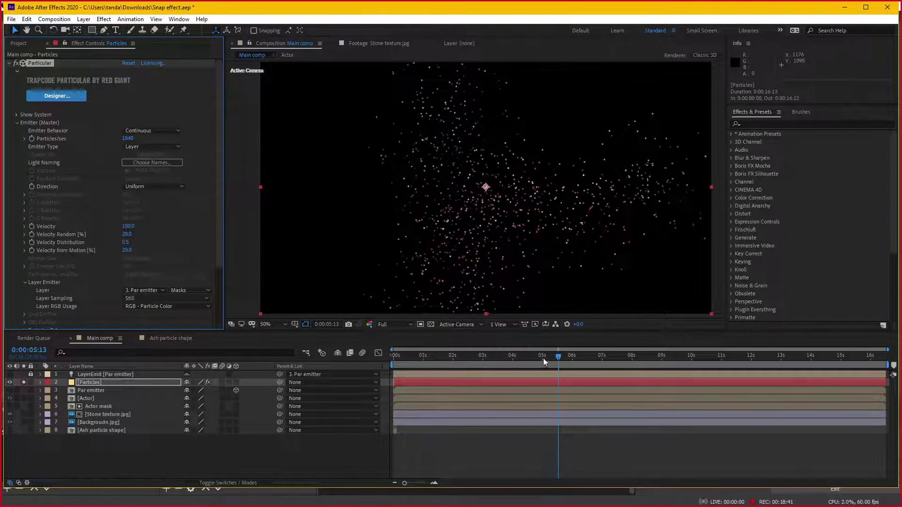
mouse_move(507, 356)
mouse_down()
mouse_move(490, 356)
mouse_move(602, 352)
mouse_move(546, 356)
mouse_up()
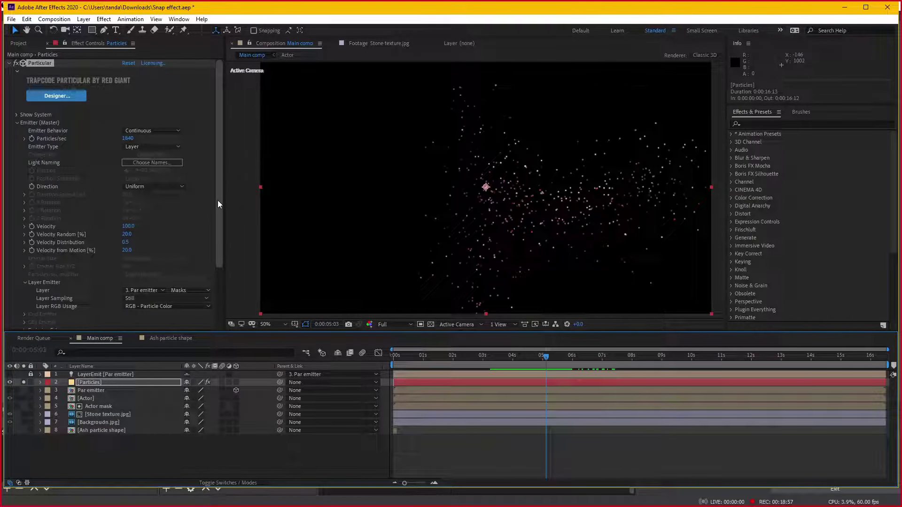
Expand Particle (Master) and set Particle Type to Textured Polygon.
scroll(218, 213, down, 1)
scroll(218, 213, down, 4)
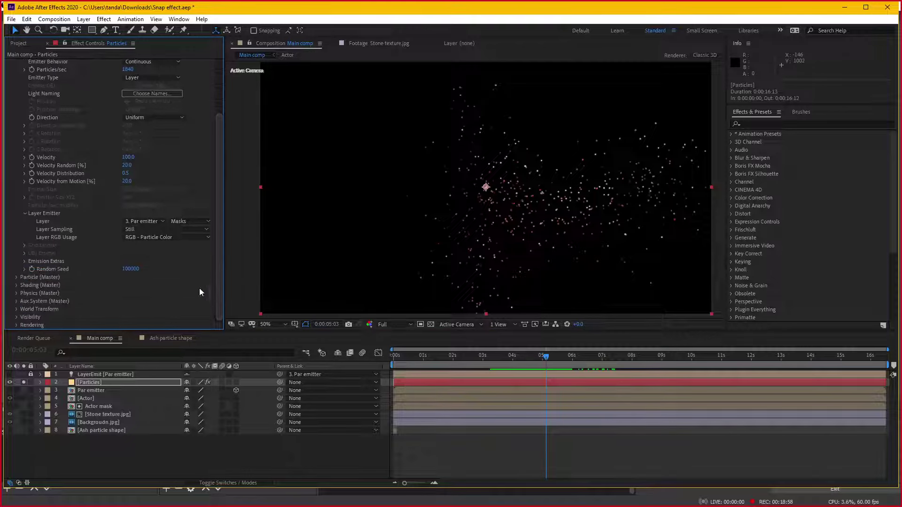
click(17, 278)
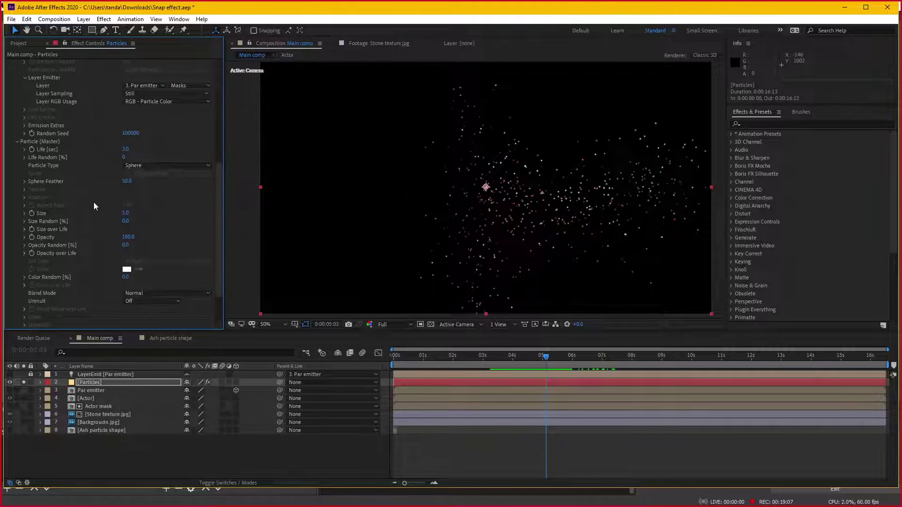
click(106, 432)
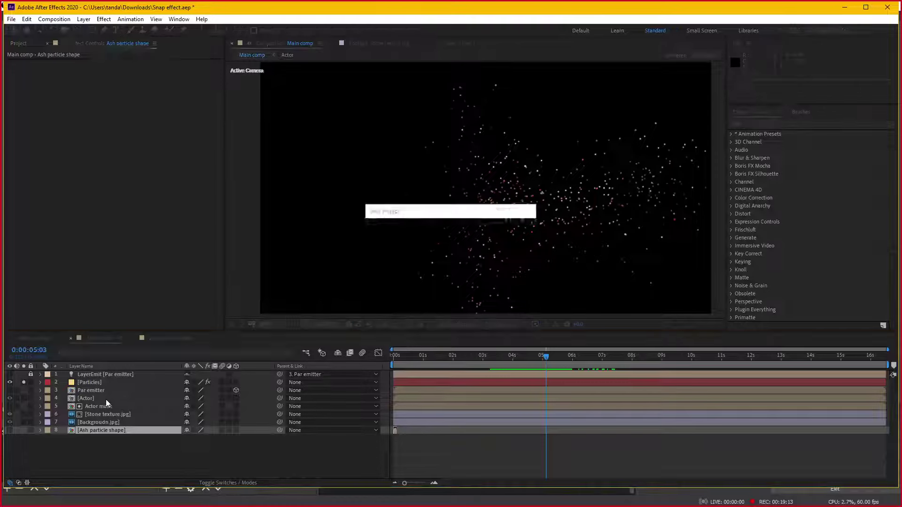
click(91, 383)
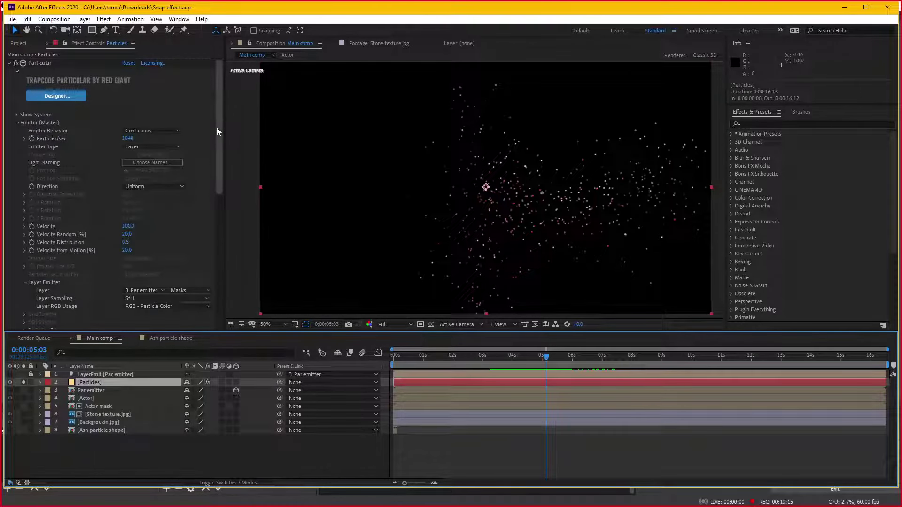
drag(218, 131, 213, 190)
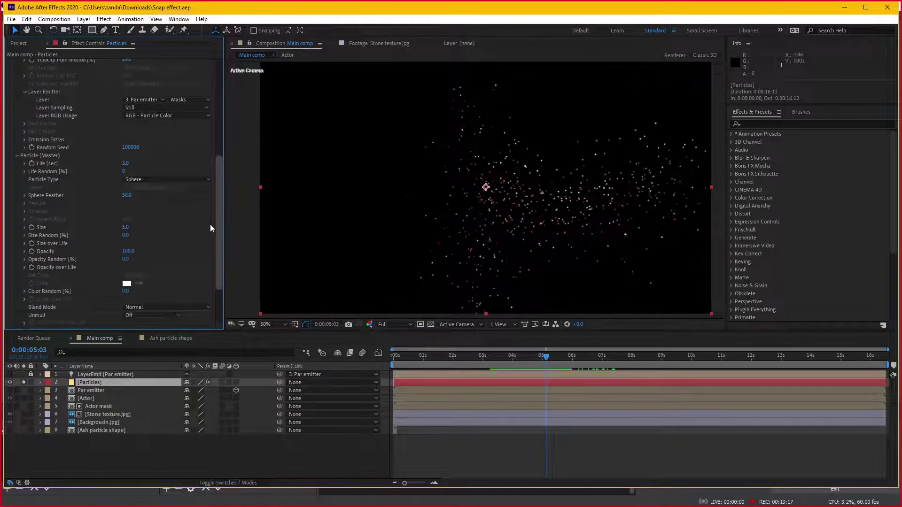
scroll(210, 227, down, 5)
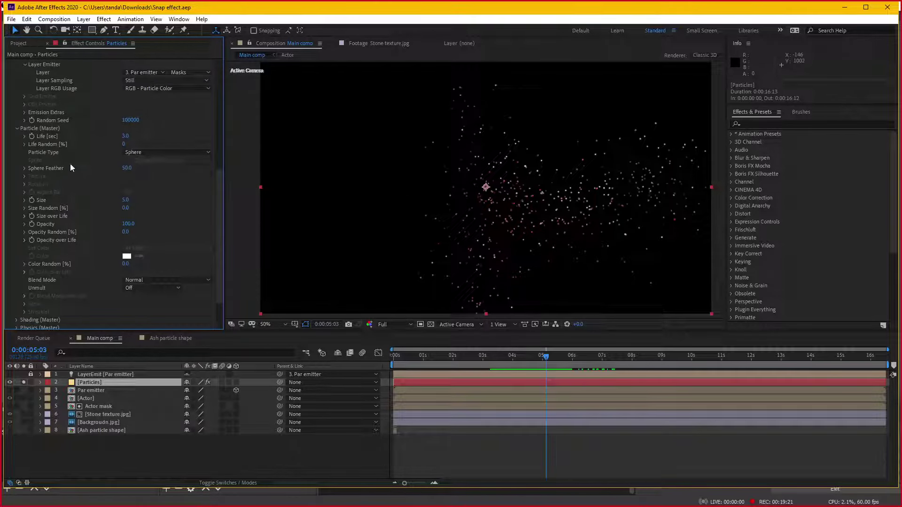
click(145, 153)
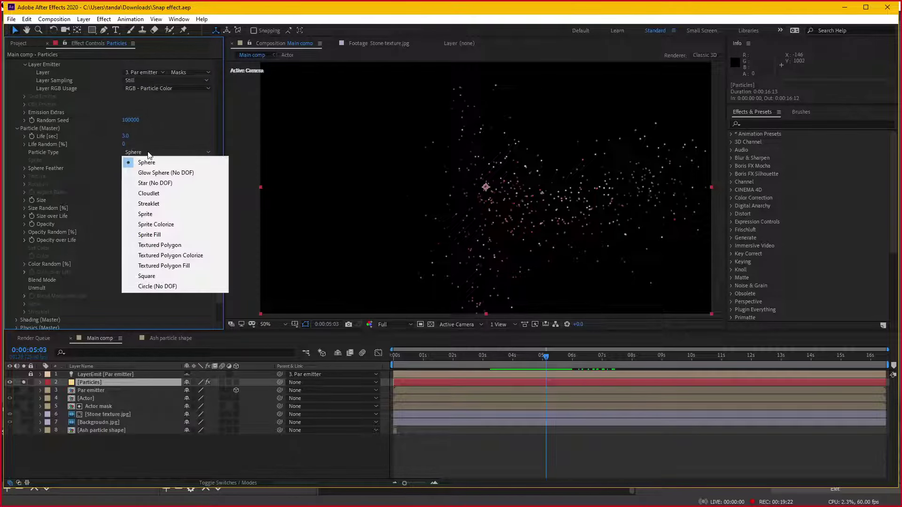
click(158, 245)
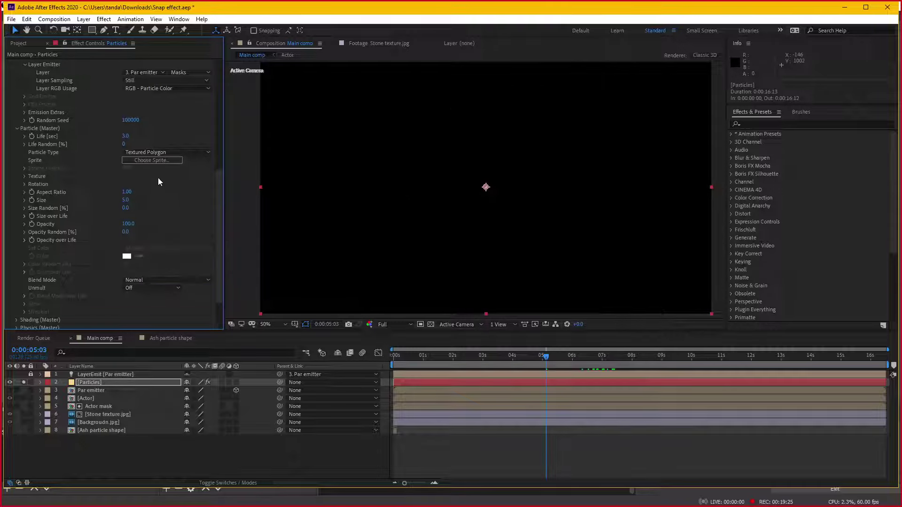
Set the Texture Layer to the Ash particle shape layer and zoom in to inspect the particles.
click(24, 176)
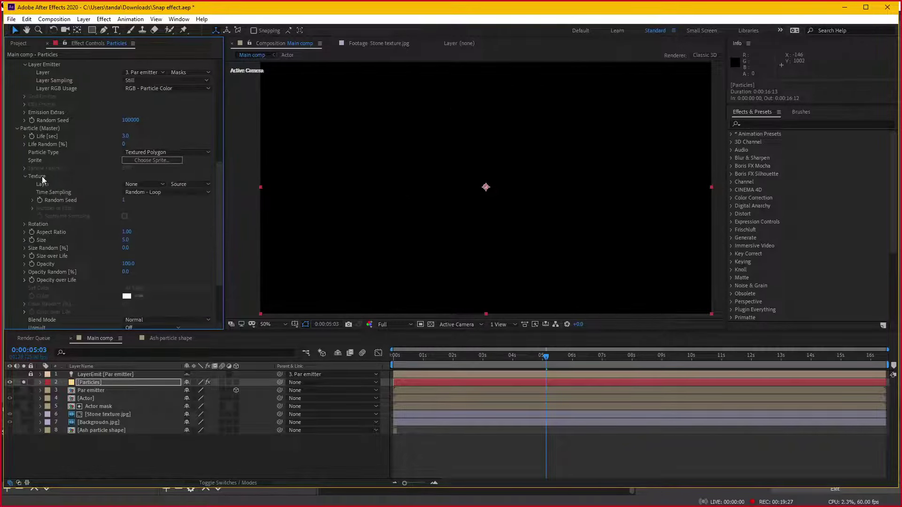
click(123, 185)
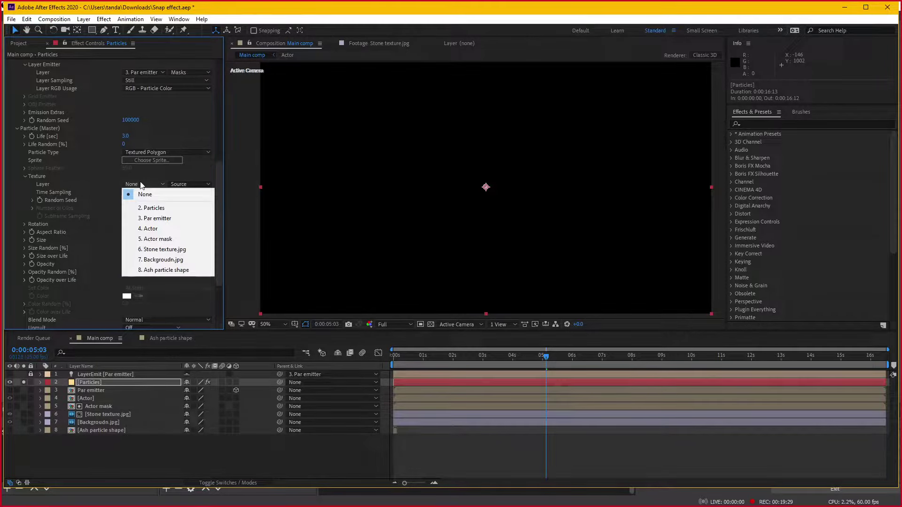
click(153, 272)
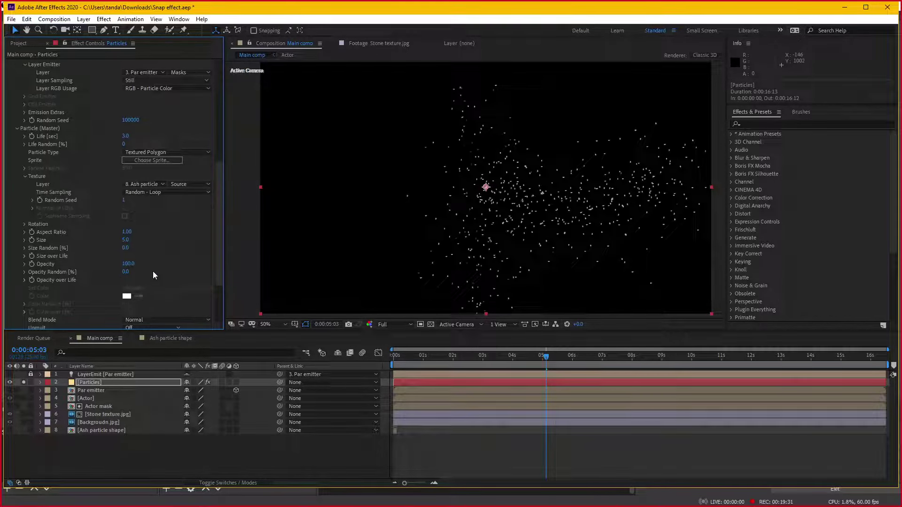
key(period)
key(period)
key(comma)
key(comma)
key(period)
key(period)
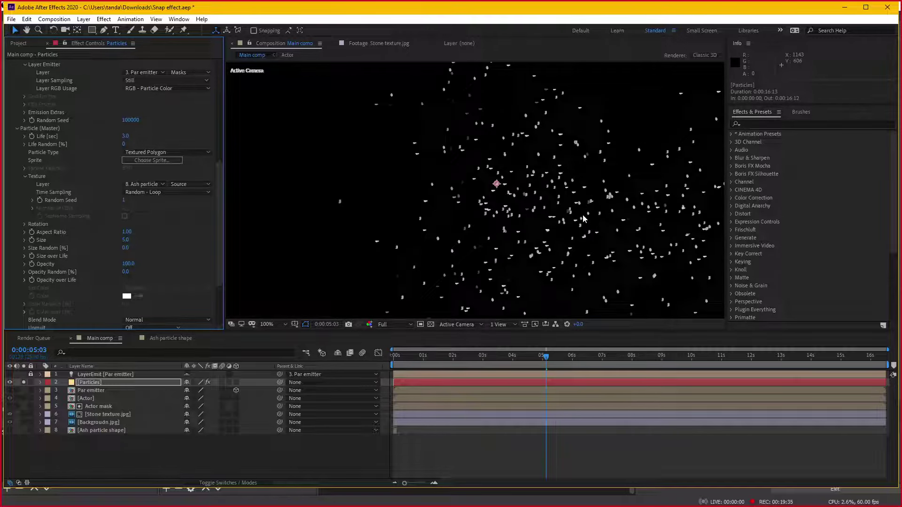
key(comma)
key(comma)
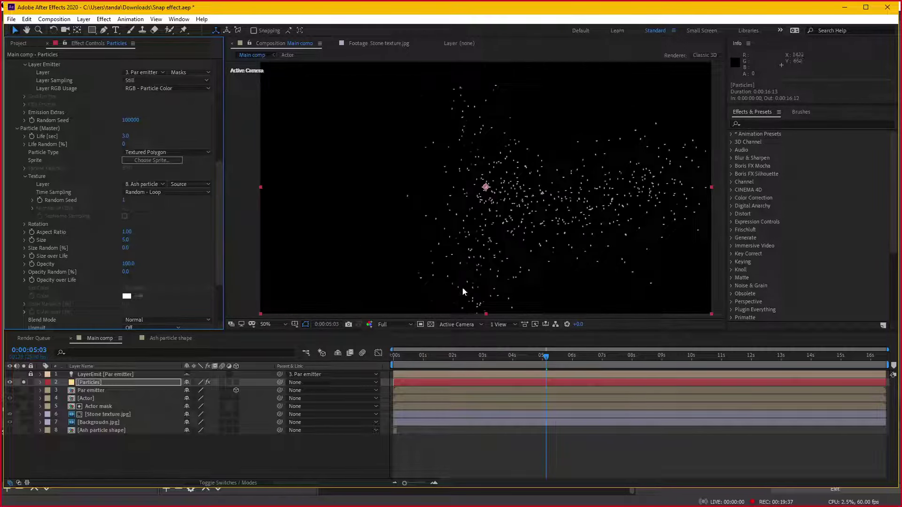
Review the stone particle frames and textured particles around 6 seconds, keeping Layer Sampling at Still.
click(201, 341)
drag(505, 359, 526, 357)
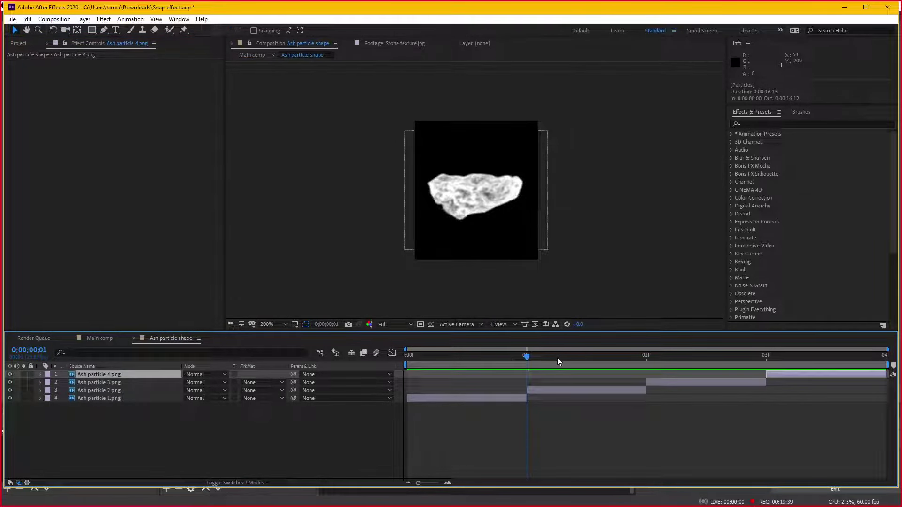
click(94, 339)
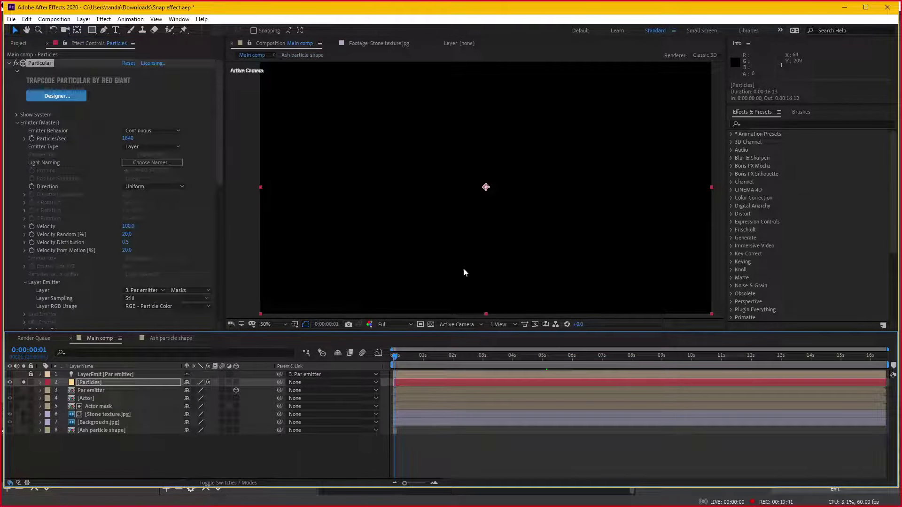
click(436, 356)
mouse_move(513, 358)
mouse_down()
mouse_move(573, 358)
mouse_move(552, 358)
mouse_up()
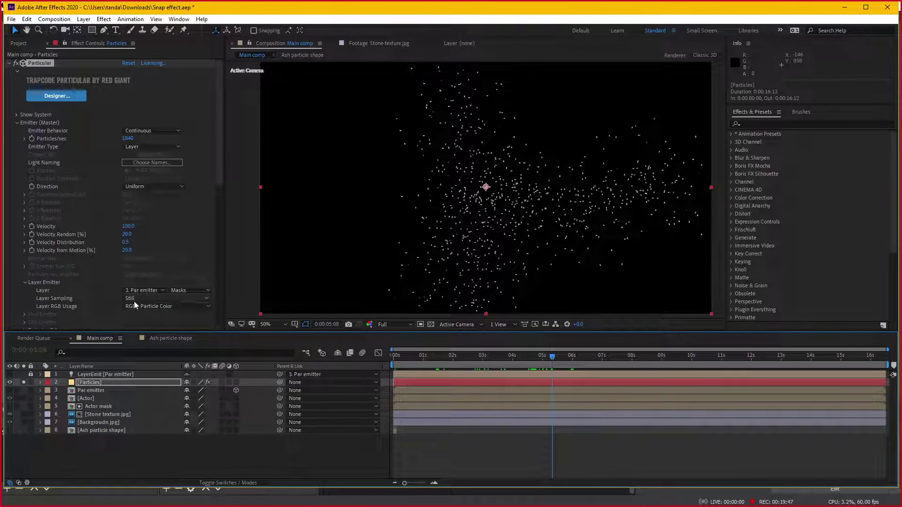
click(146, 299)
click(98, 298)
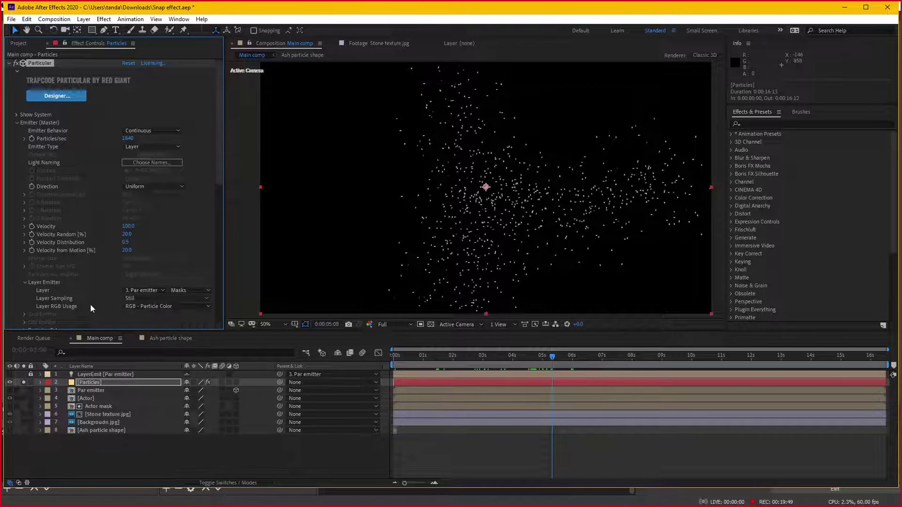
scroll(106, 303, down, 3)
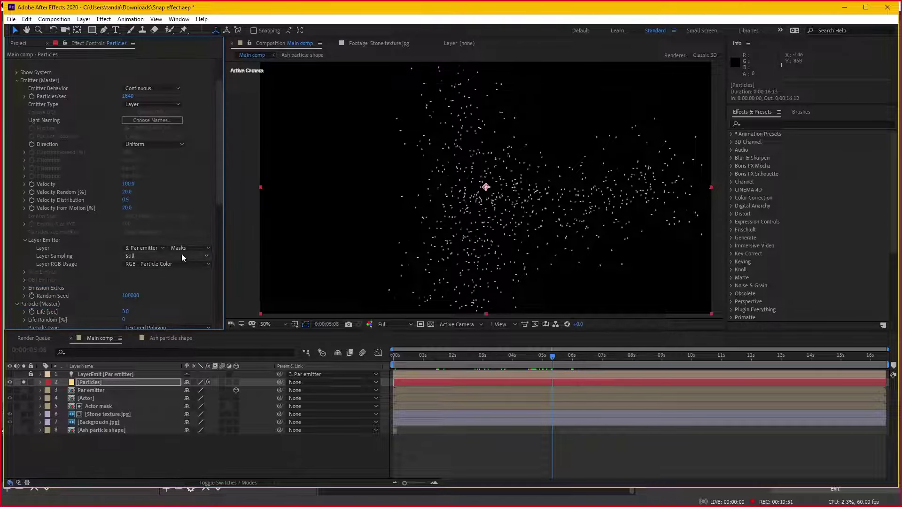
scroll(94, 256, down, 1)
scroll(94, 256, down, 6)
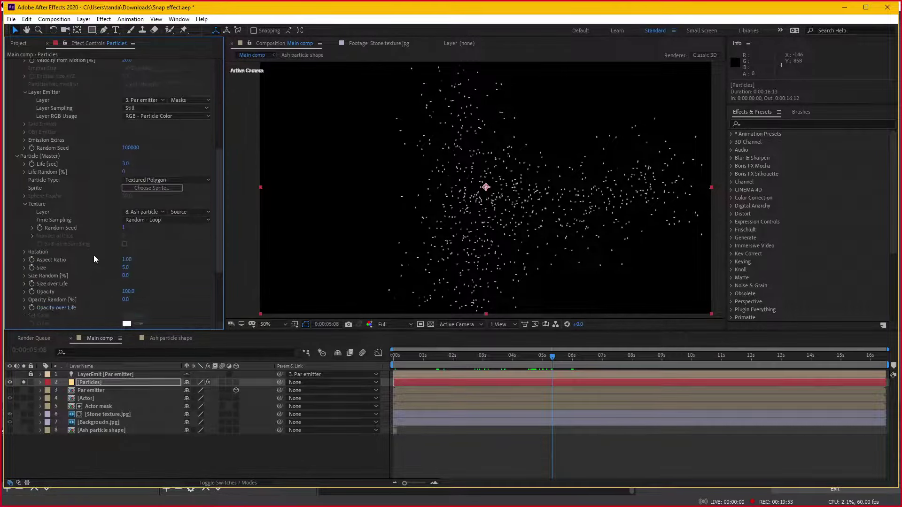
Use Random - Still Frame sampling, Size 6 with Size Random 66, Opacity 90 and Opacity Random 69.
click(142, 219)
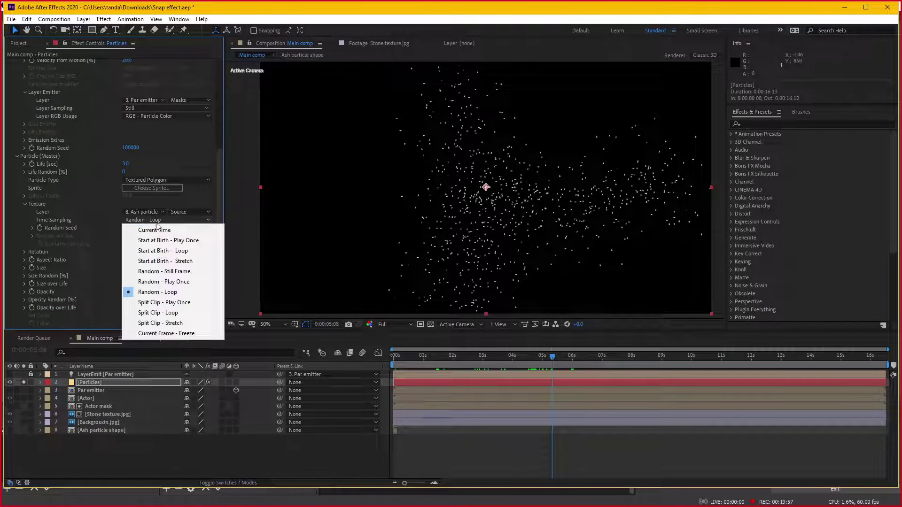
click(194, 272)
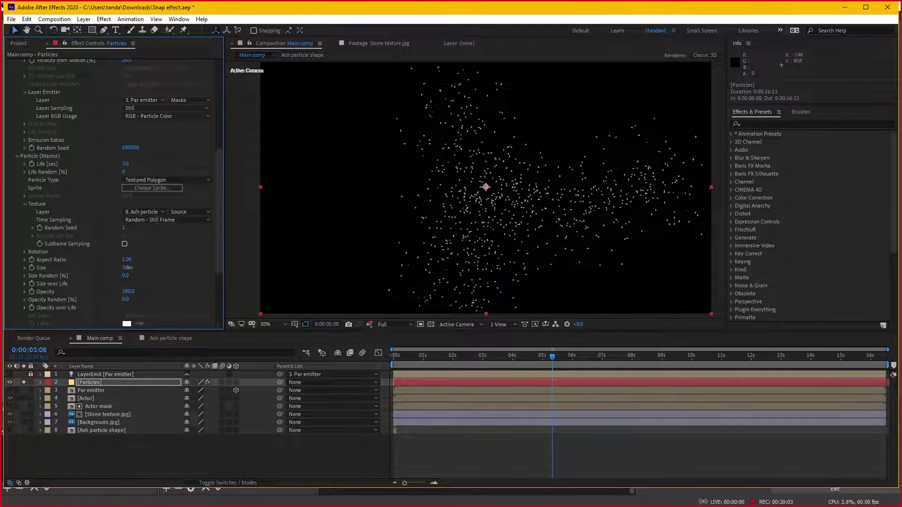
drag(129, 268, 165, 266)
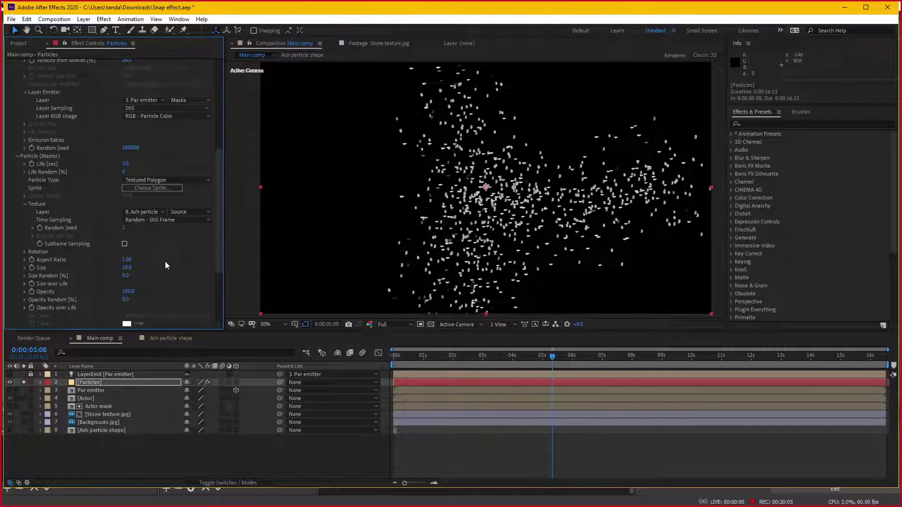
key(ctrl+z)
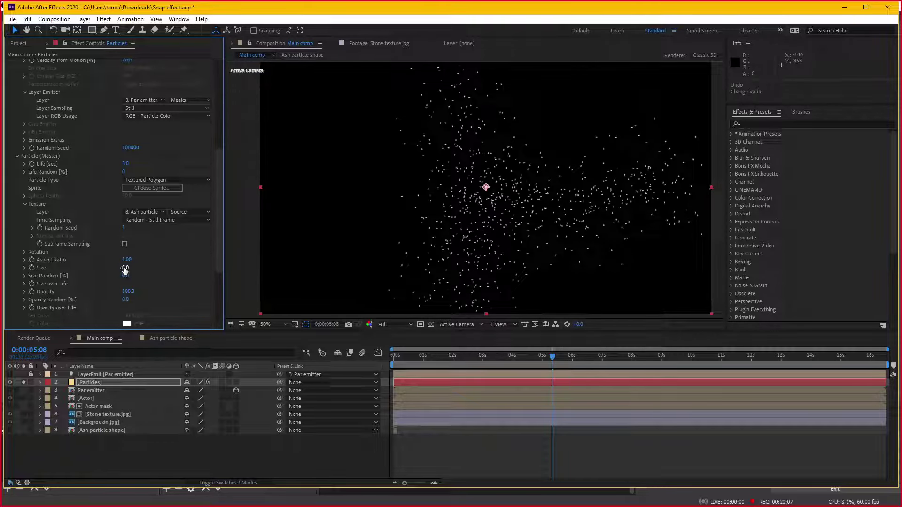
click(124, 269)
key(Return)
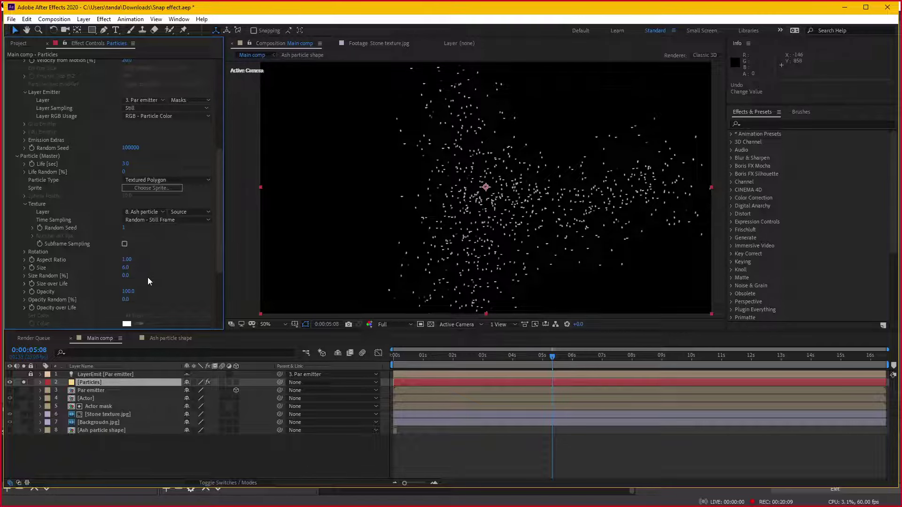
drag(126, 278, 133, 276)
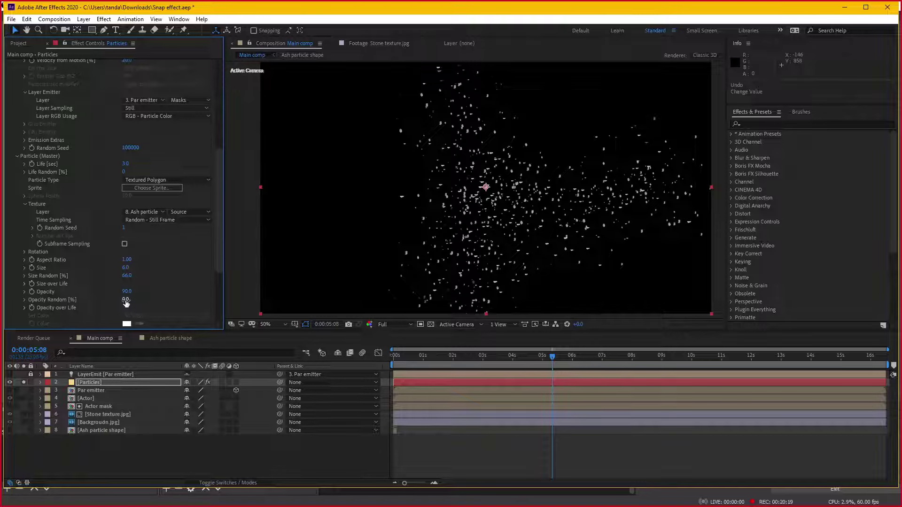
drag(153, 300, 155, 299)
click(463, 356)
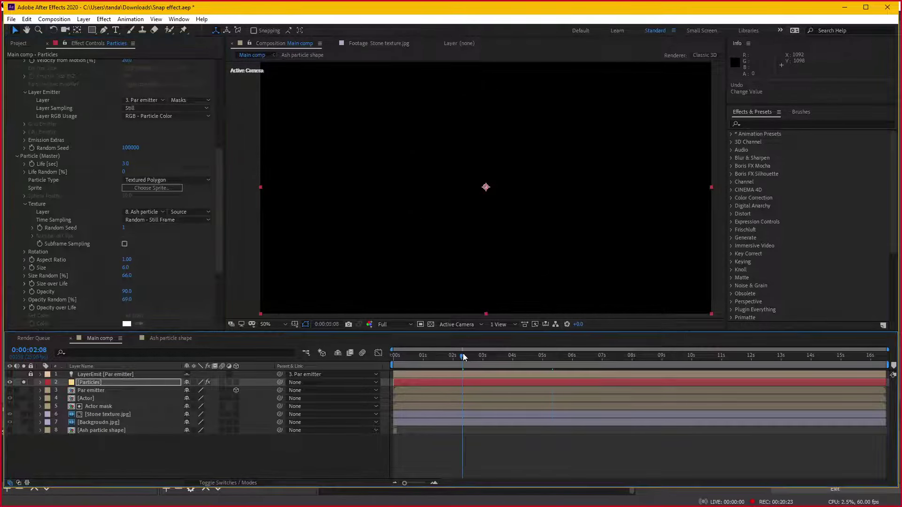
drag(505, 352, 552, 347)
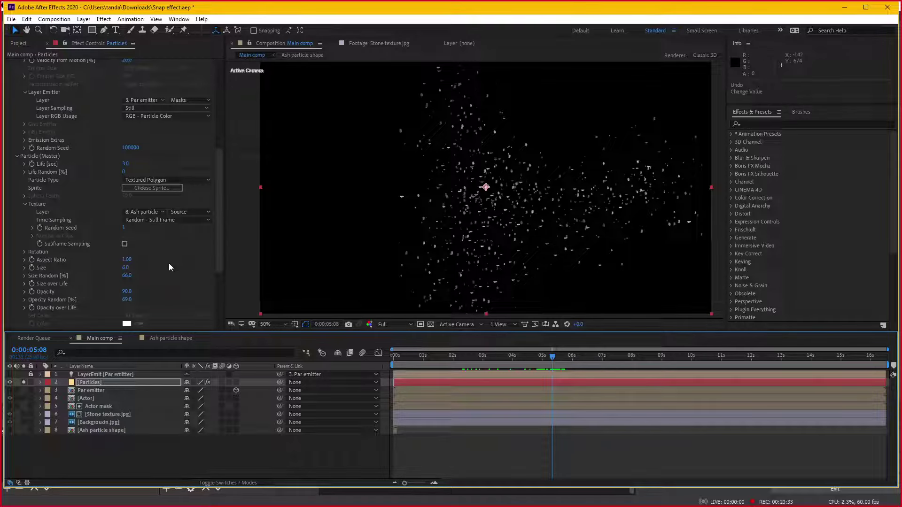
scroll(83, 264, down, 2)
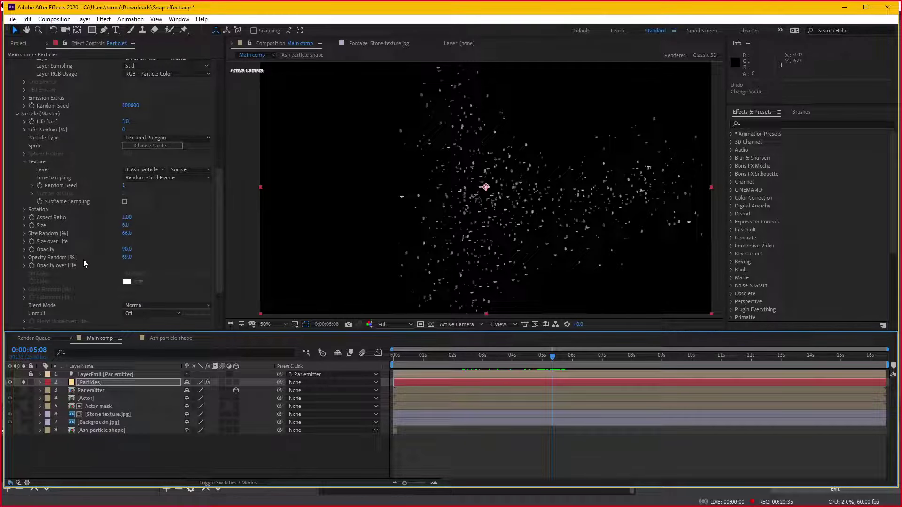
scroll(84, 263, down, 2)
click(463, 357)
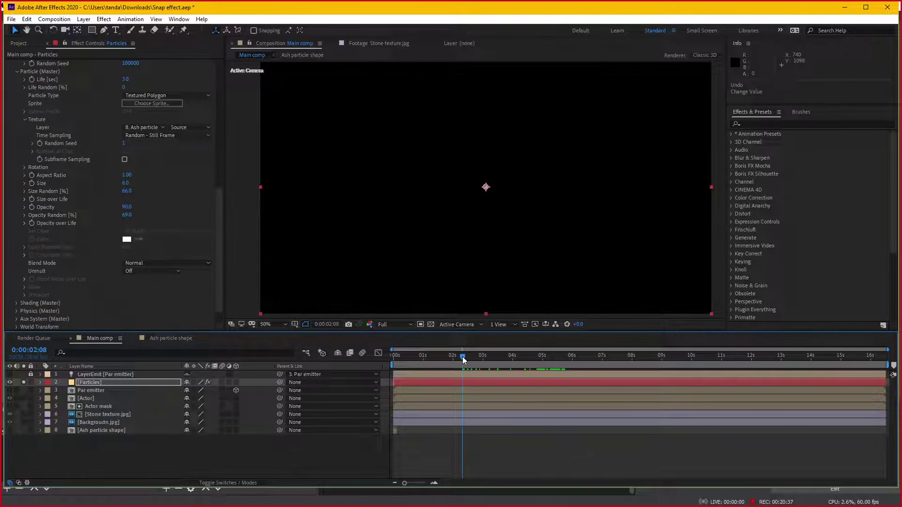
key(space)
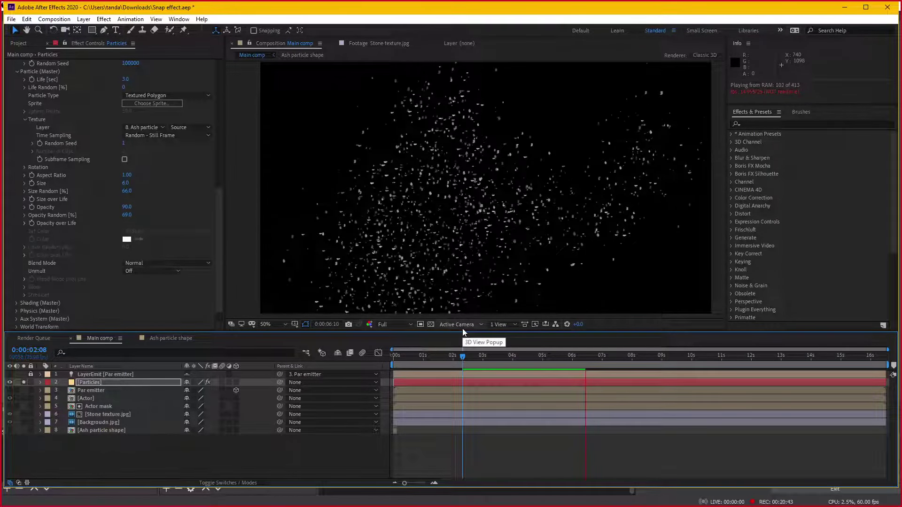
drag(463, 359, 562, 352)
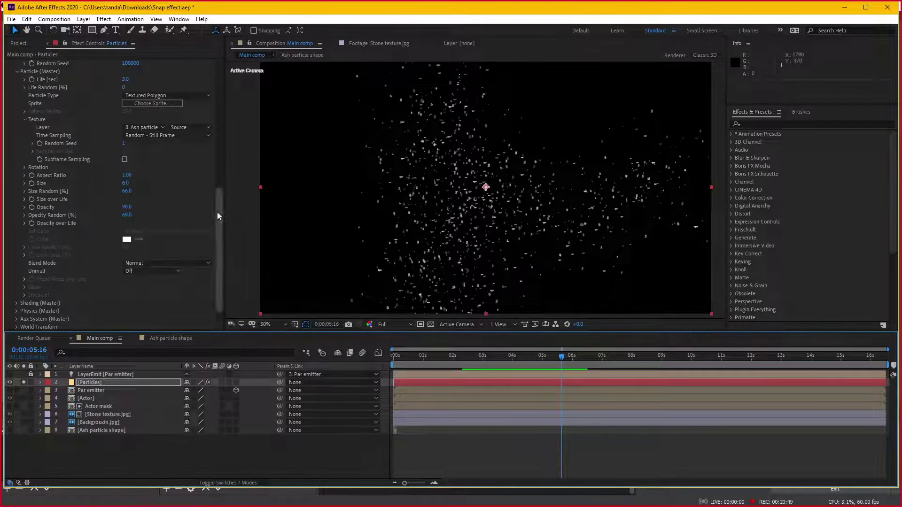
drag(221, 196, 218, 233)
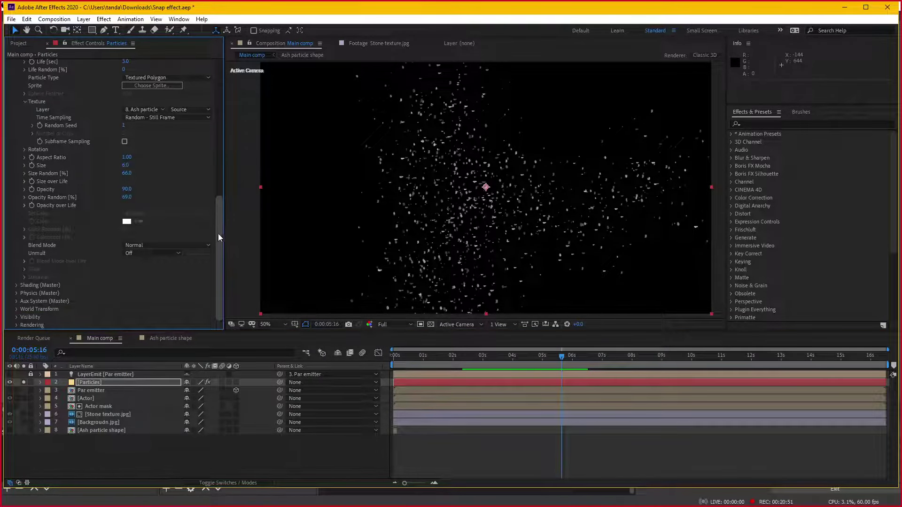
Set Physics (Master) Air Wind X to 132 and preview the particles blowing right.
click(16, 294)
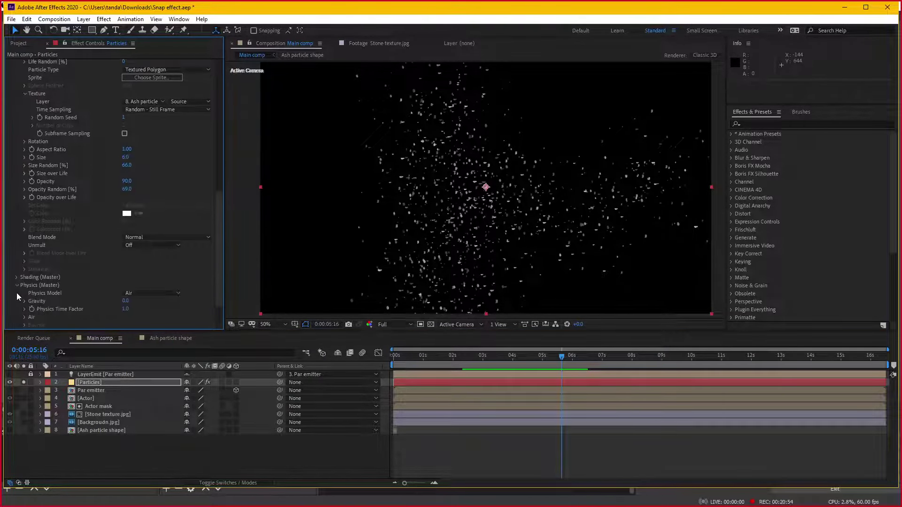
click(25, 317)
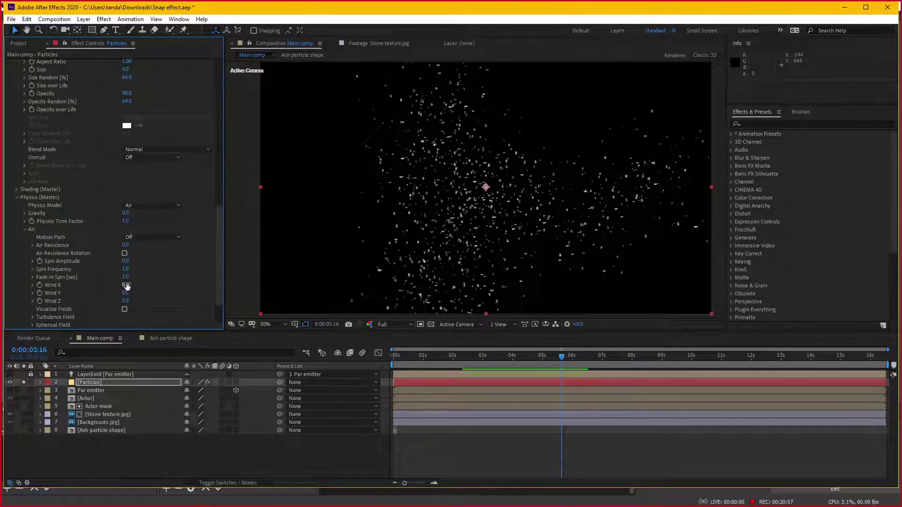
drag(150, 283, 182, 285)
click(458, 357)
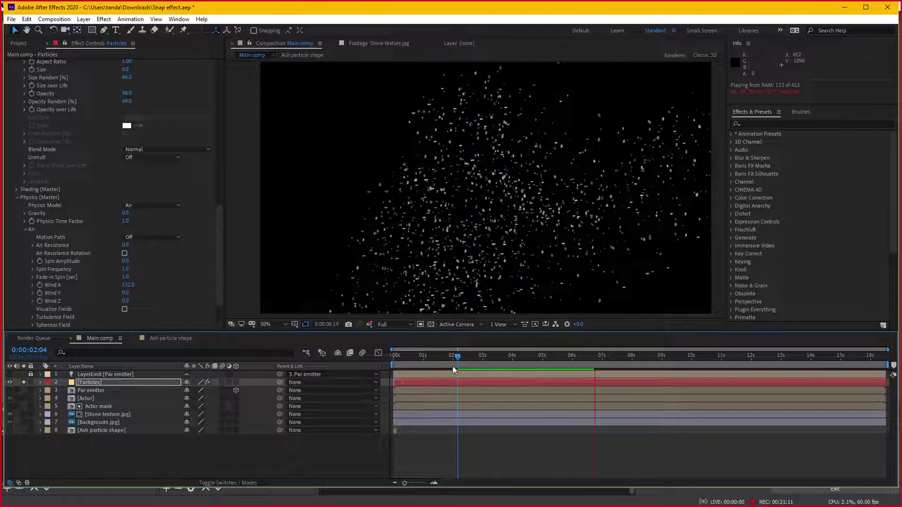
mouse_move(463, 356)
mouse_down()
mouse_move(498, 355)
mouse_move(538, 324)
mouse_up()
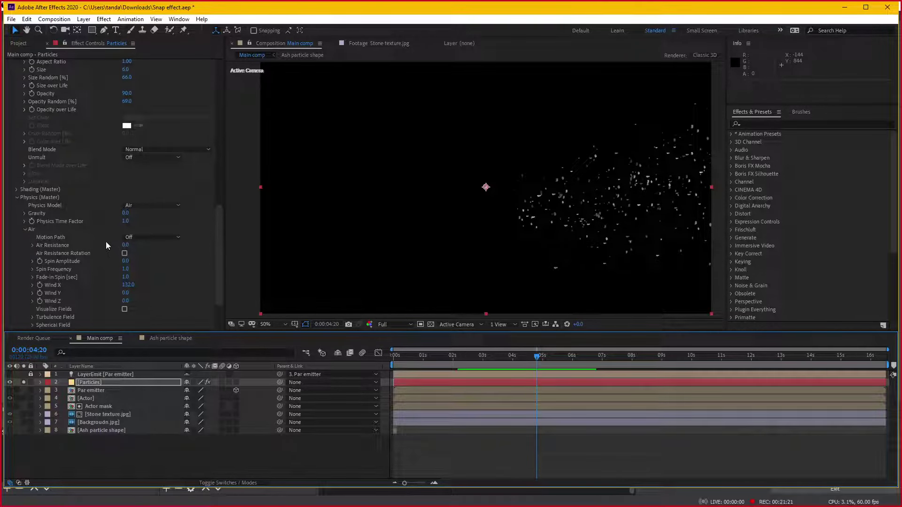
Set Physics Time Factor to 2.1 and check the faster particle motion around 4 seconds.
drag(127, 221, 129, 221)
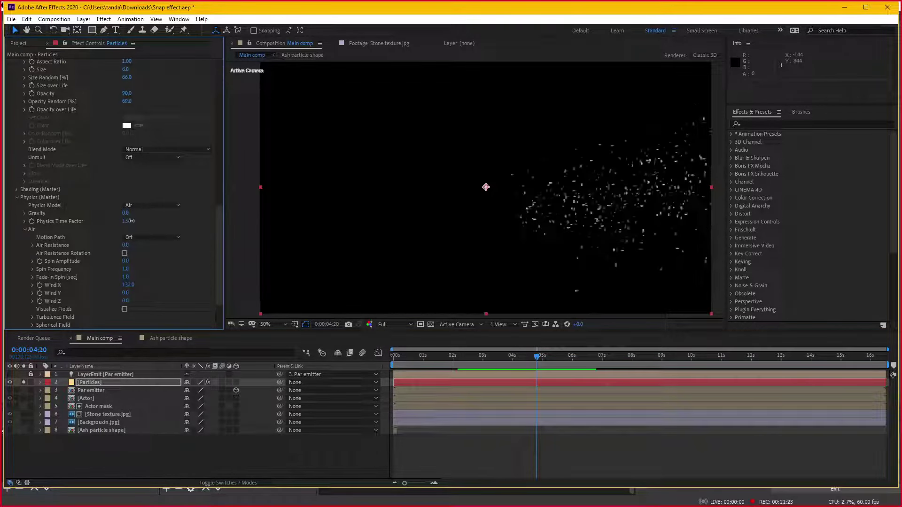
drag(521, 359, 553, 356)
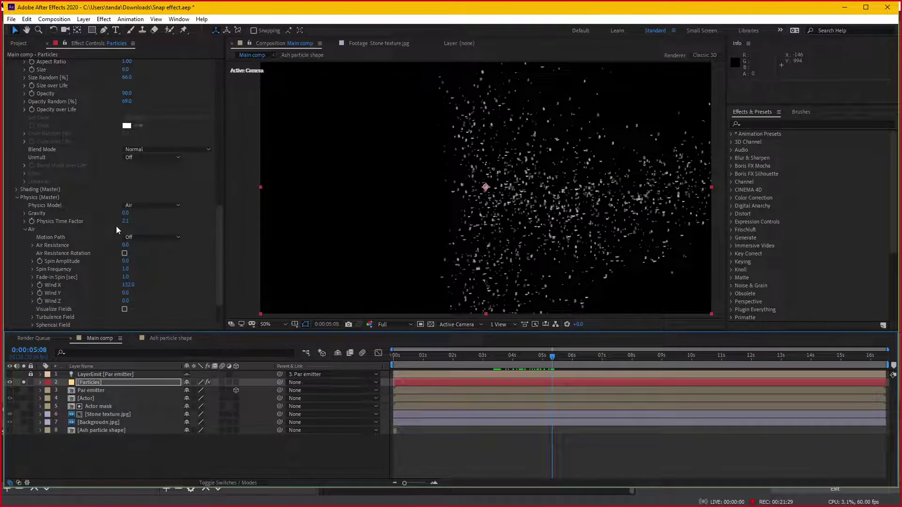
drag(500, 358, 553, 345)
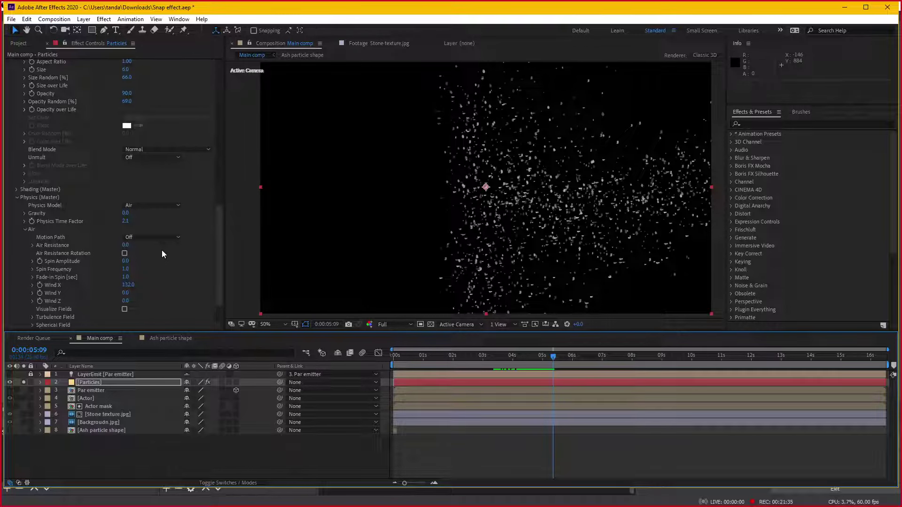
Save the project.
key(ctrl+s)
drag(219, 238, 231, 175)
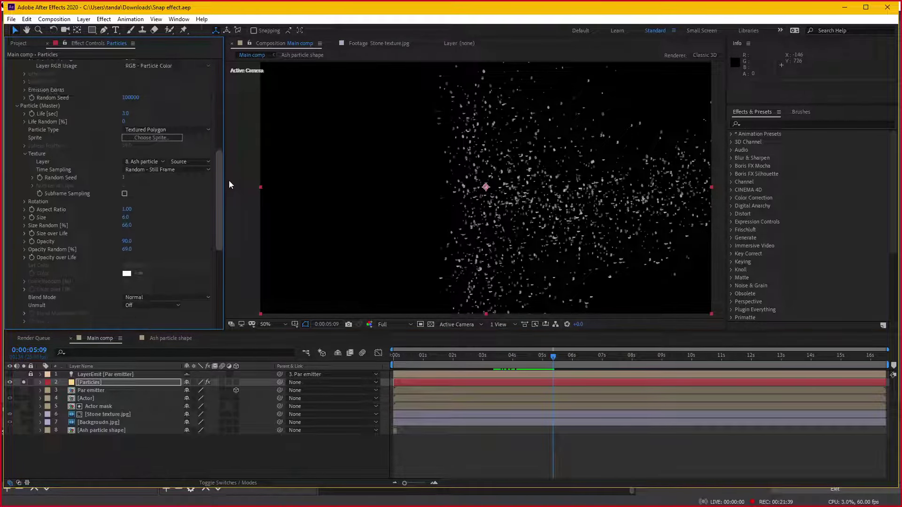
scroll(197, 259, down, 3)
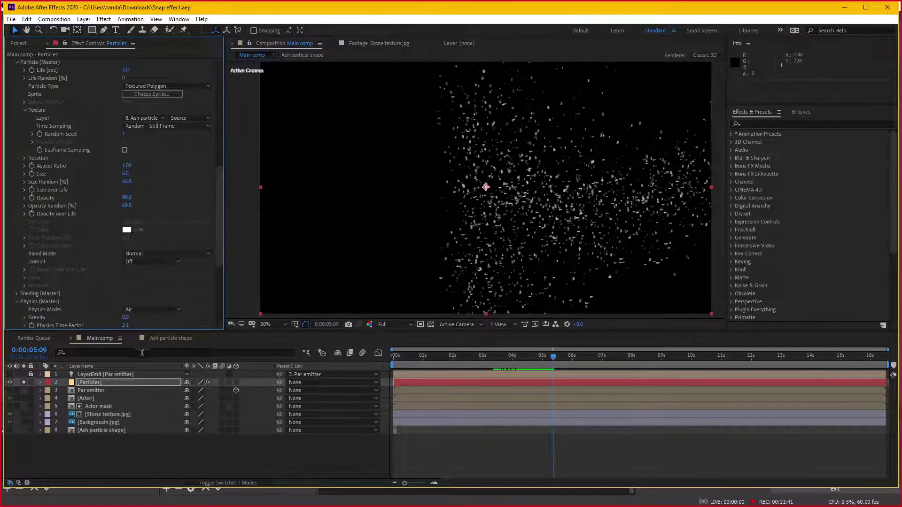
Turn off Solo on the Particles layer and preview the disintegration from 0:00:03:11.
click(23, 383)
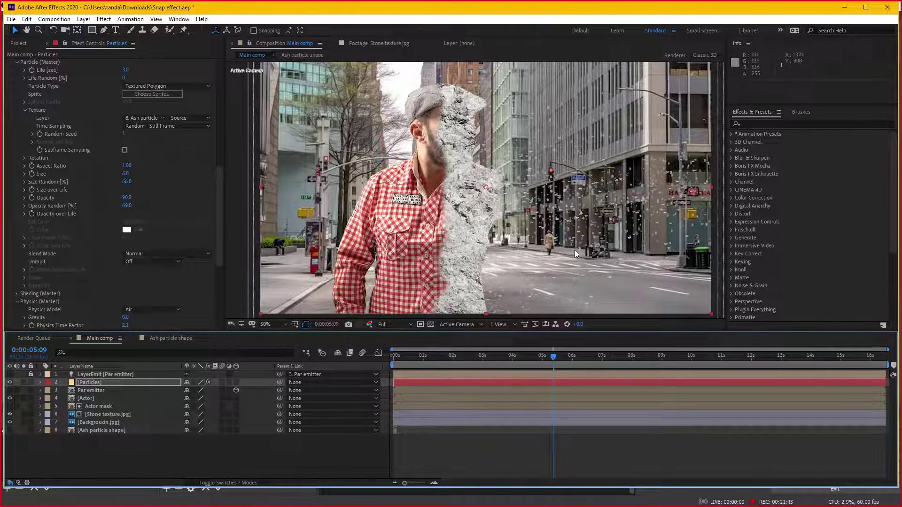
drag(540, 356, 496, 360)
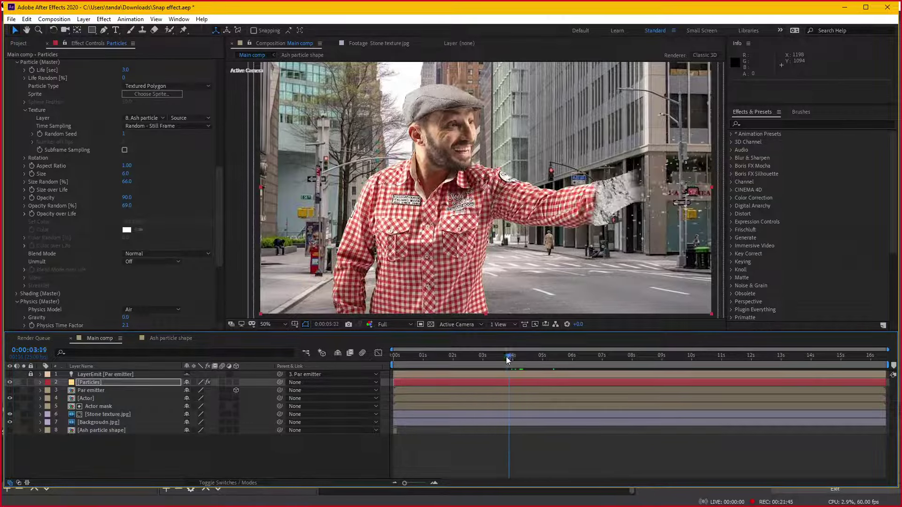
key(space)
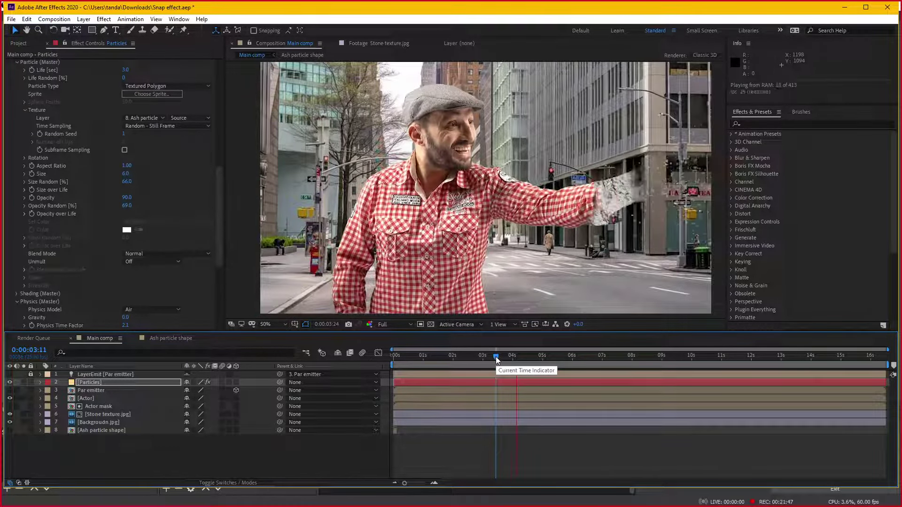
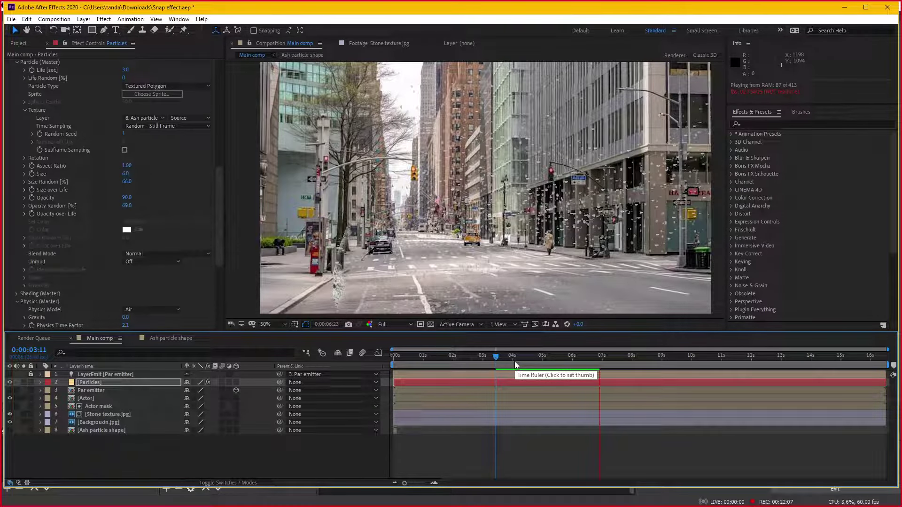
Preview the dissolve from about 3 to 12 seconds, then step back to 6:13.
click(501, 356)
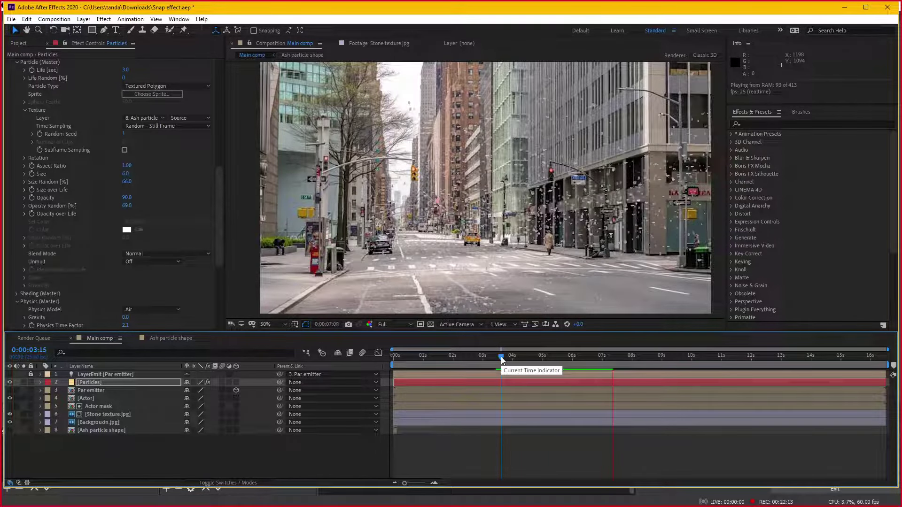
click(502, 357)
key(space)
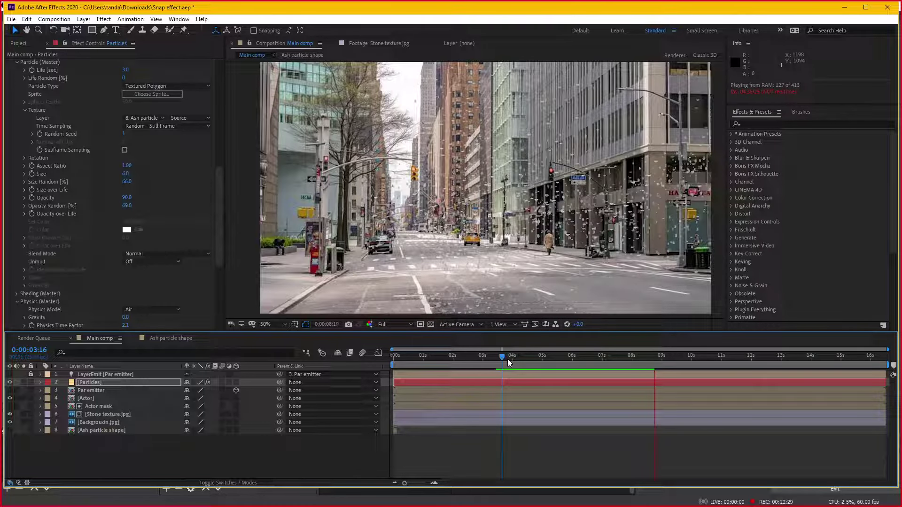
drag(655, 359, 701, 357)
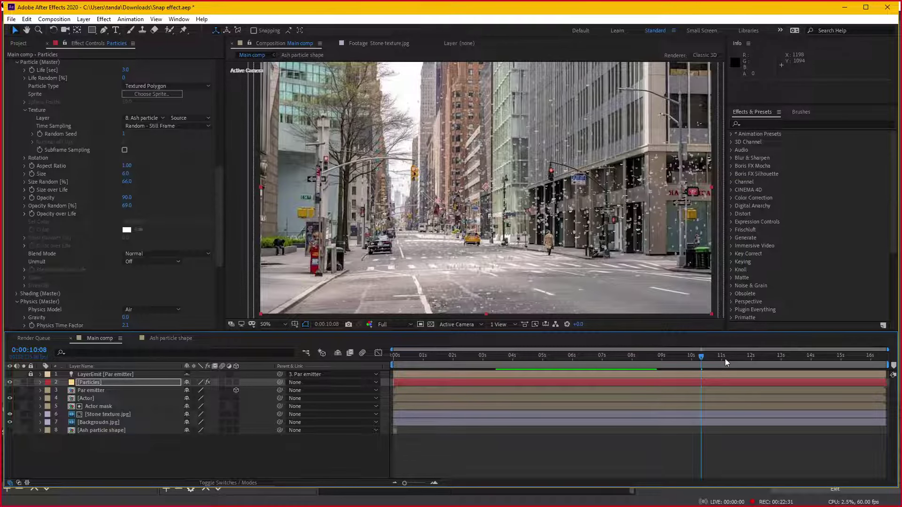
click(749, 357)
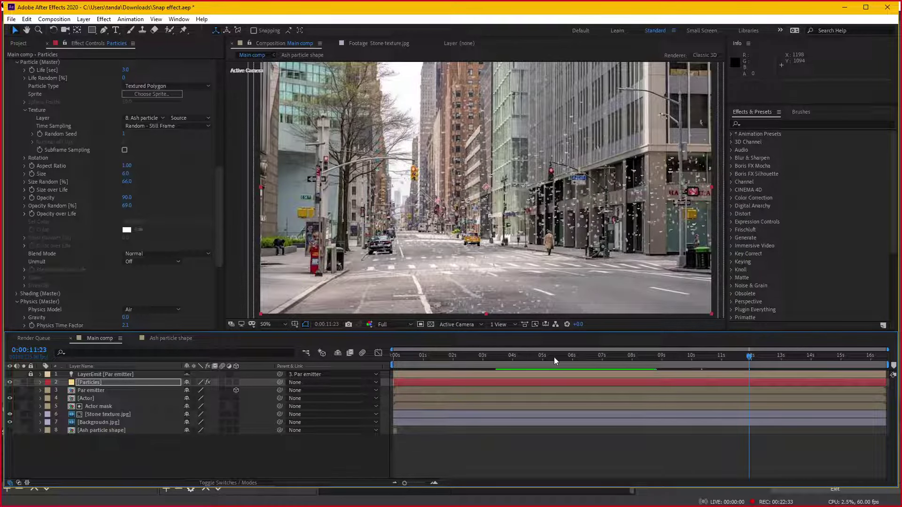
mouse_move(553, 357)
mouse_down()
mouse_move(593, 356)
mouse_move(582, 356)
mouse_move(592, 349)
mouse_up()
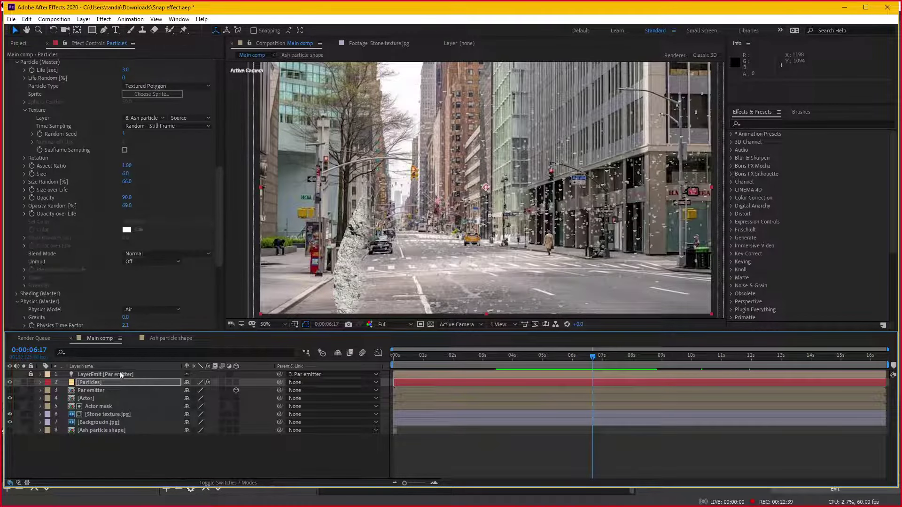
Keyframe the Particles layer's Particles/sec so emission drops to 0 at 7:01.
click(89, 381)
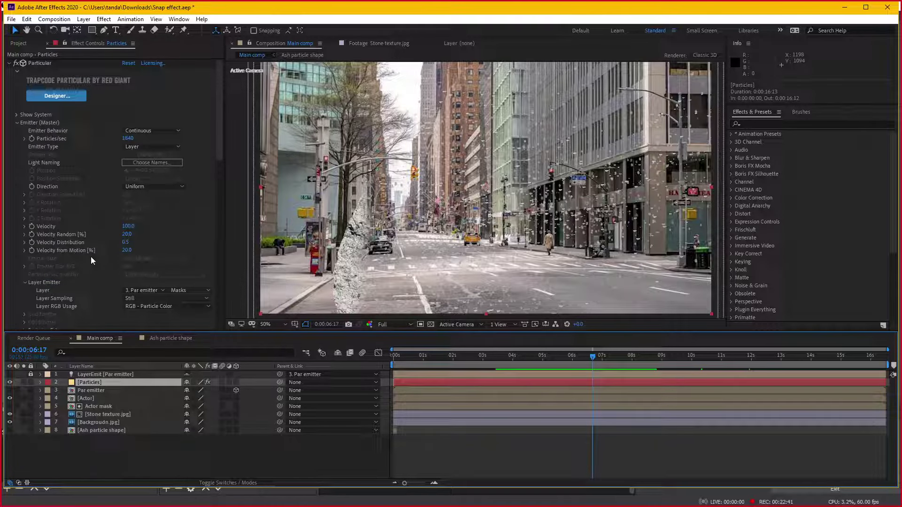
click(31, 139)
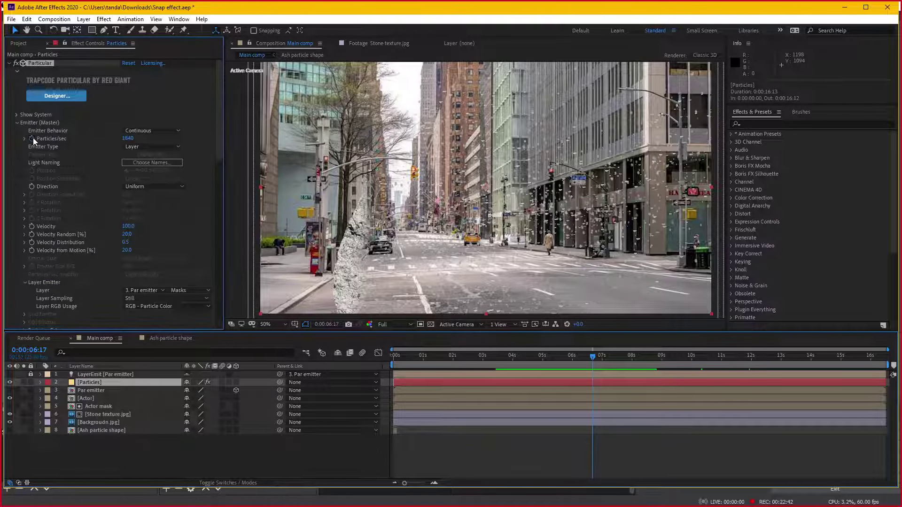
click(113, 385)
key(u)
click(604, 358)
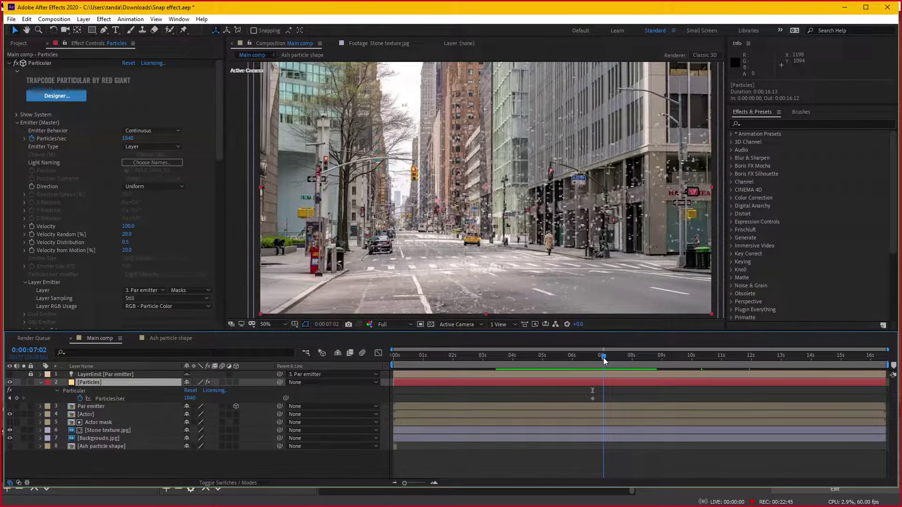
click(188, 398)
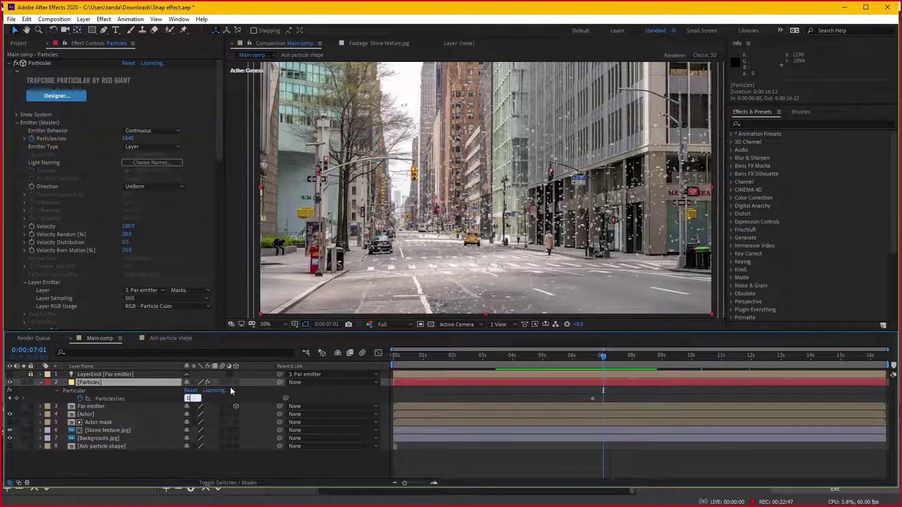
text(0)
key(Return)
Preview the emission cutoff from about 6:12, ending at 7:03 where emission is 0.
click(591, 357)
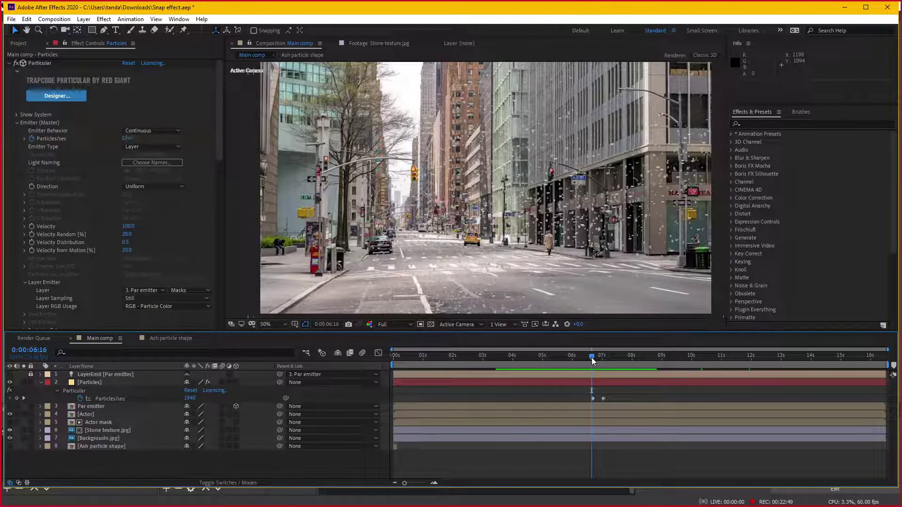
key(space)
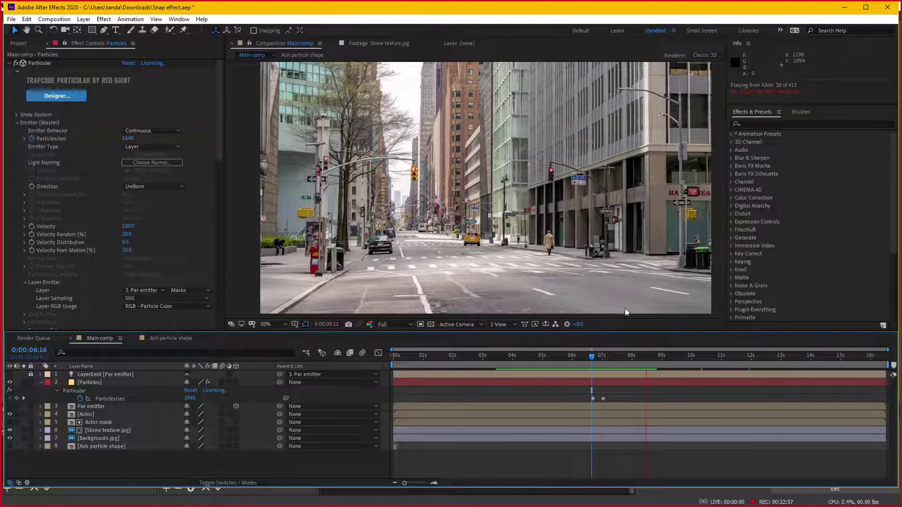
click(588, 359)
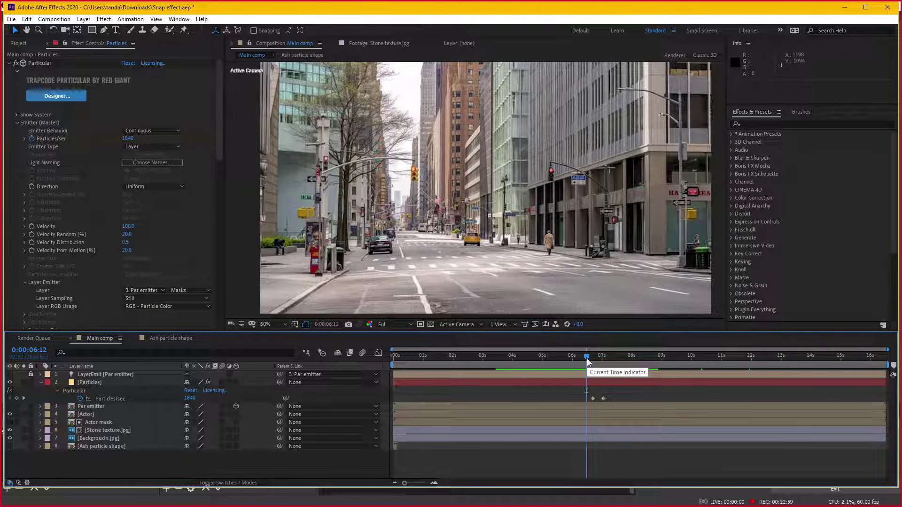
key(space)
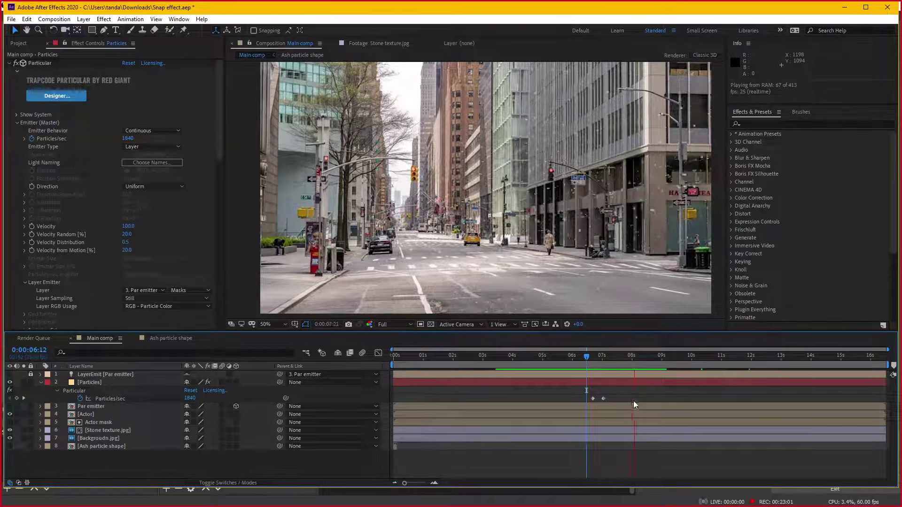
click(593, 360)
drag(594, 365, 606, 362)
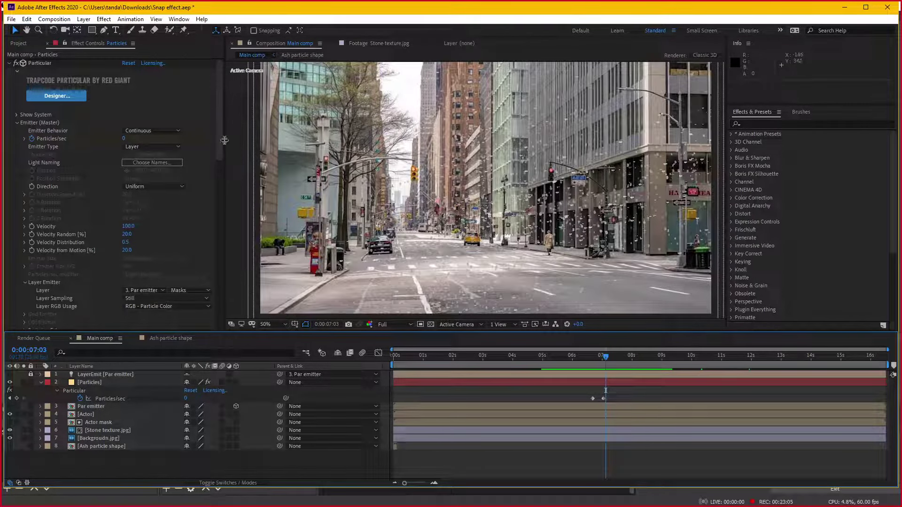
Set Particular's Wind Y to -31 so the ash drifts upward.
drag(219, 143, 208, 300)
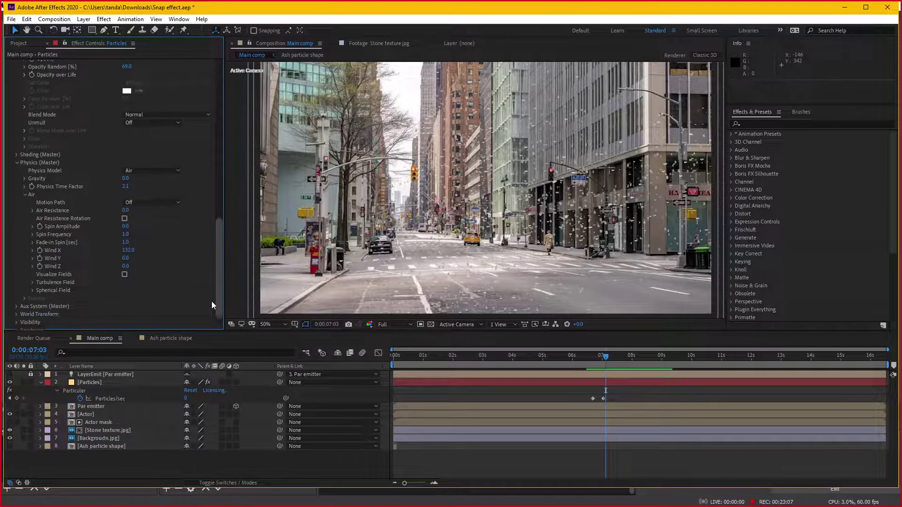
drag(125, 253, 145, 253)
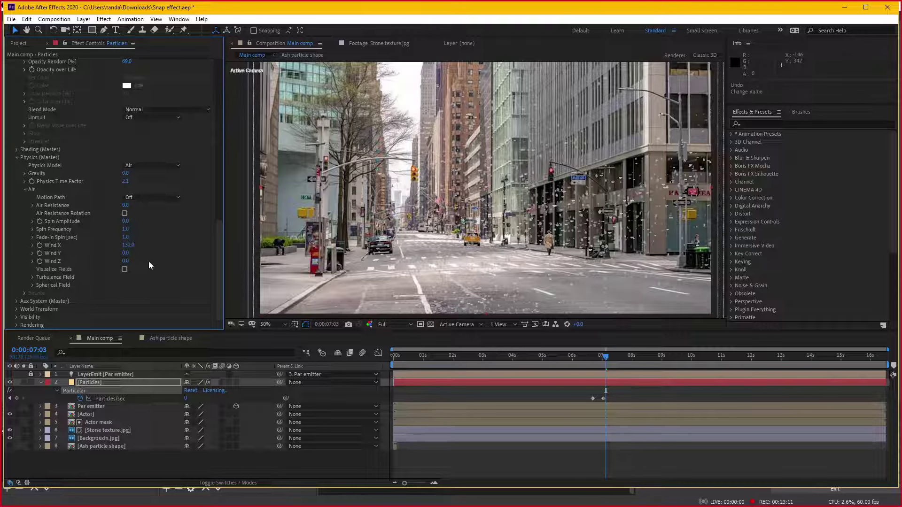
drag(126, 253, 112, 256)
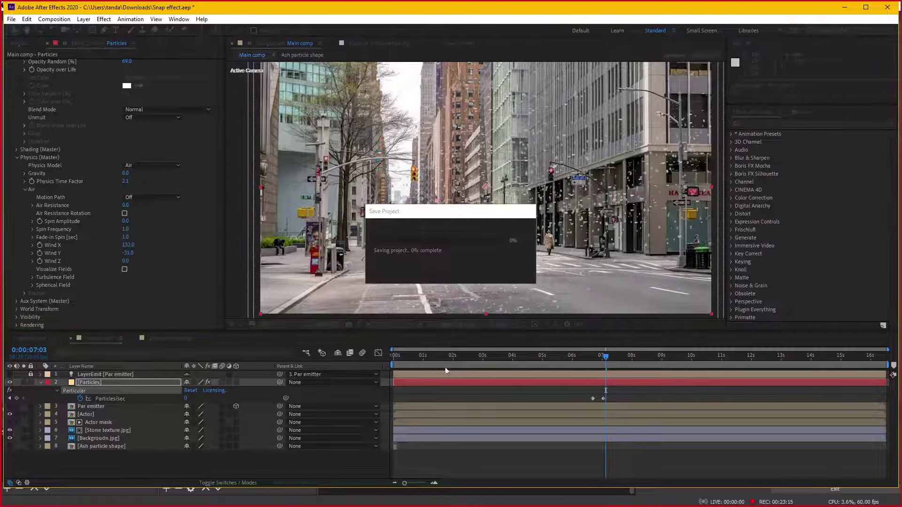
click(590, 357)
key(space)
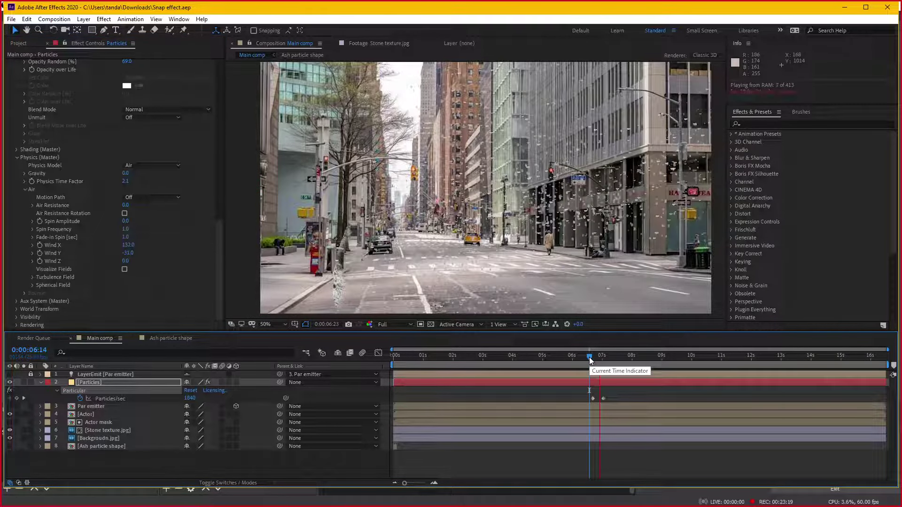
key(space)
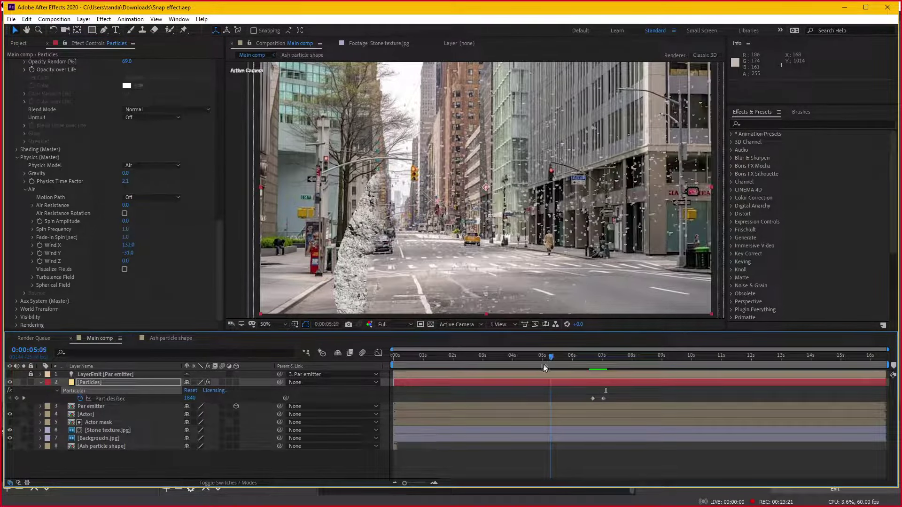
drag(593, 361, 534, 369)
key(space)
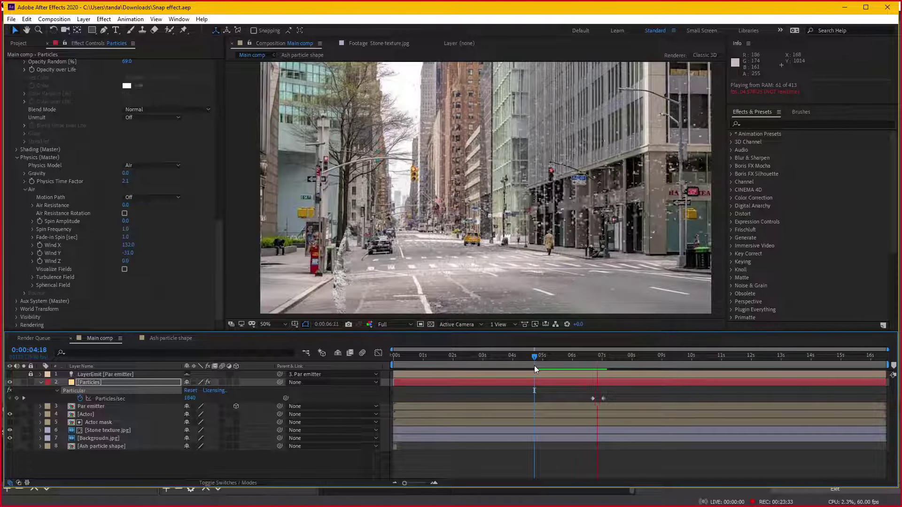
mouse_move(570, 356)
mouse_down()
mouse_move(542, 360)
mouse_move(554, 357)
mouse_up()
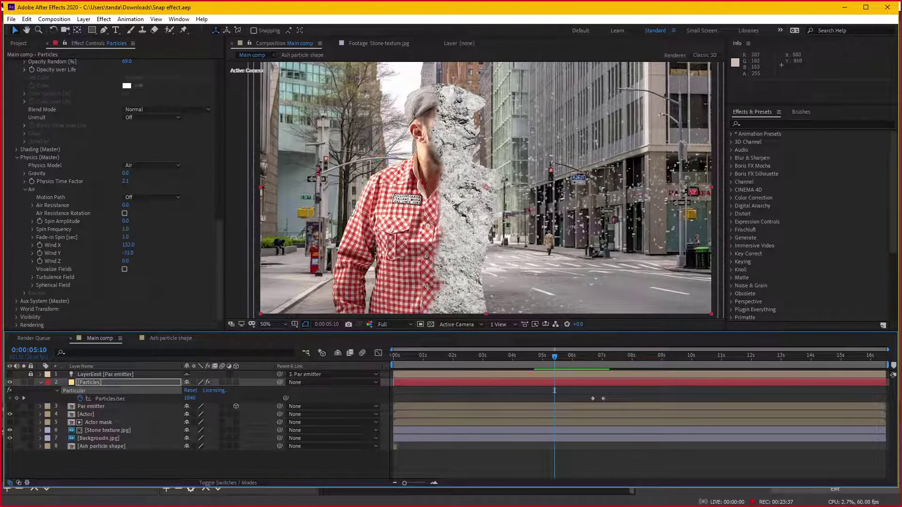
Pre-compose the Actor mask layer as Actor mask Comp 1, moving all attributes inside.
click(103, 432)
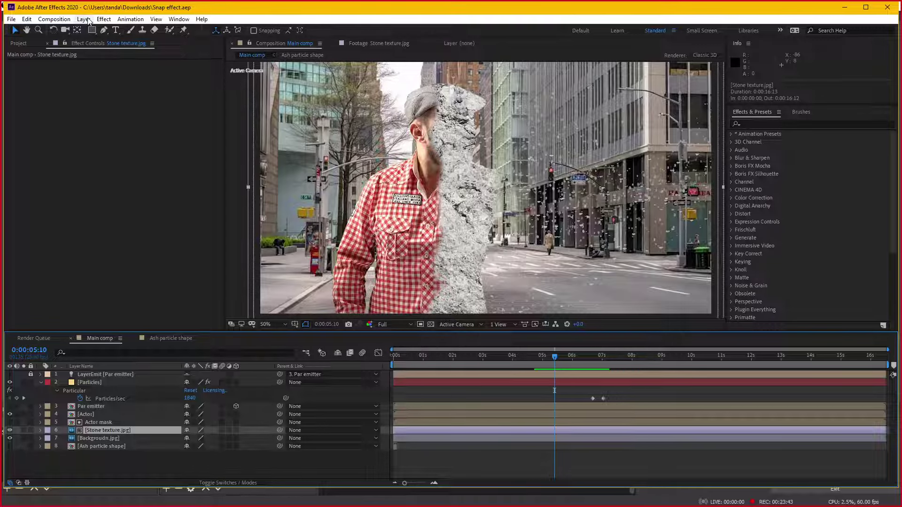
click(108, 423)
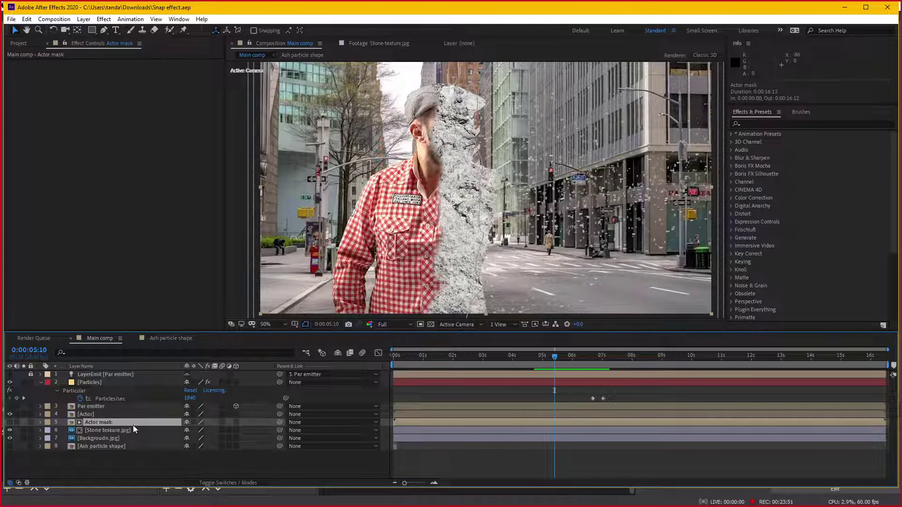
click(85, 19)
click(109, 326)
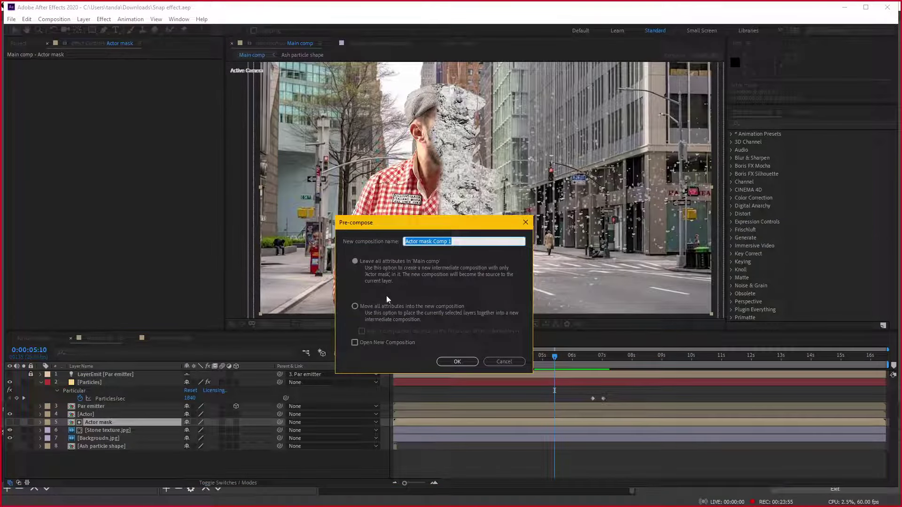
click(355, 307)
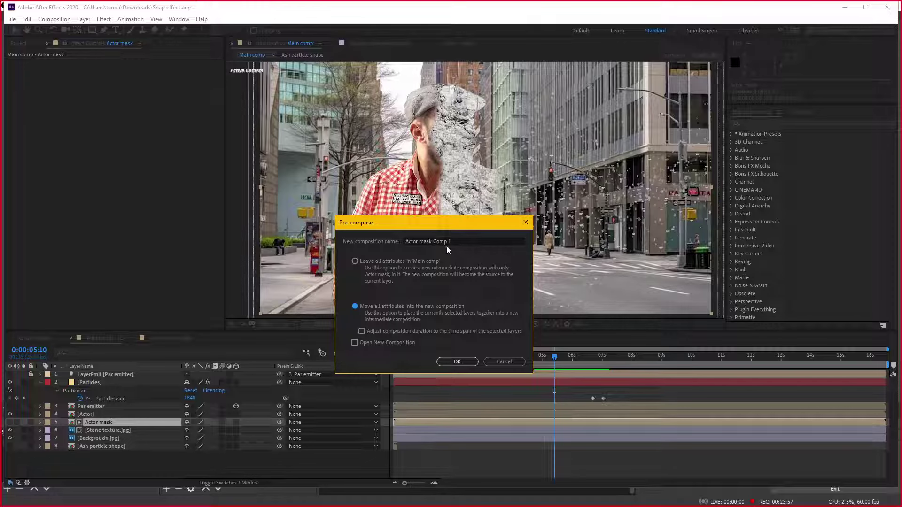
click(457, 360)
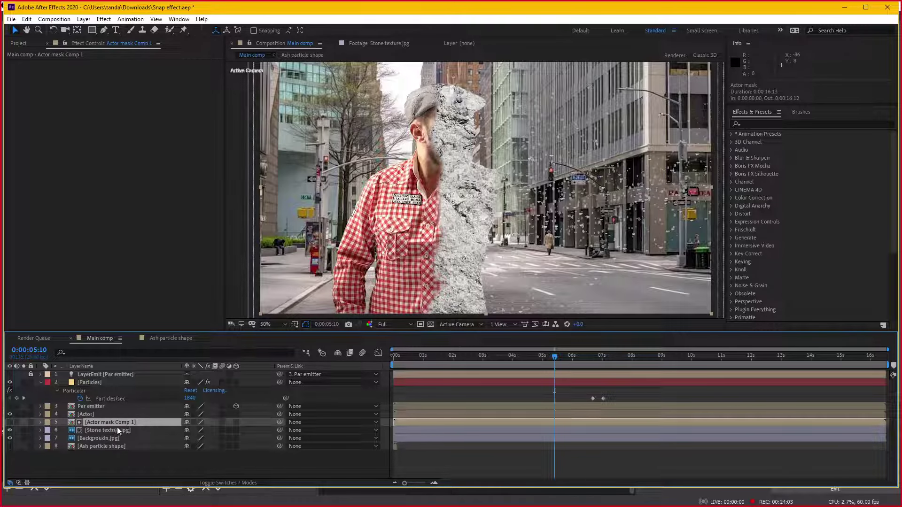
Inside Actor mask Comp 1, create a Noise solid and place it below Actor mask.
double_click(117, 422)
click(489, 355)
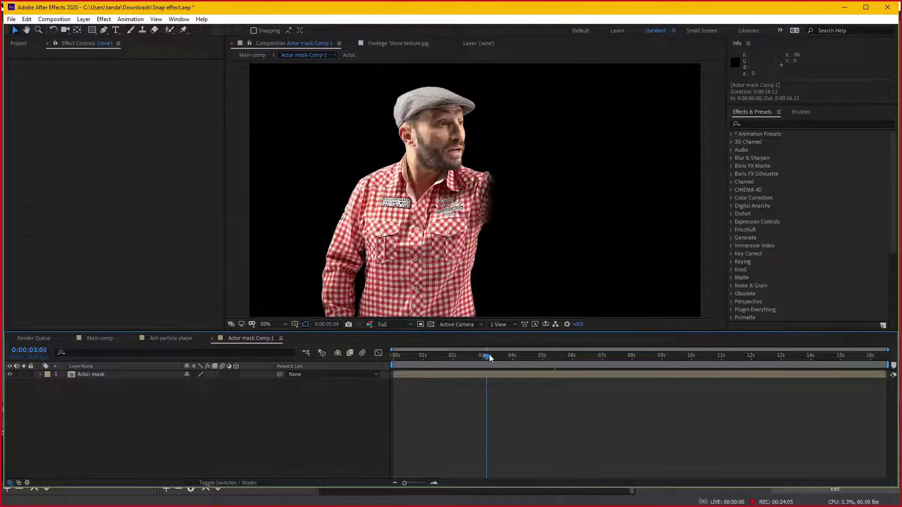
drag(489, 355, 549, 349)
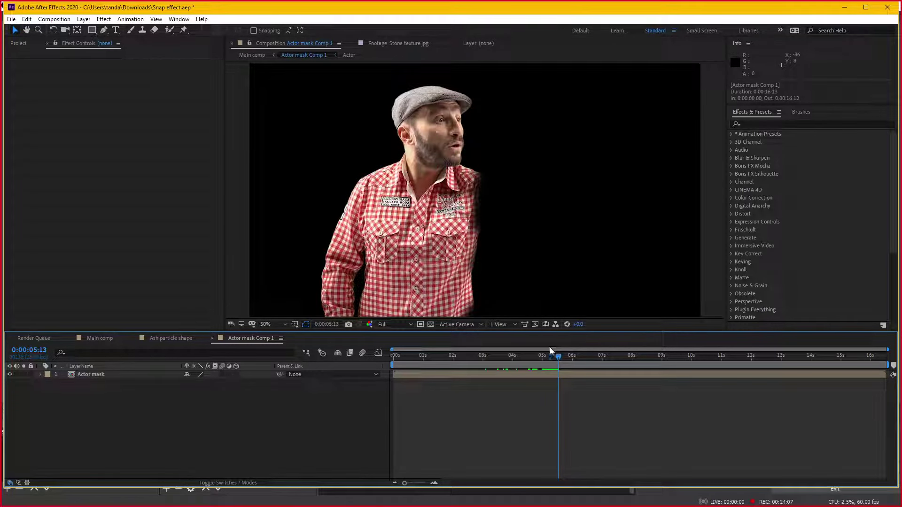
click(96, 374)
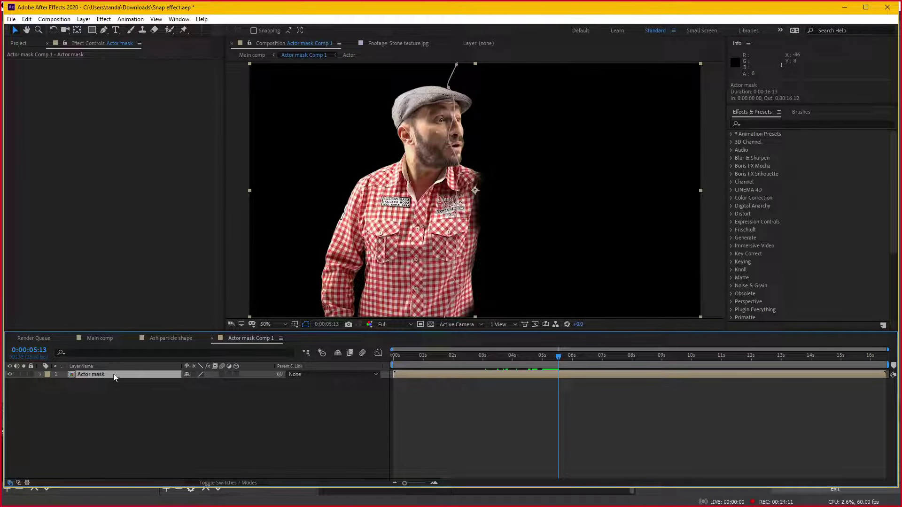
key(ctrl+y)
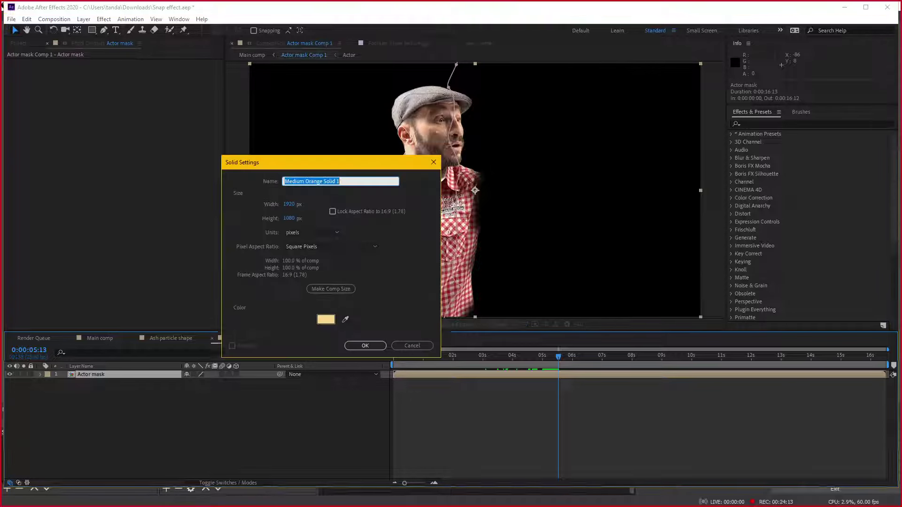
text(Noise)
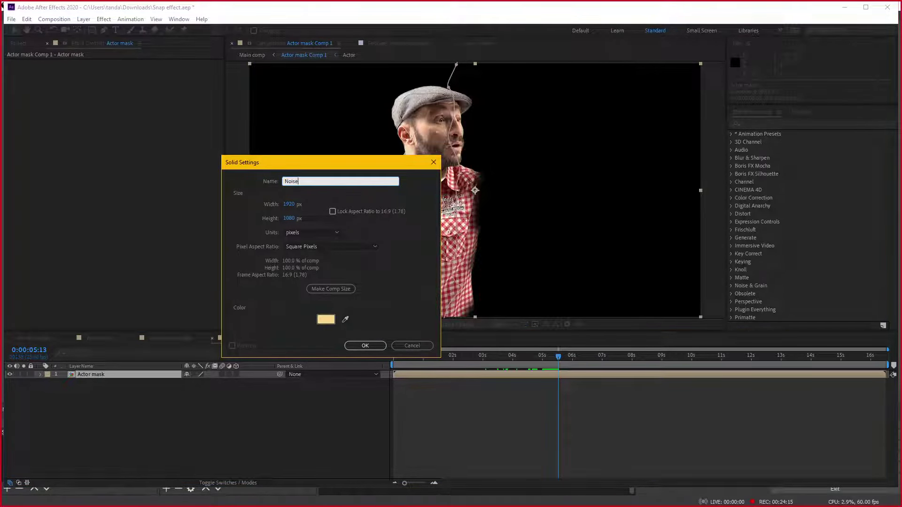
key(Return)
drag(117, 376, 127, 386)
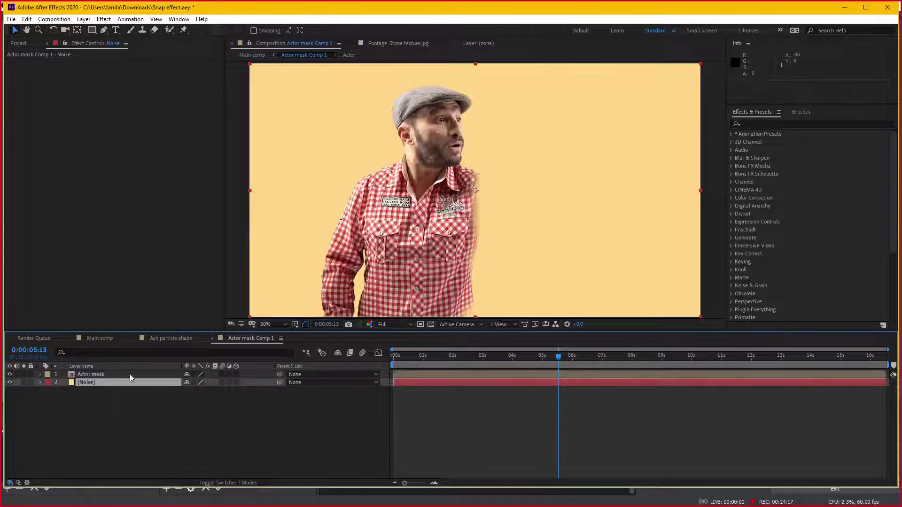
Apply Fractal Noise to the Noise solid and hide the Actor mask layer.
click(104, 19)
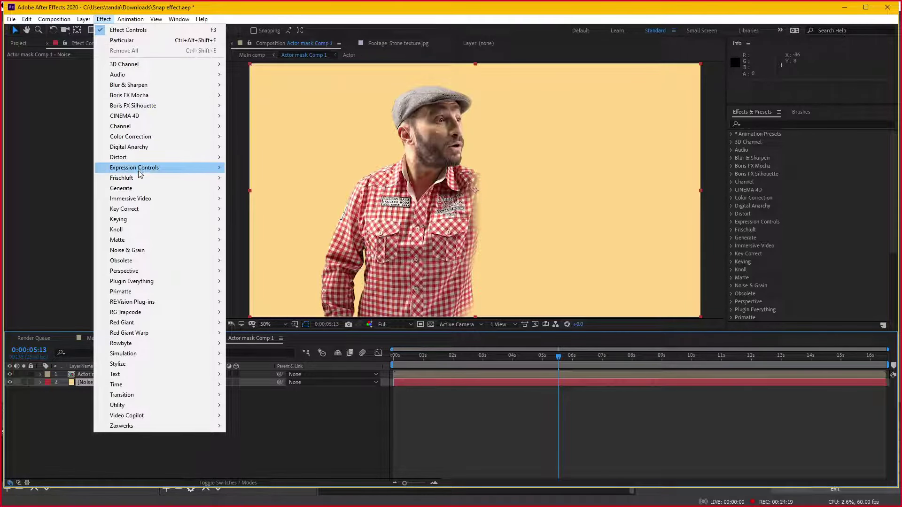
mouse_move(145, 188)
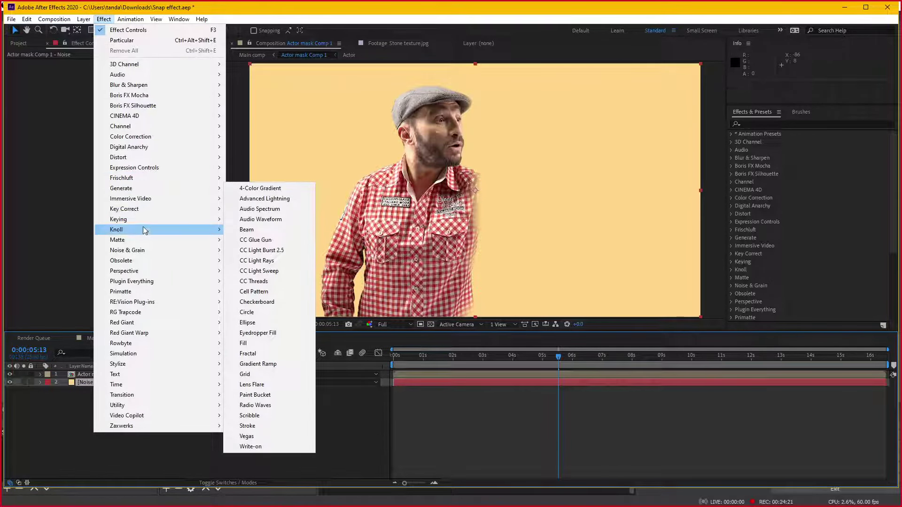
mouse_move(159, 250)
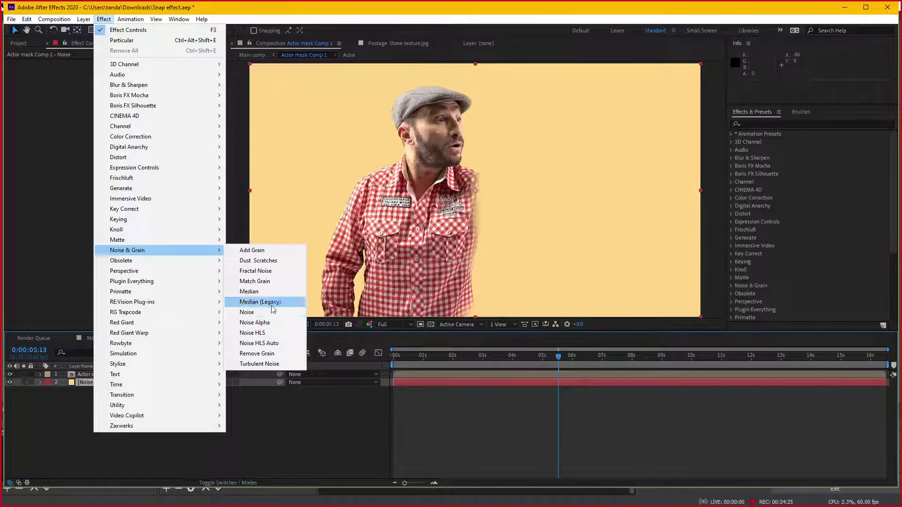
click(268, 272)
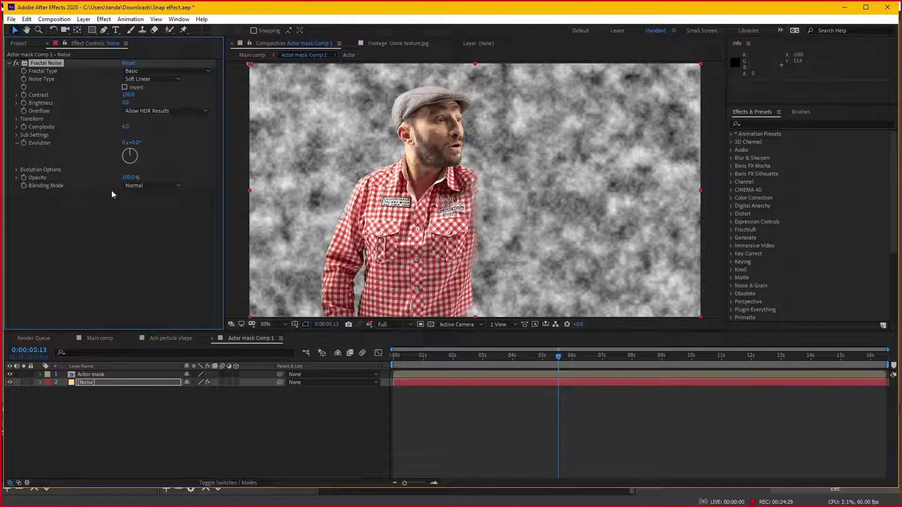
click(10, 375)
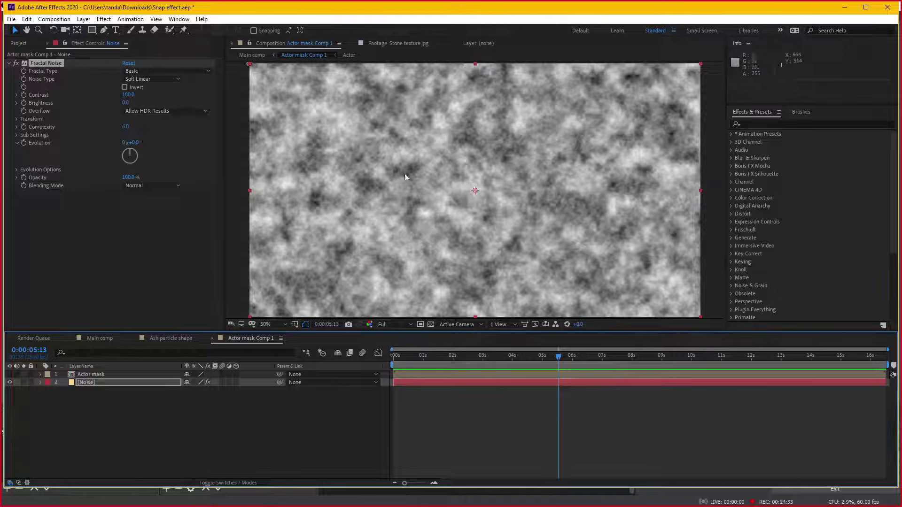
Set the Fractal Noise Contrast to 200 and Transform Scale to 39.
drag(462, 355, 495, 355)
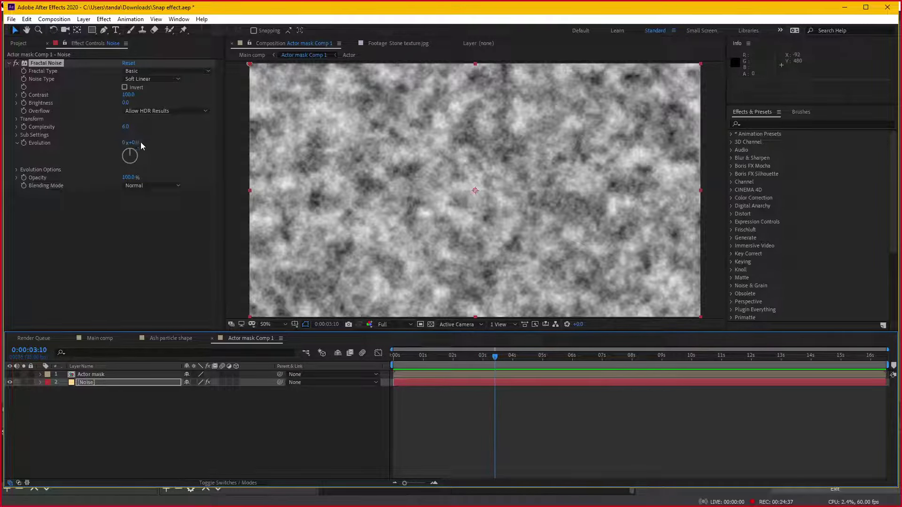
drag(139, 143, 264, 140)
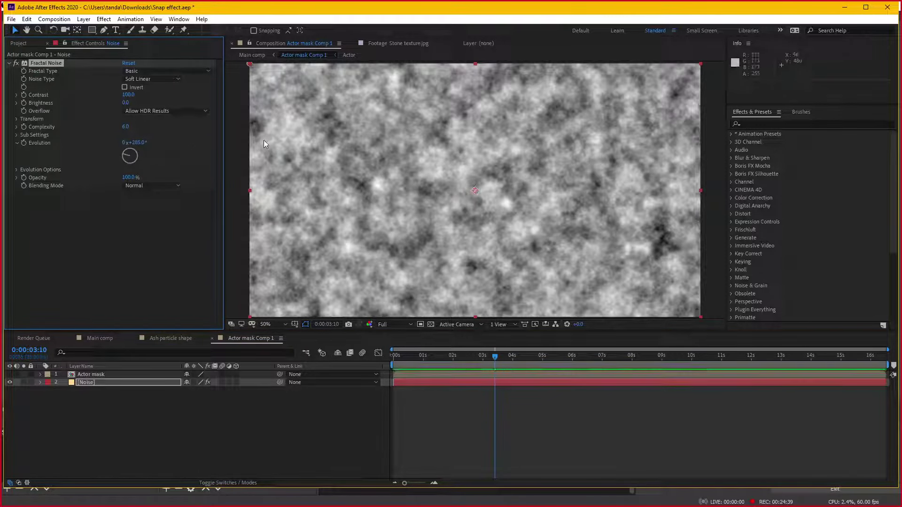
key(ctrl+z)
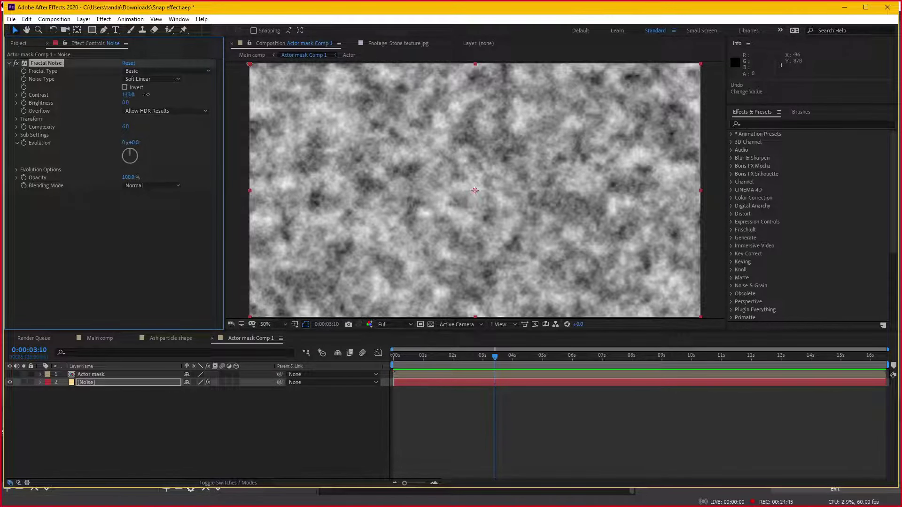
drag(146, 94, 165, 99)
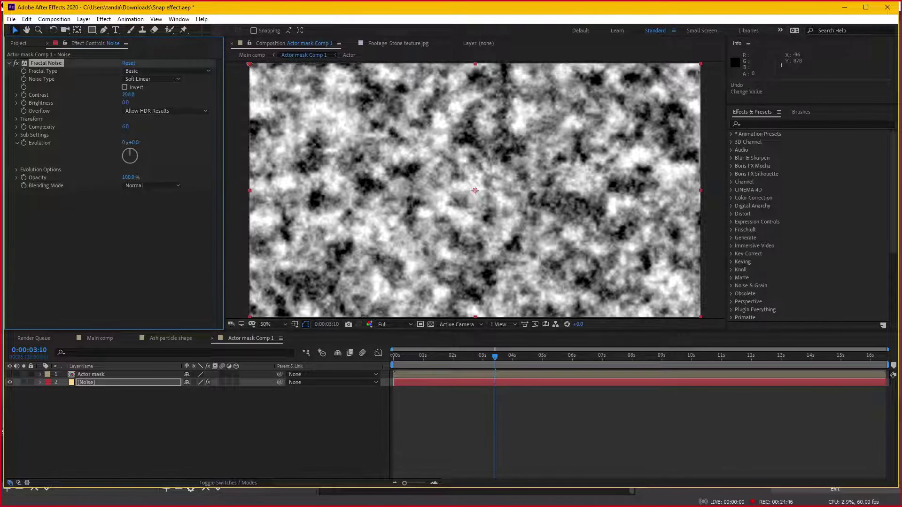
click(17, 119)
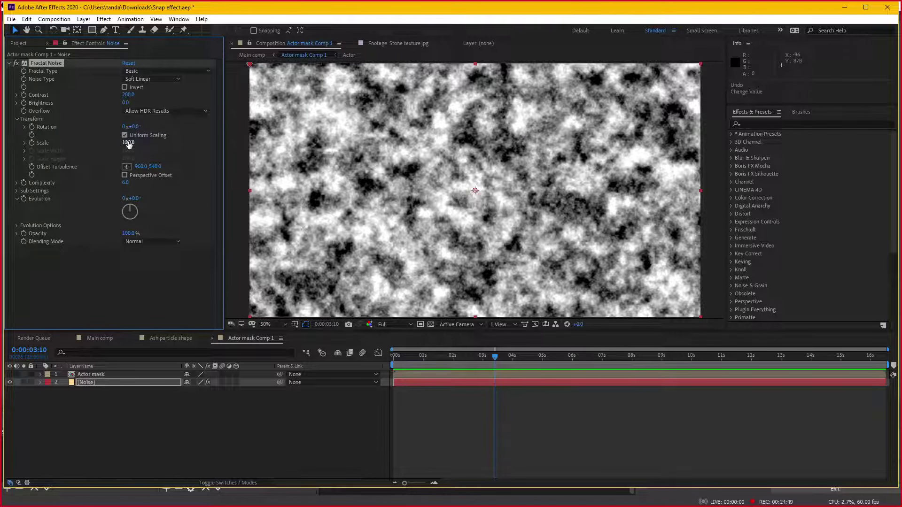
click(24, 143)
drag(66, 156, 44, 156)
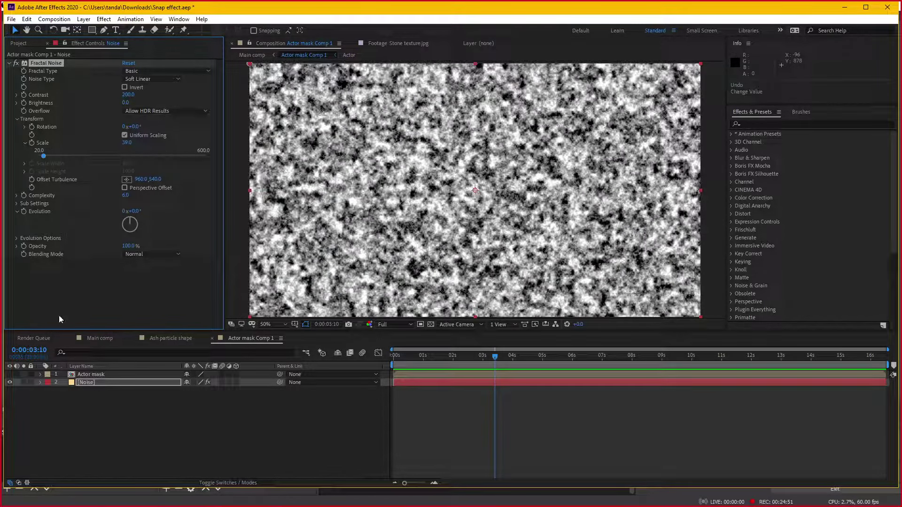
click(87, 380)
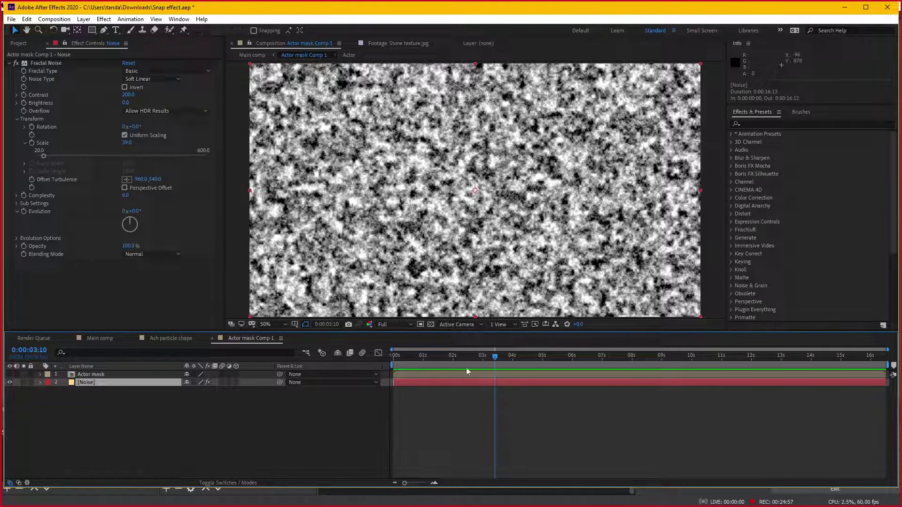
Keyframe Fractal Noise Evolution from 0:00 to a new value at the composition end.
drag(495, 357, 394, 356)
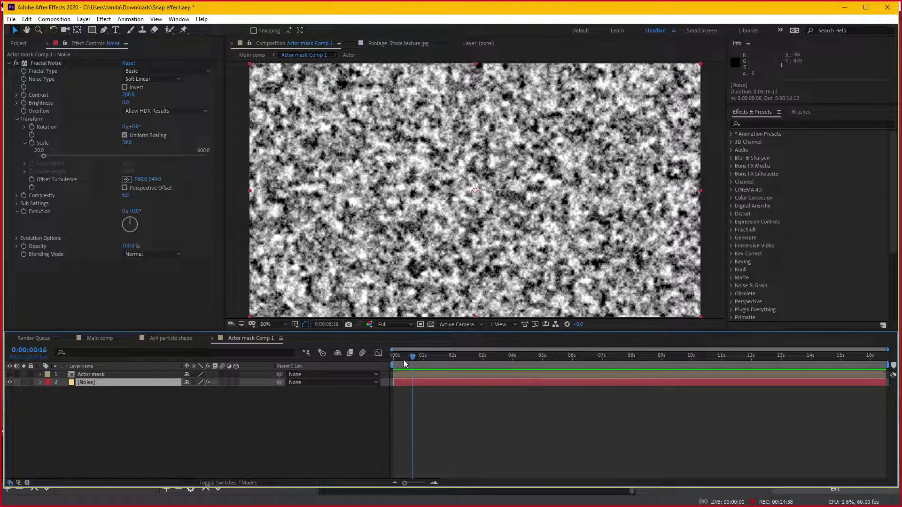
click(24, 212)
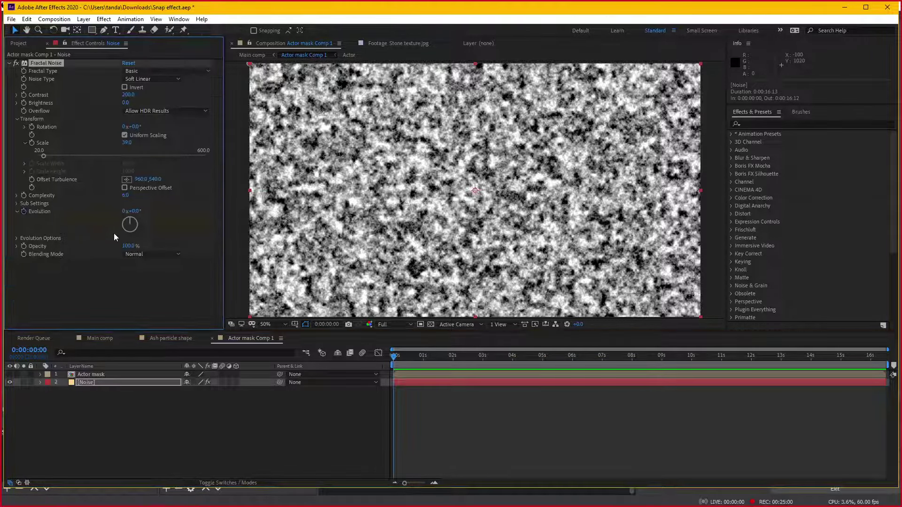
click(156, 382)
key(u)
drag(824, 355, 837, 357)
key(End)
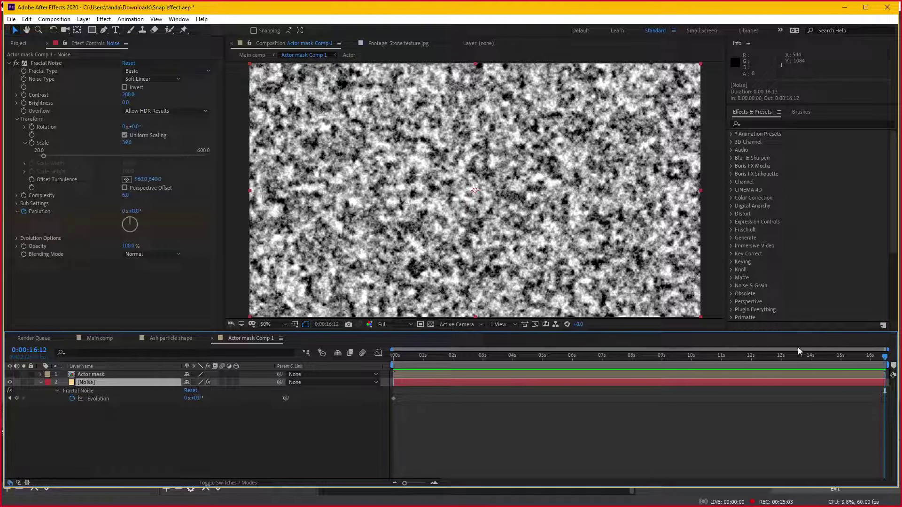
click(202, 422)
Preview the animated noise, then show the mode and track matte columns.
key(space)
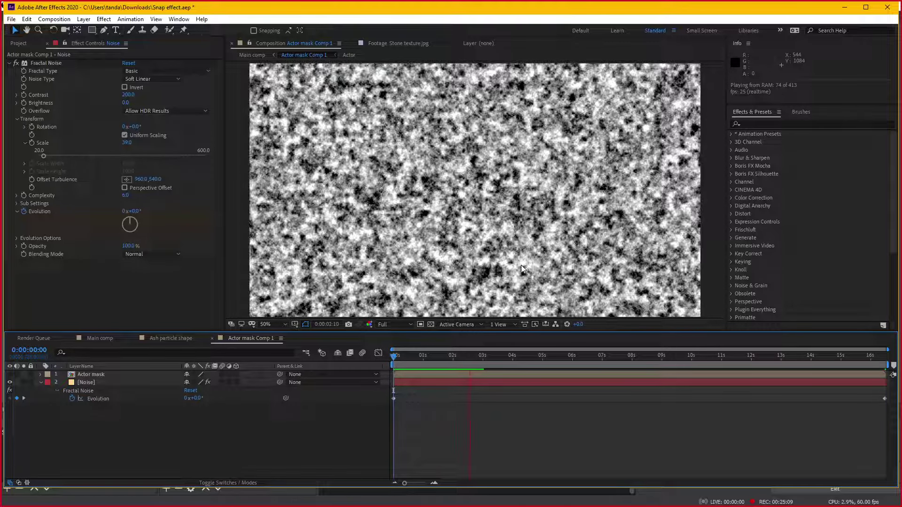
scroll(521, 265, up, 2)
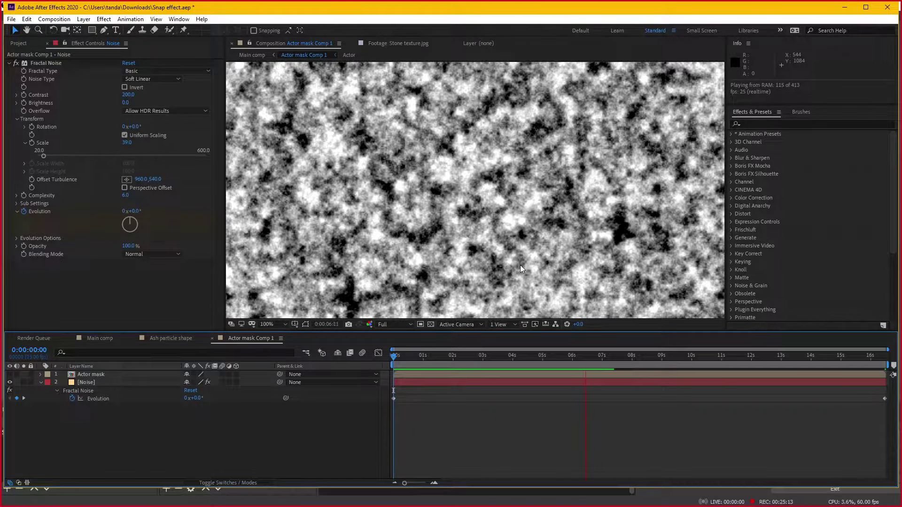
key(space)
scroll(519, 265, down, 2)
click(95, 385)
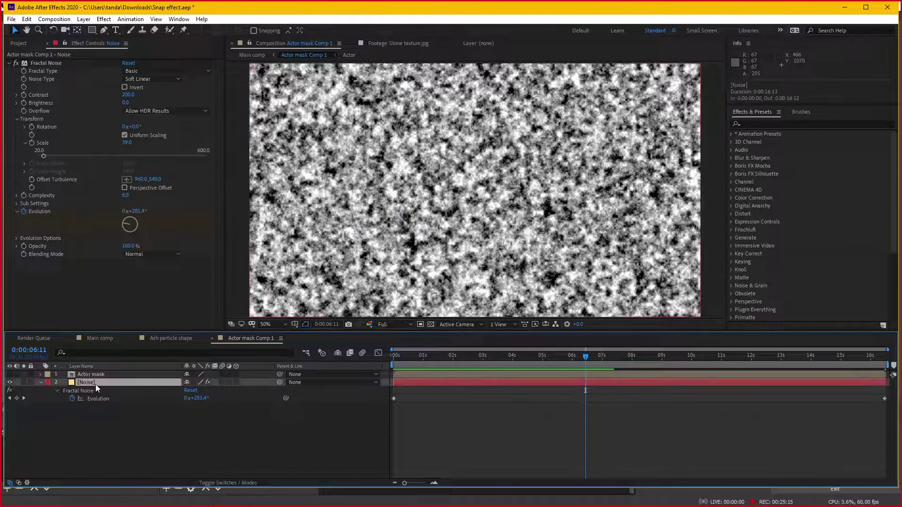
key(F4)
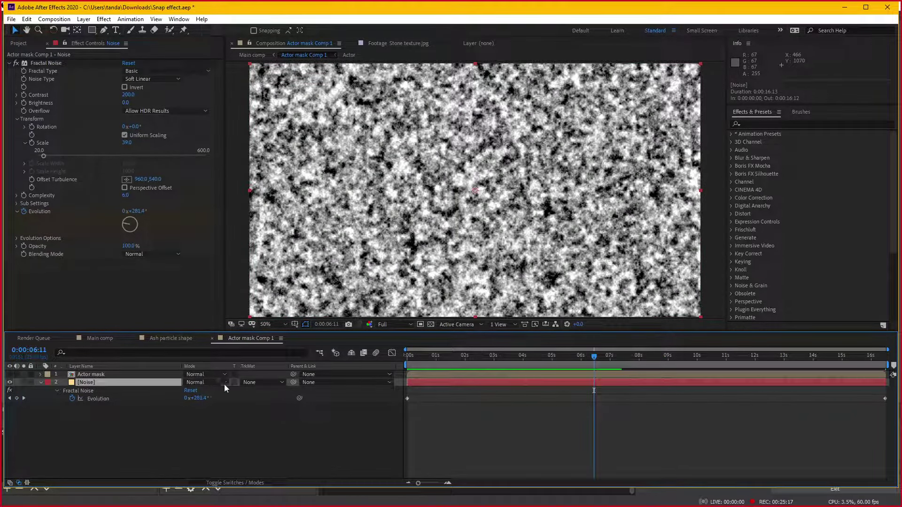
Set the Noise layer's track matte to Alpha Matte "Actor mask" and scrub to check it.
click(257, 383)
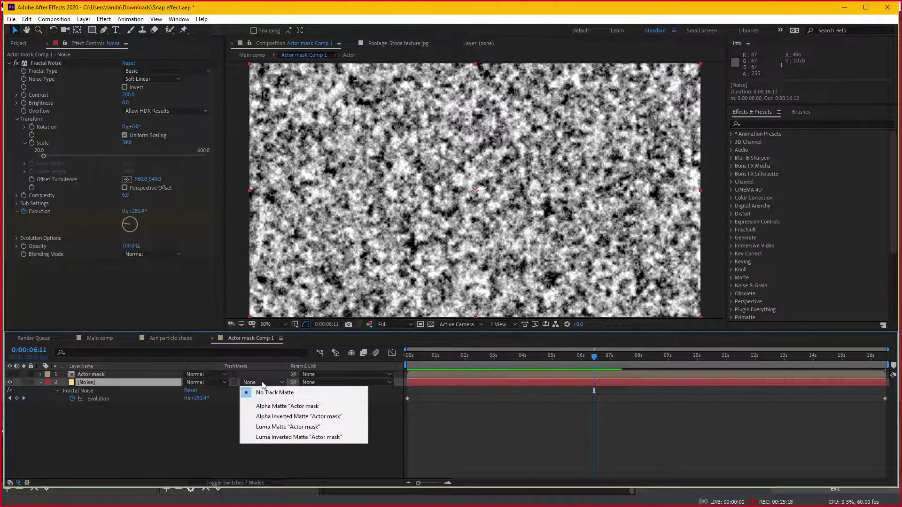
click(276, 407)
mouse_move(499, 356)
mouse_down()
mouse_move(463, 360)
mouse_move(545, 349)
mouse_move(585, 361)
mouse_up()
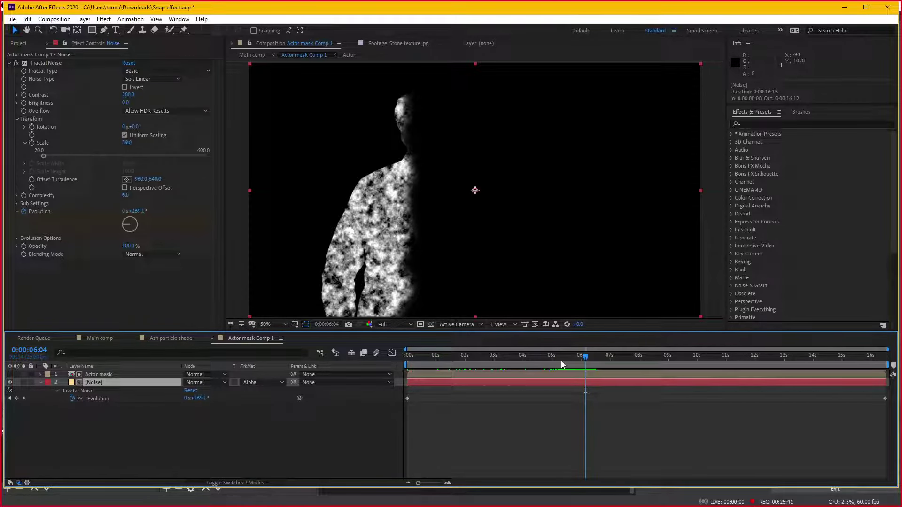
In Main comp, switch Stone texture.jpg's track matte from Alpha Matte to Luma Matte.
drag(563, 365, 571, 362)
click(98, 338)
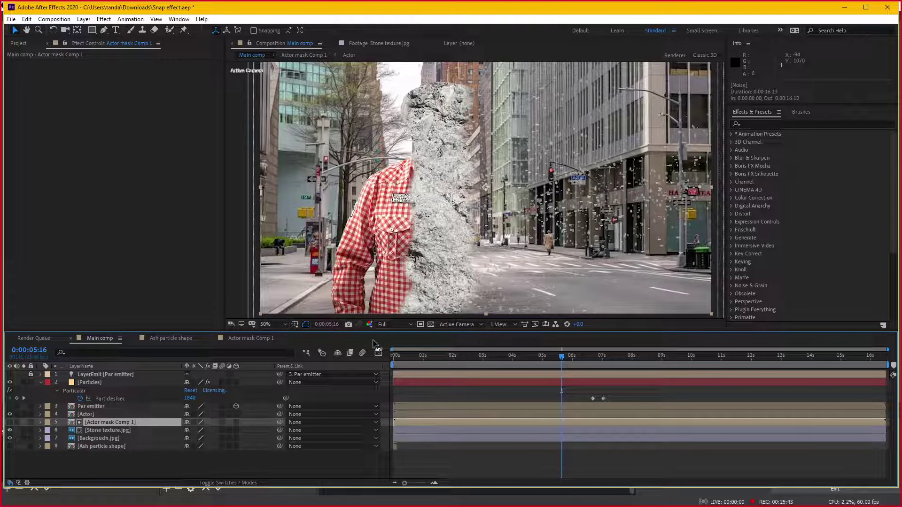
click(94, 431)
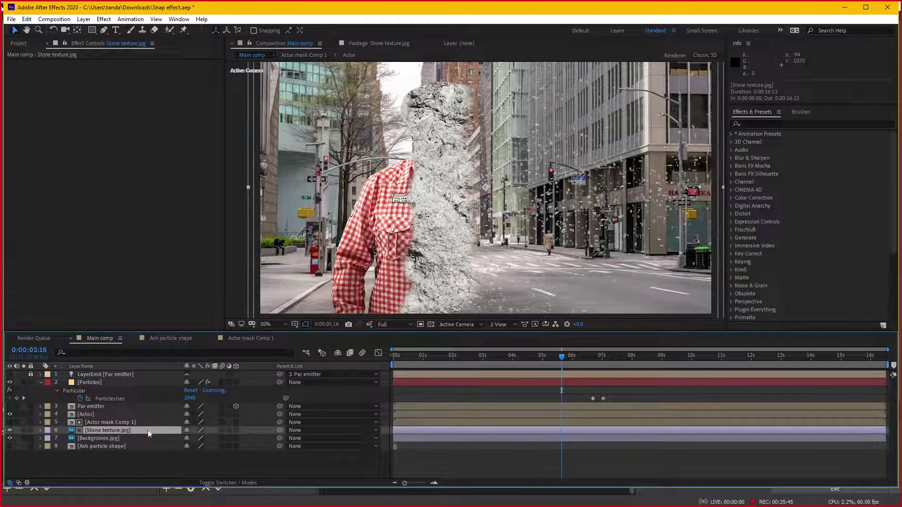
key(F4)
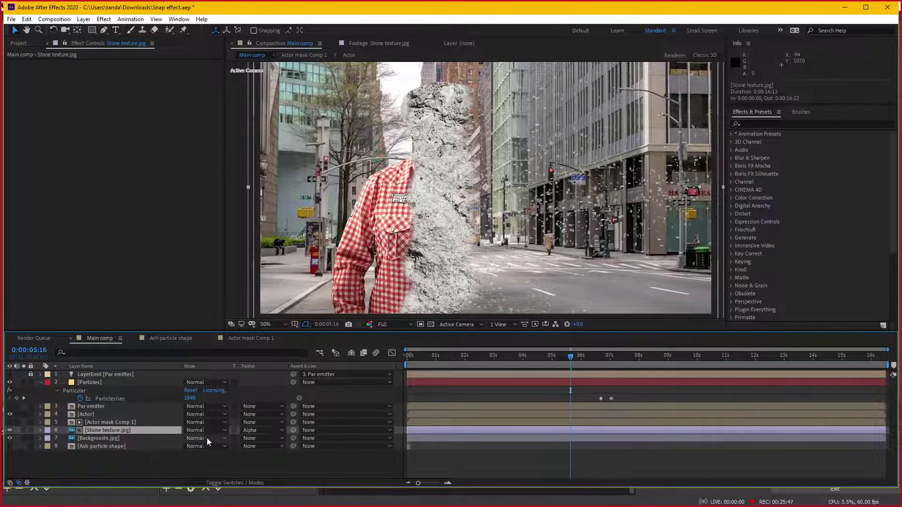
click(239, 430)
click(271, 473)
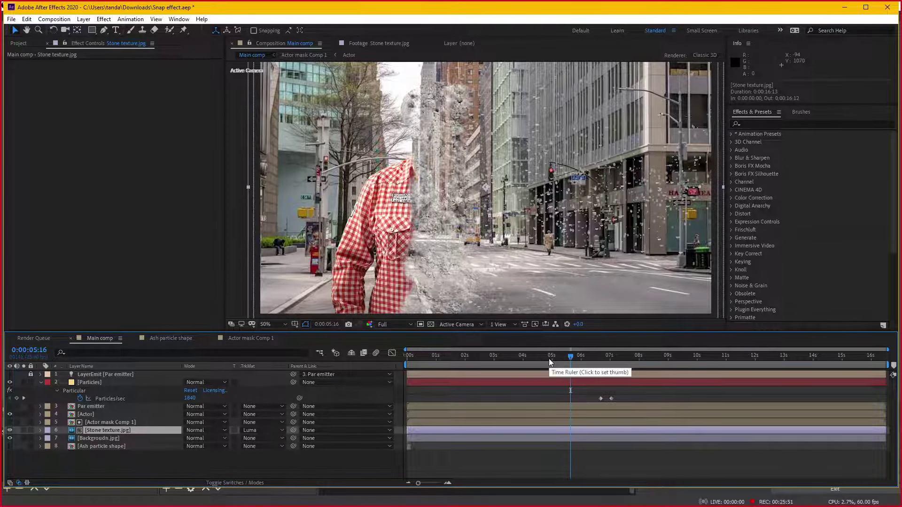
Preview the crumbling dissolve from 3:16 and 4:02, ending around 5:03.
drag(563, 360, 566, 359)
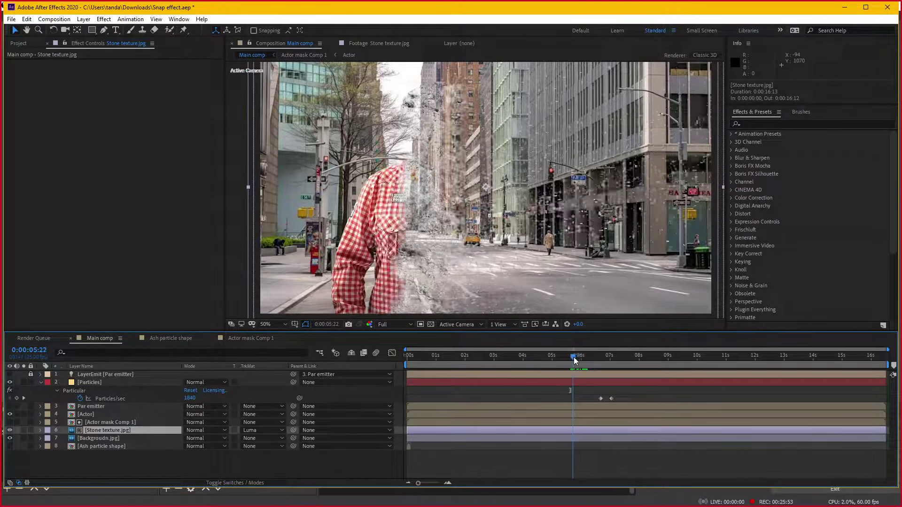
key(space)
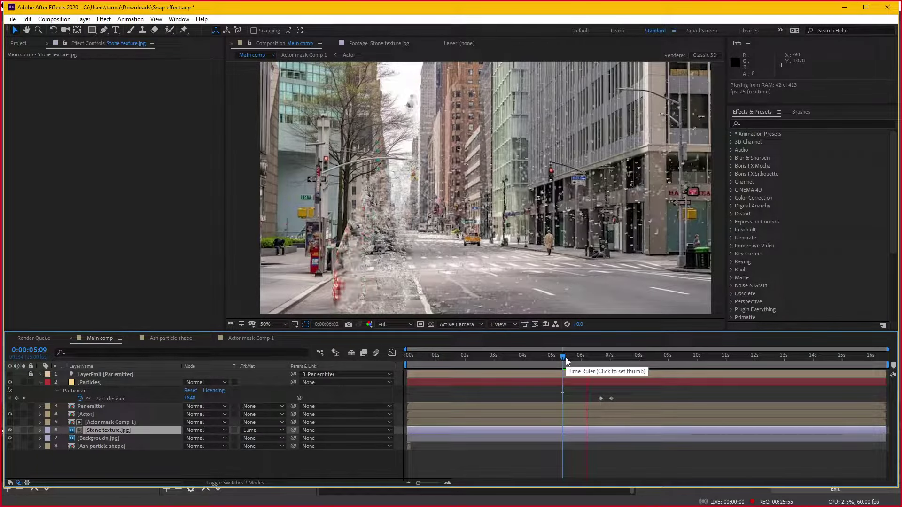
drag(566, 358, 513, 365)
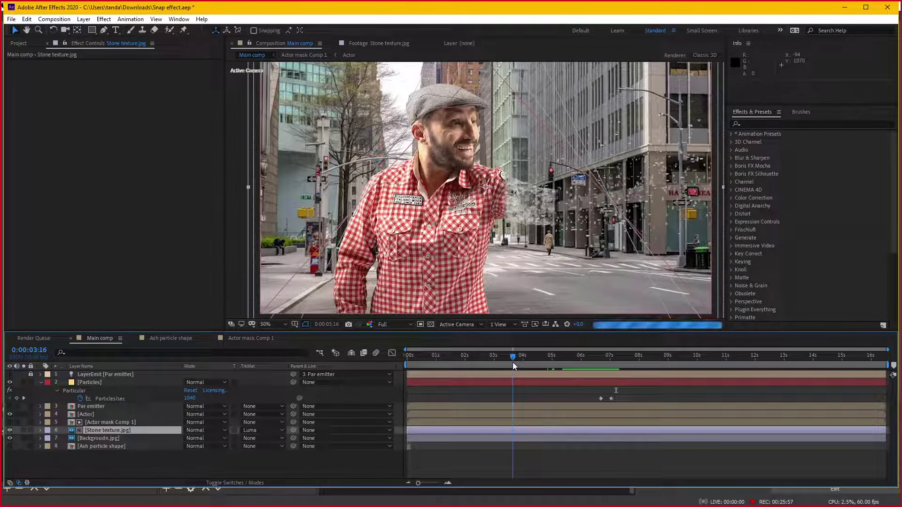
key(space)
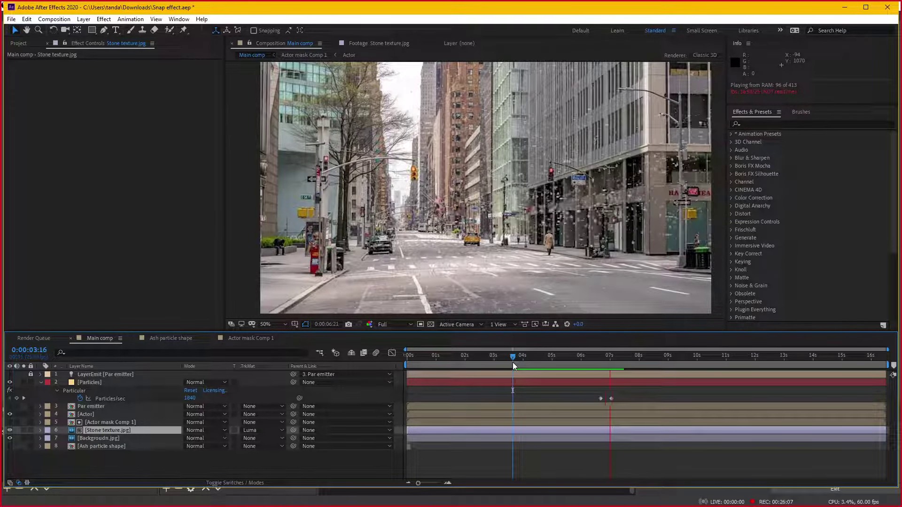
key(space)
click(525, 360)
key(space)
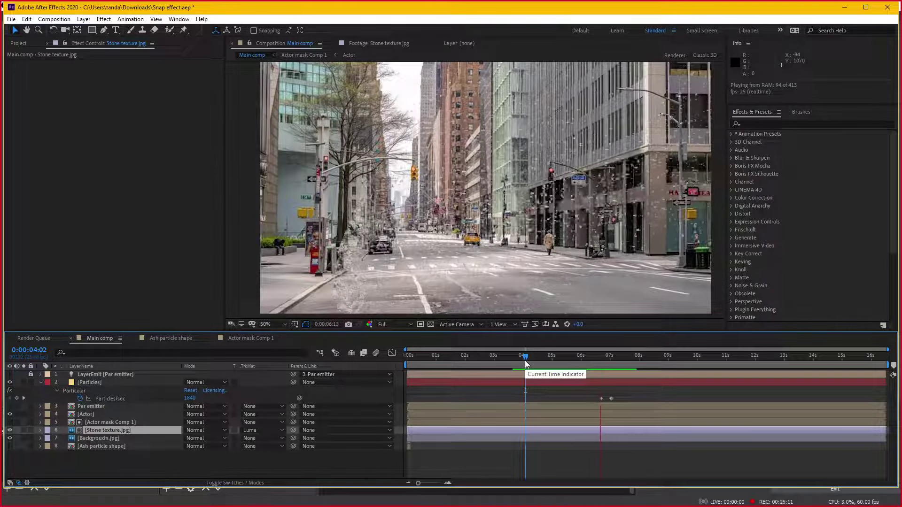
key(space)
drag(531, 362, 562, 348)
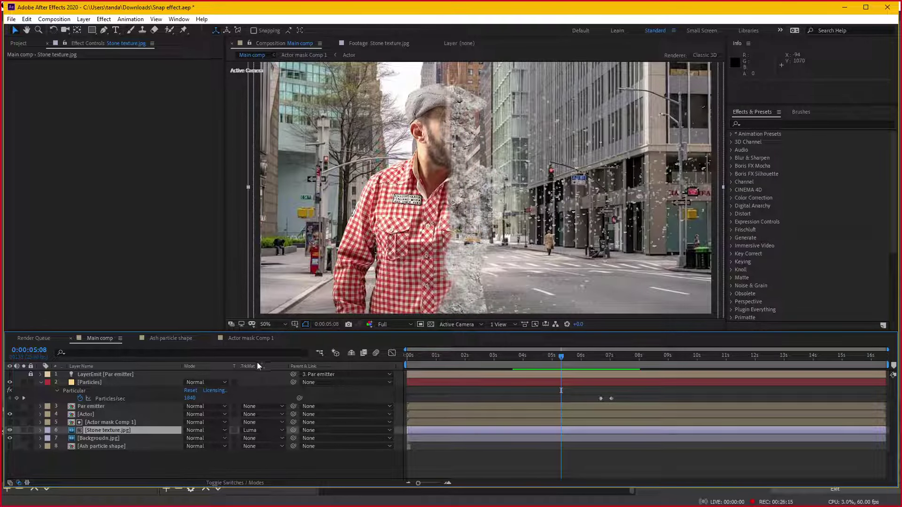
Raise the Noise layer's Fractal Noise Contrast from 200 to 220 in Actor mask Comp 1.
click(224, 340)
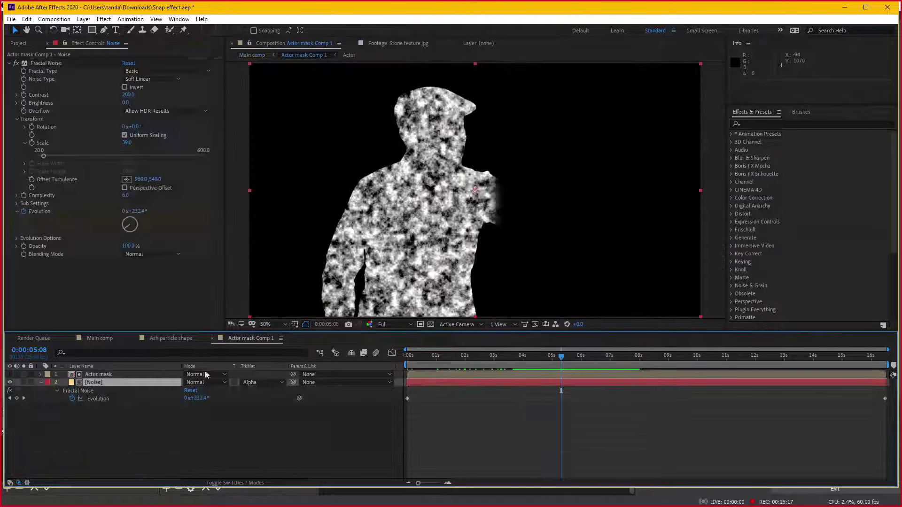
click(108, 384)
drag(128, 95, 160, 93)
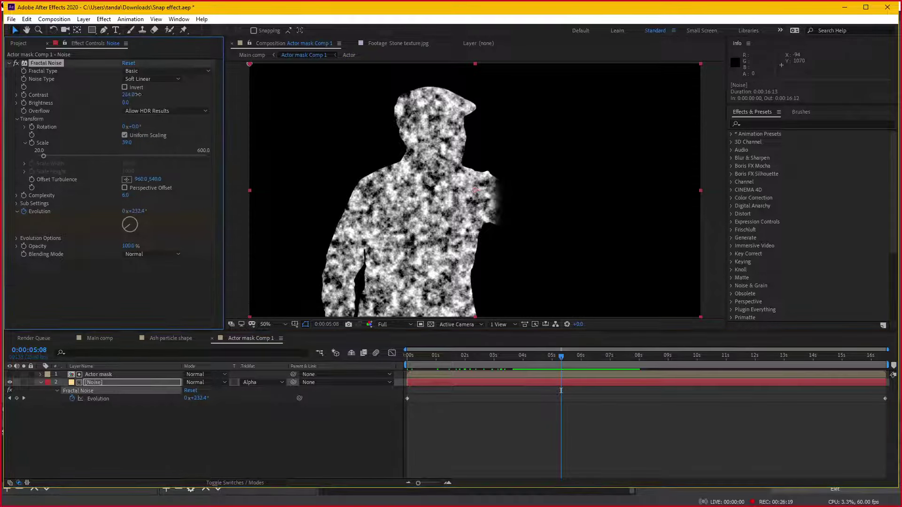
Back in Main comp, preview the dissolve from 5:03 and 4:20, stopping near 5:19.
click(111, 337)
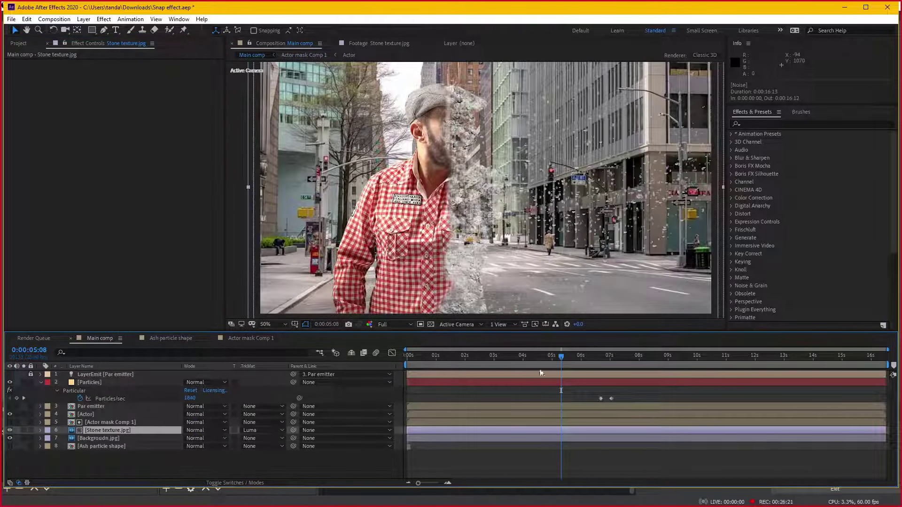
click(555, 356)
key(space)
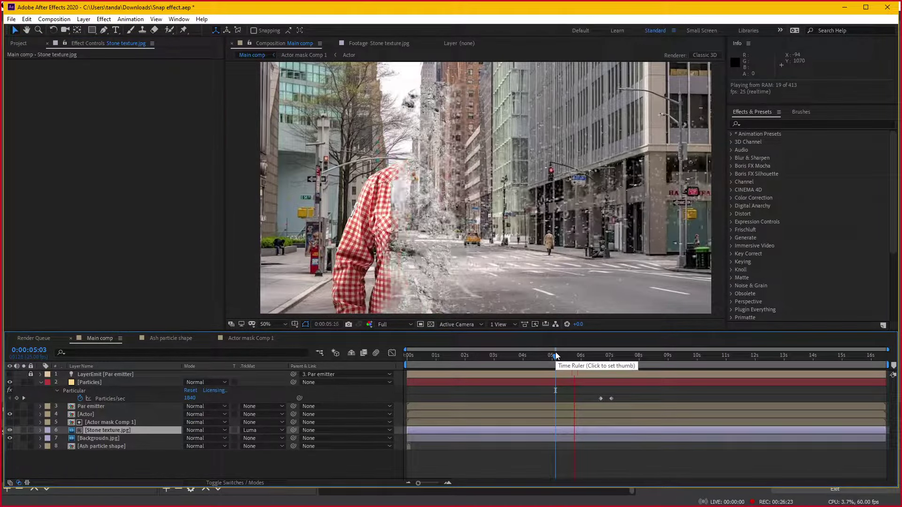
key(space)
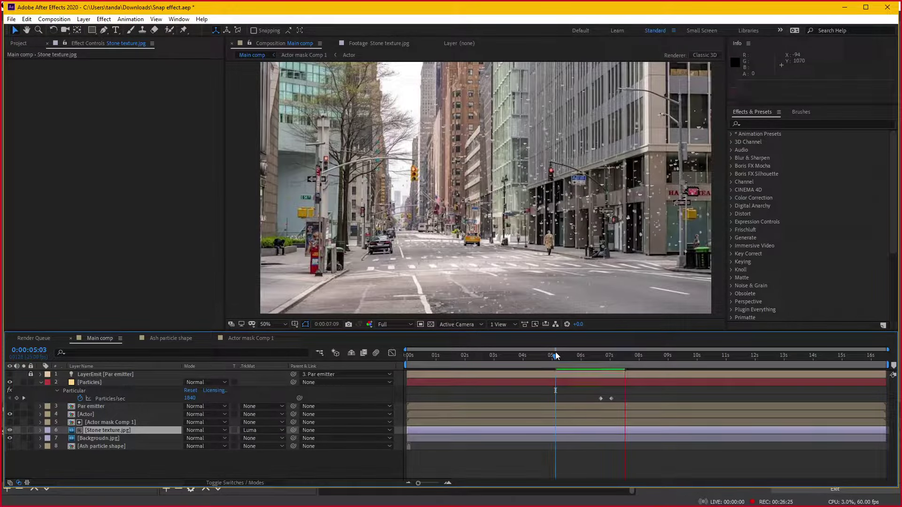
click(546, 355)
key(space)
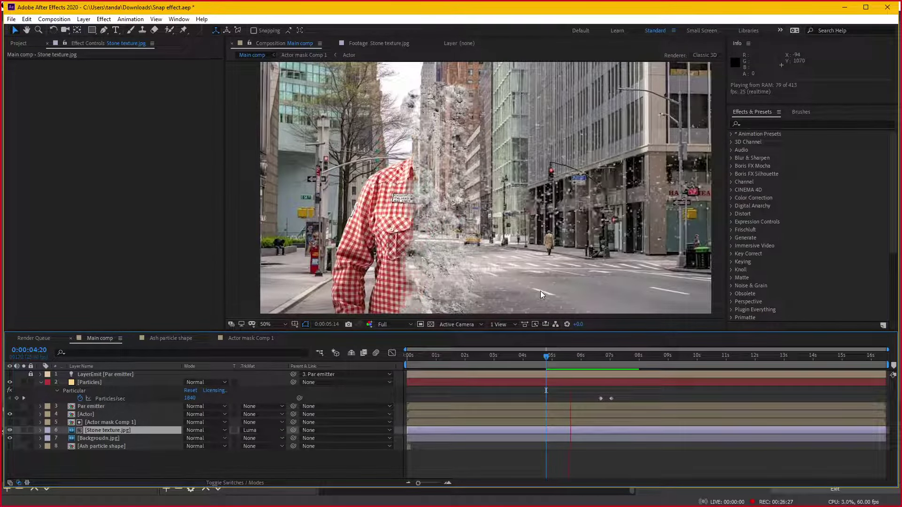
drag(557, 355, 577, 359)
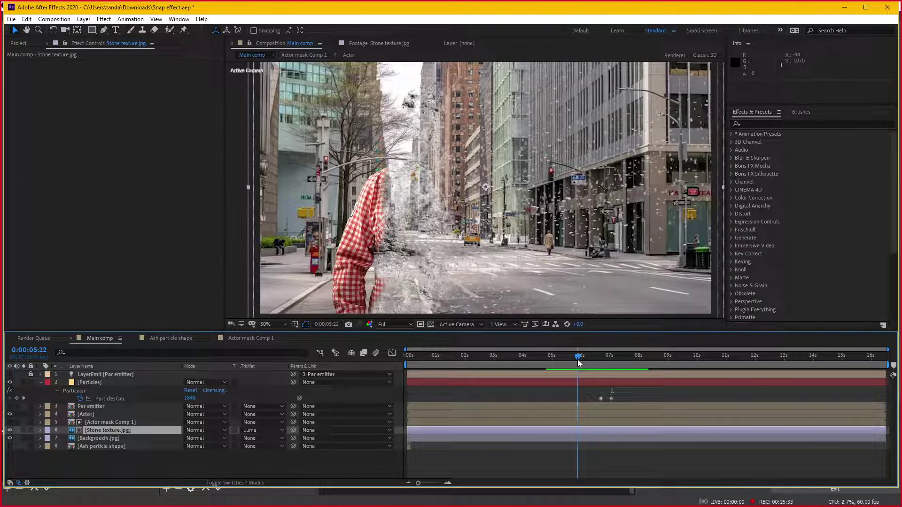
Increase the Actor layer's Mask 1 feather from 24 to 55 pixels.
click(102, 416)
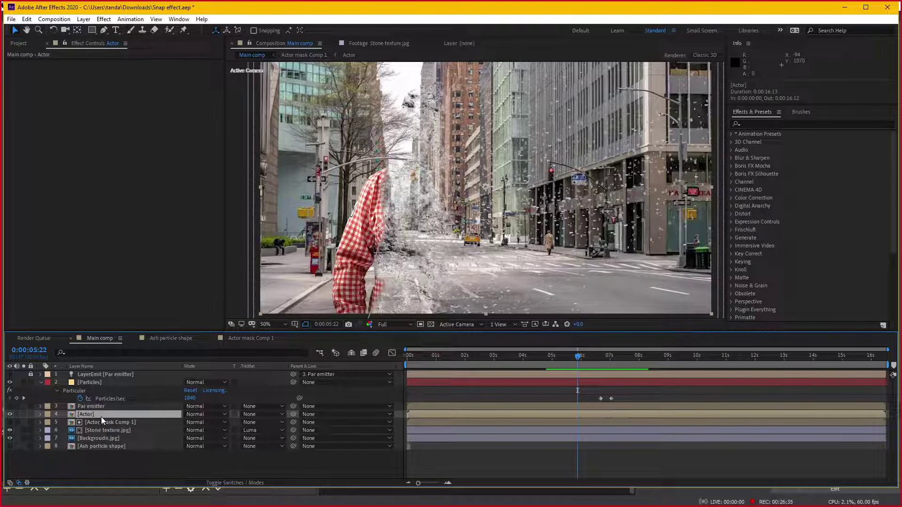
key(m)
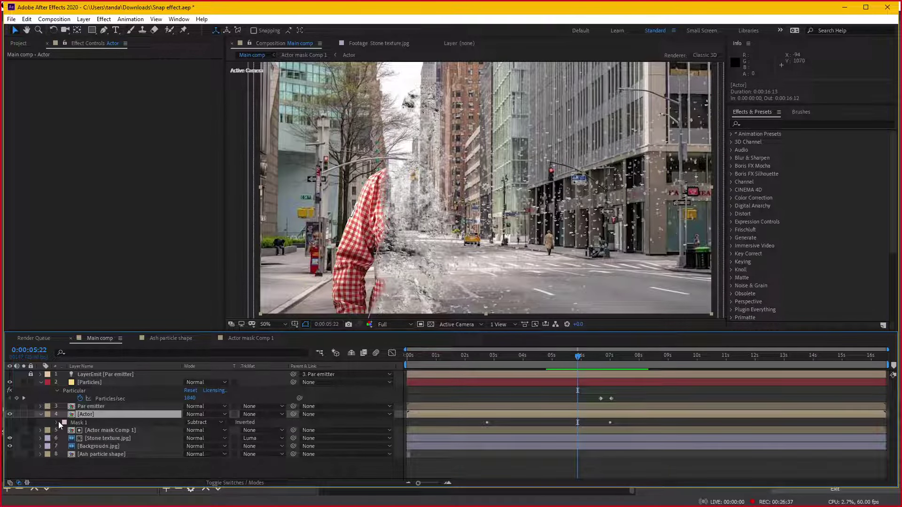
click(58, 422)
drag(207, 438, 221, 438)
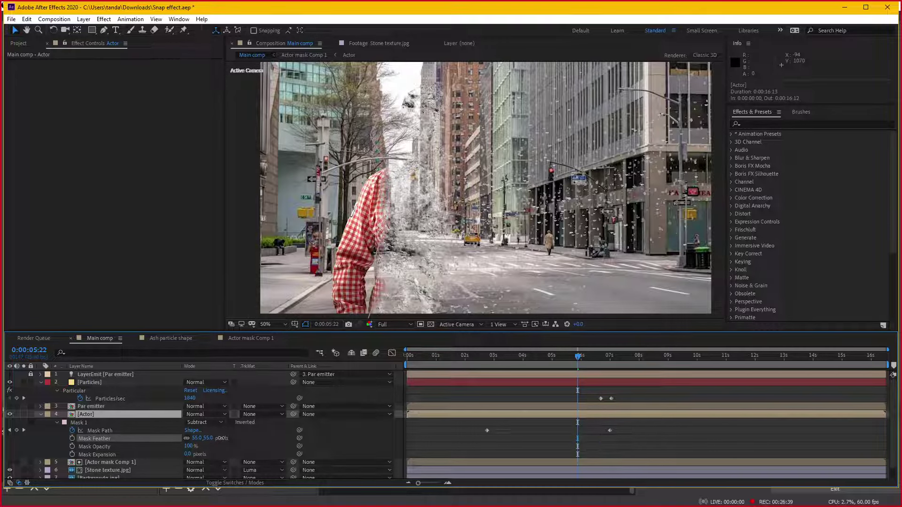
Raise the Actor mask layer's Mask Feather to 77 pixels, then return to Main comp's previous keyframe.
click(102, 407)
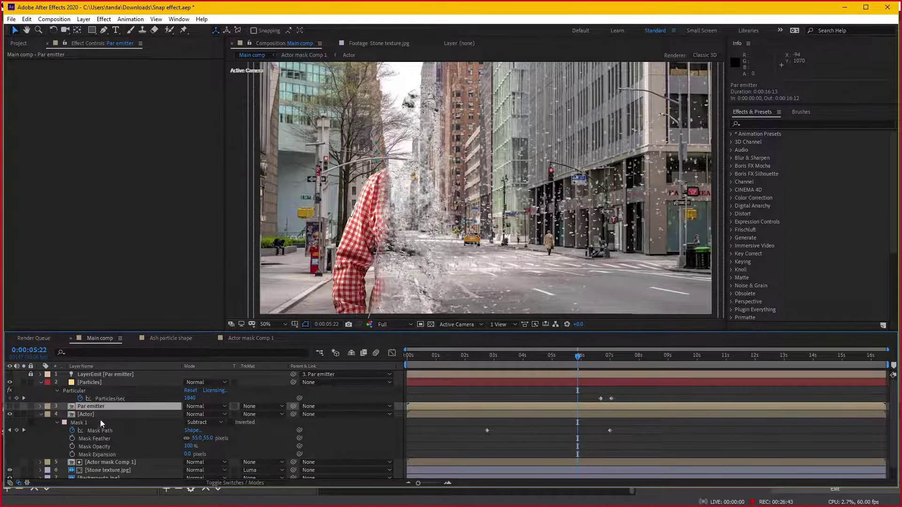
click(254, 341)
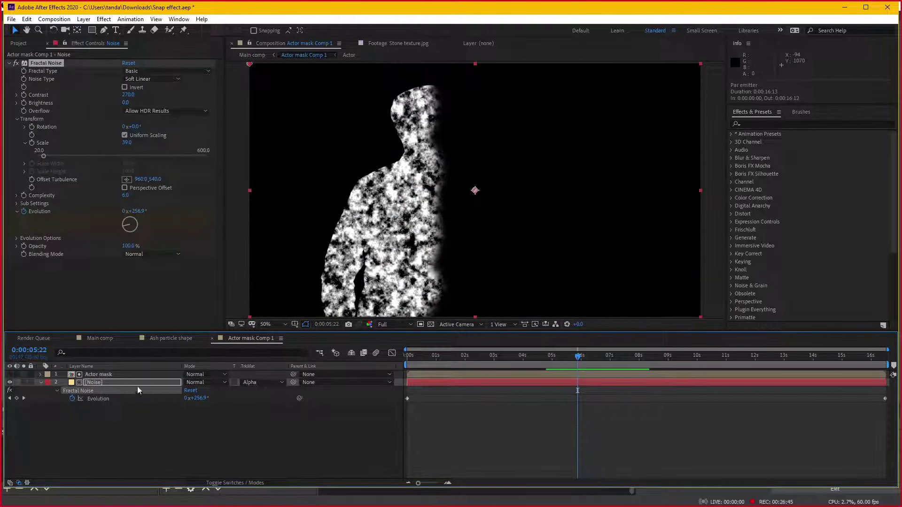
click(103, 376)
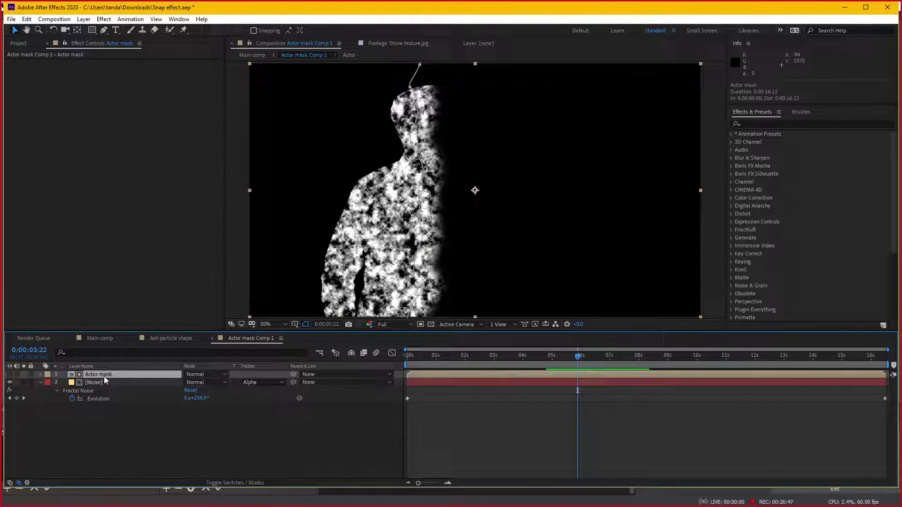
key(m)
click(58, 383)
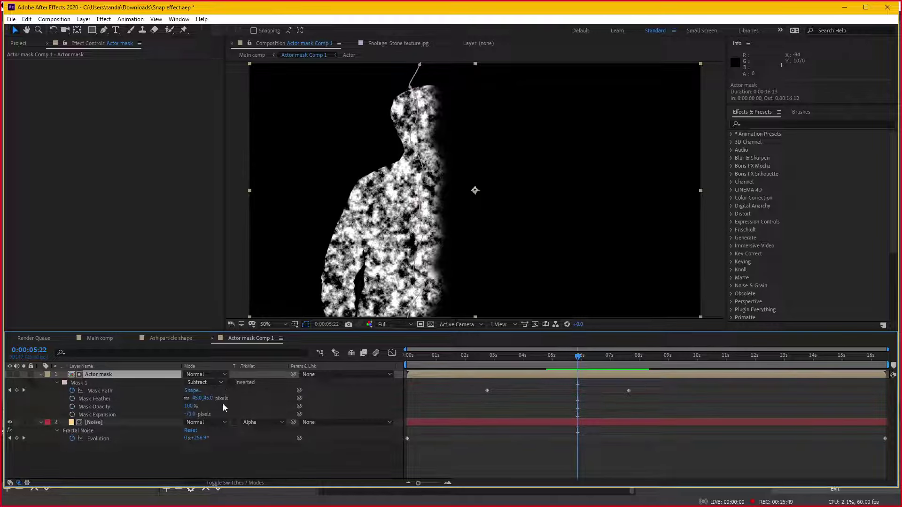
drag(205, 399, 218, 399)
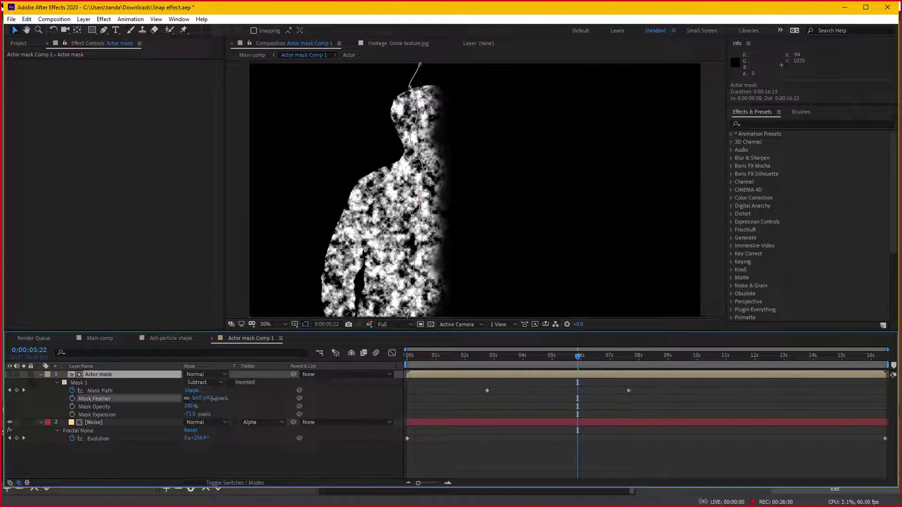
click(96, 339)
key(j)
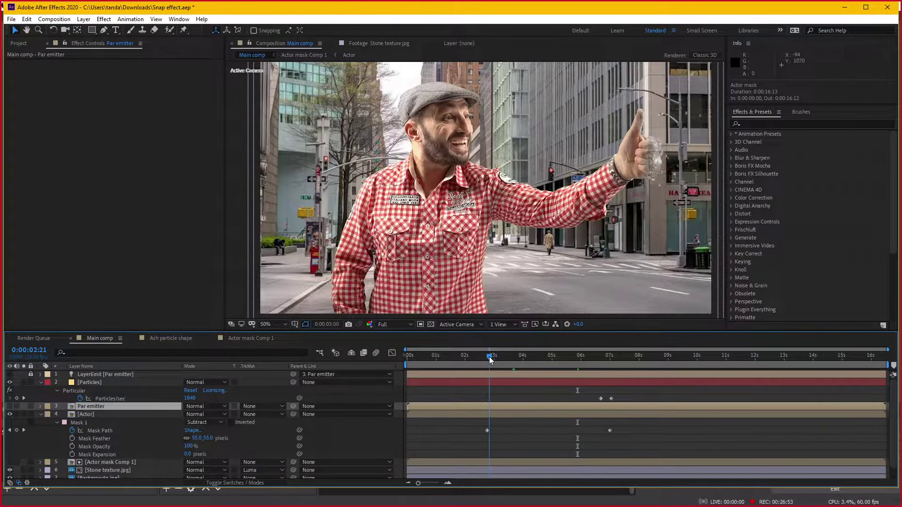
key(space)
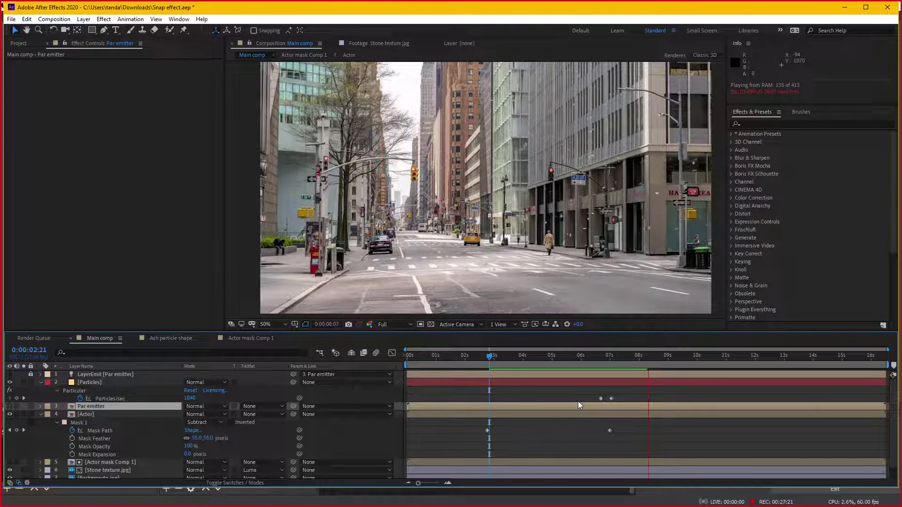
click(489, 359)
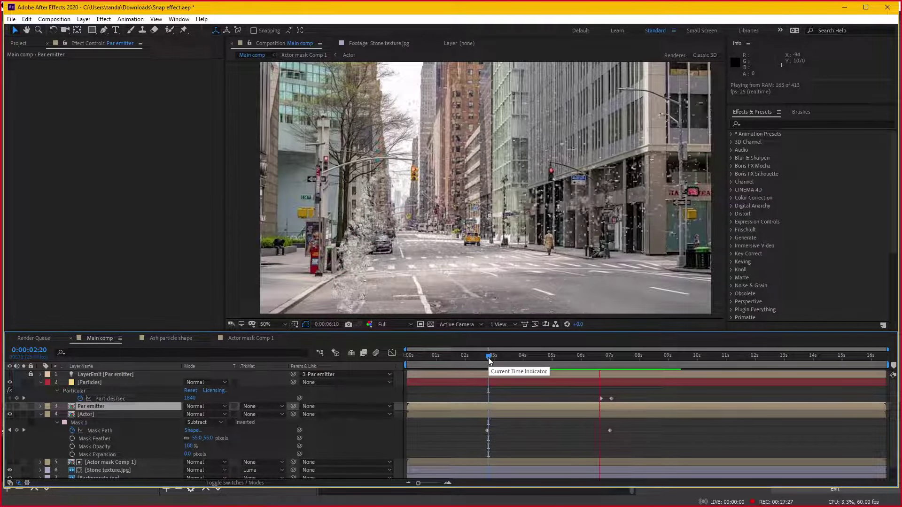
click(494, 360)
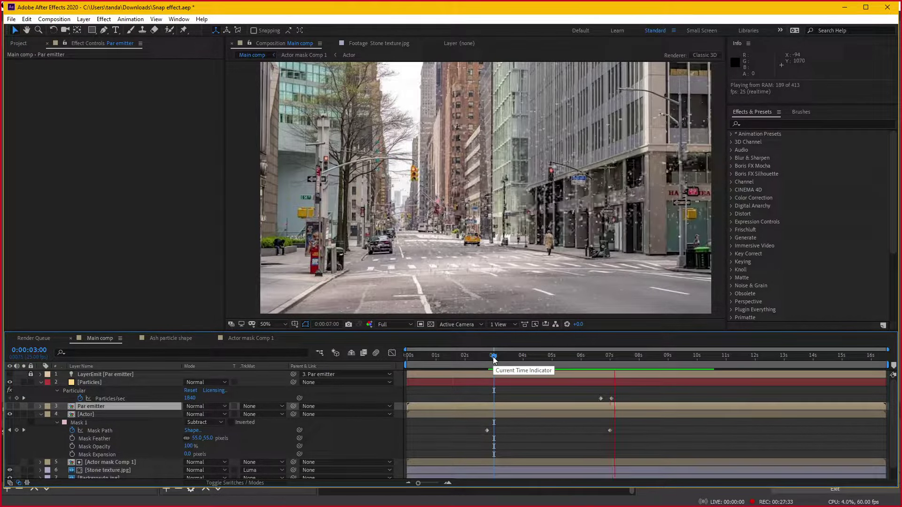
click(494, 359)
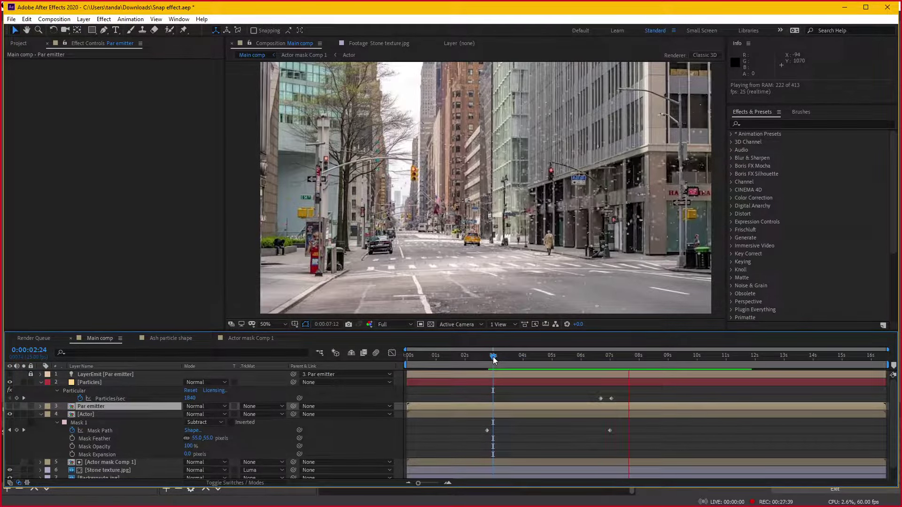
mouse_move(494, 359)
mouse_down()
mouse_move(567, 347)
mouse_move(555, 352)
mouse_up()
click(526, 397)
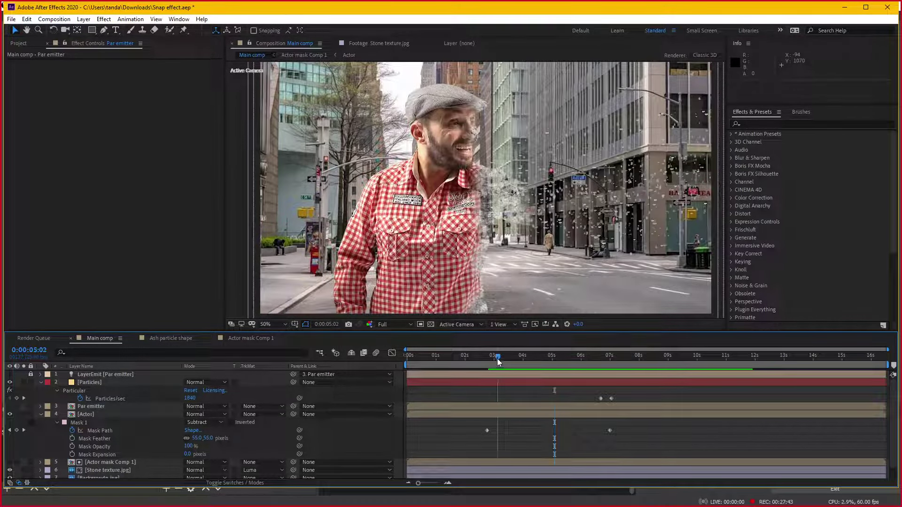
drag(498, 360, 525, 357)
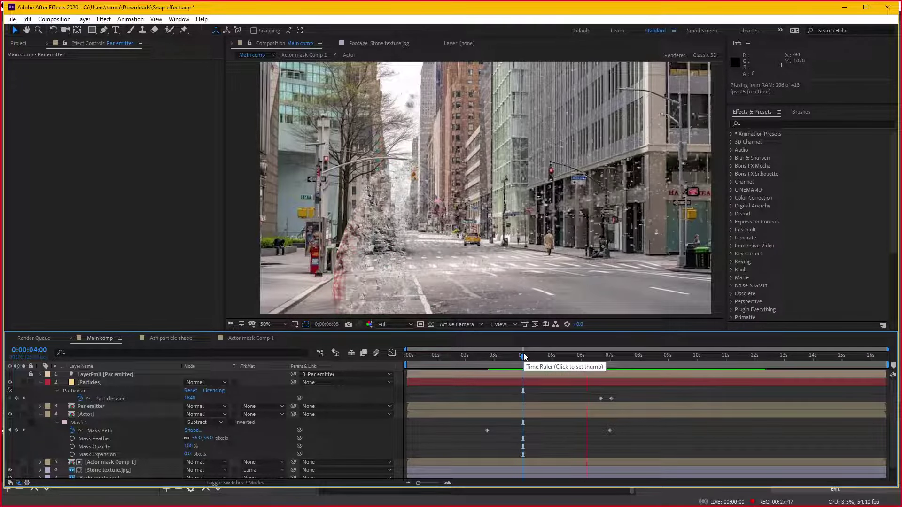
key(space)
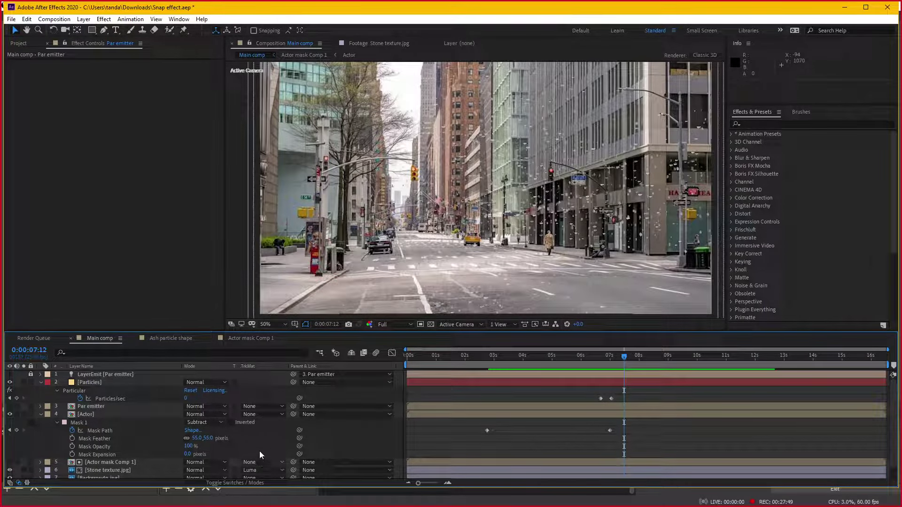
mouse_move(507, 357)
mouse_down()
mouse_move(578, 351)
mouse_move(566, 354)
mouse_up()
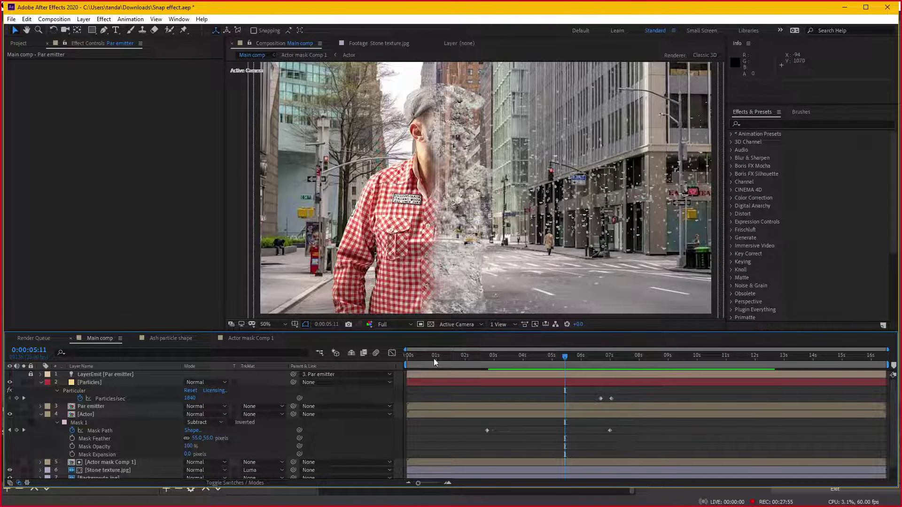
click(103, 417)
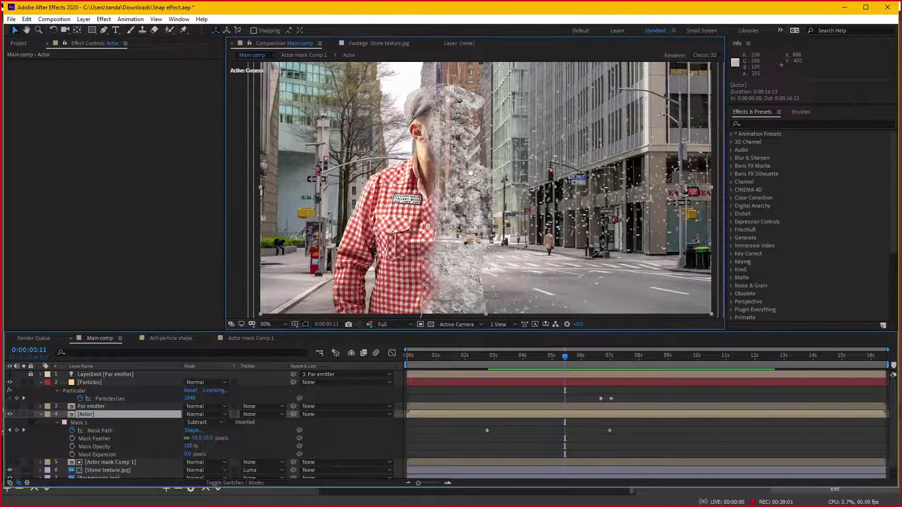
Preview the snap from before the disintegration, then scrub forward to where the actor dissolves.
drag(332, 263, 362, 307)
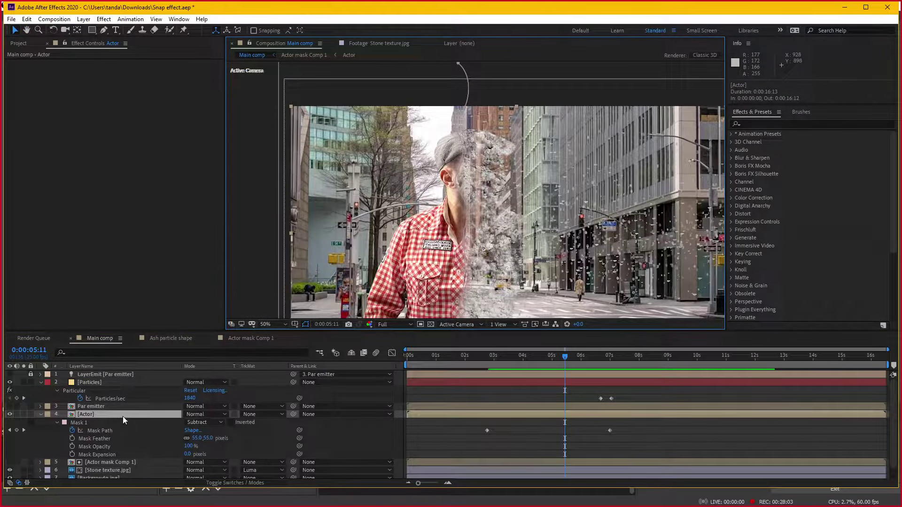
mouse_move(508, 356)
mouse_down()
mouse_move(488, 361)
mouse_move(555, 349)
mouse_move(509, 357)
mouse_up()
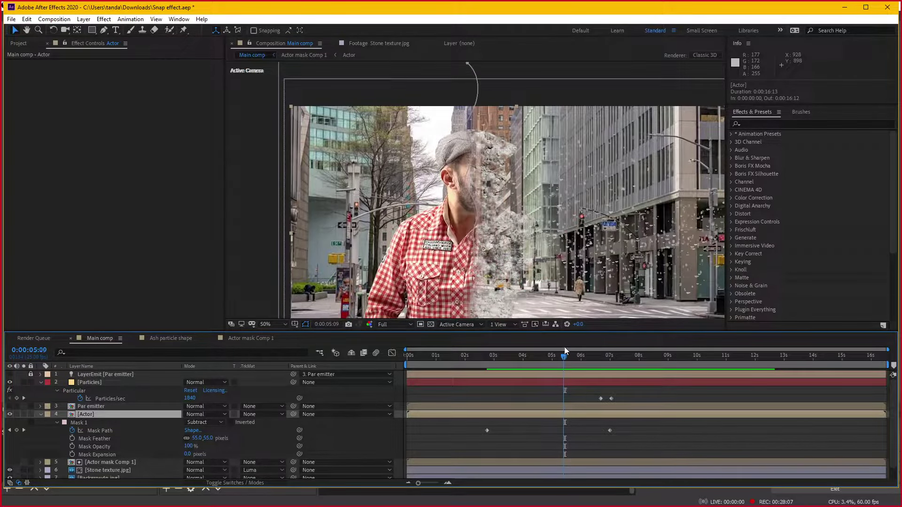
click(530, 427)
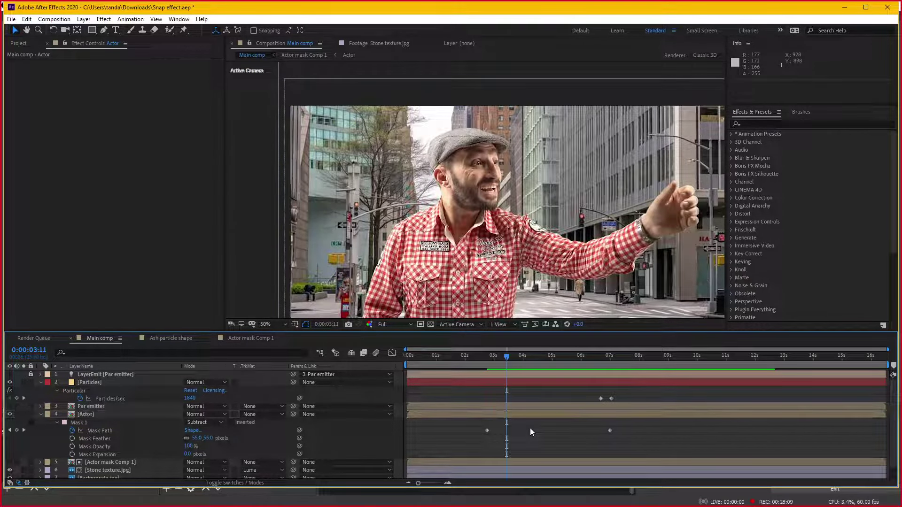
key(space)
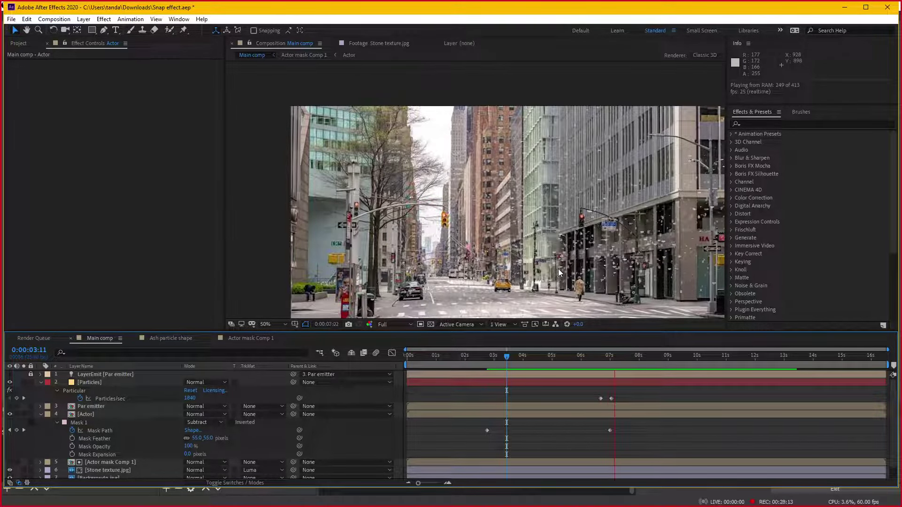
key(space)
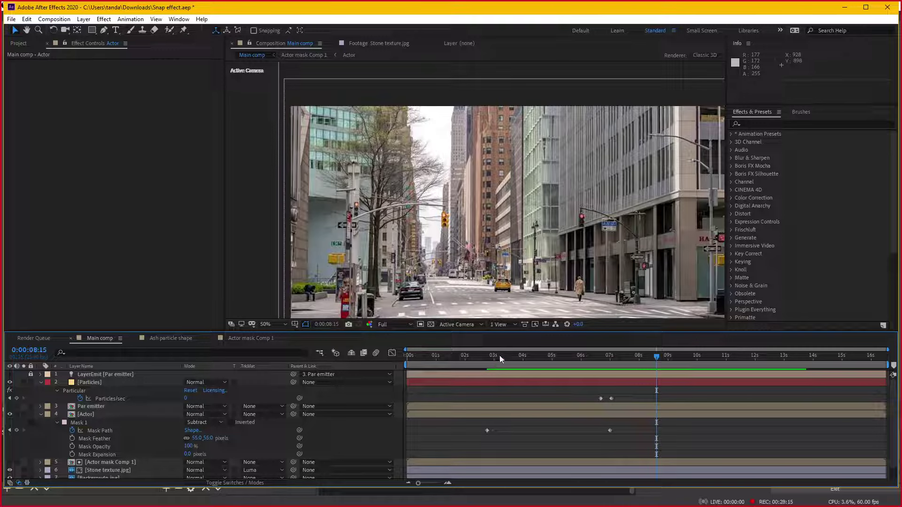
drag(508, 353, 545, 342)
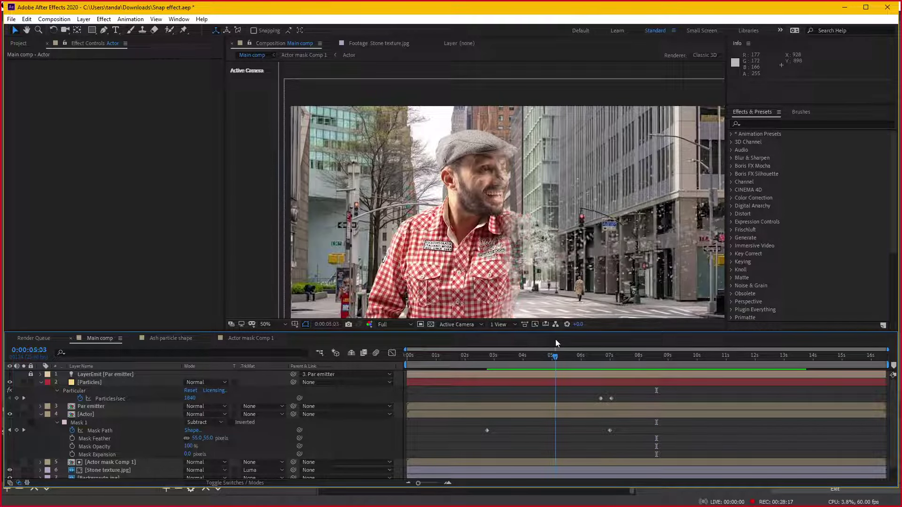
drag(545, 342, 588, 328)
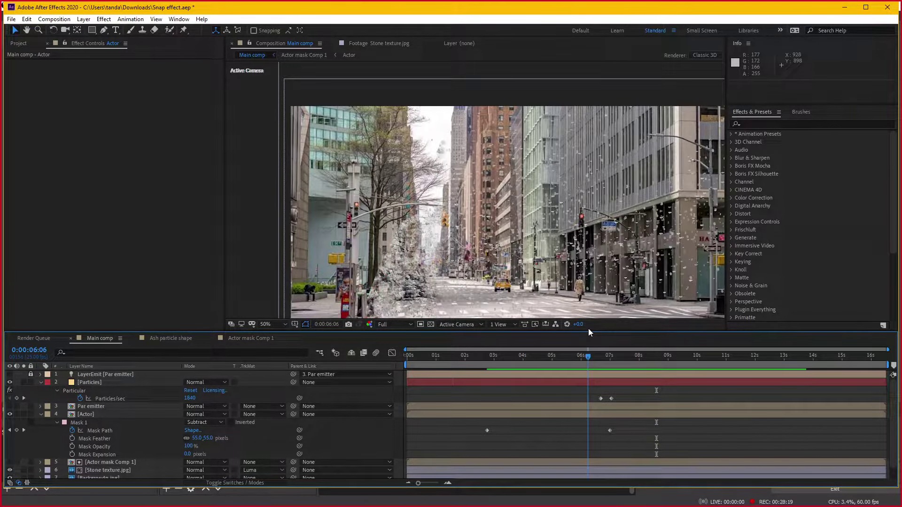
click(102, 406)
Expand Particular's Rotation settings and solo the Particles layer.
click(94, 382)
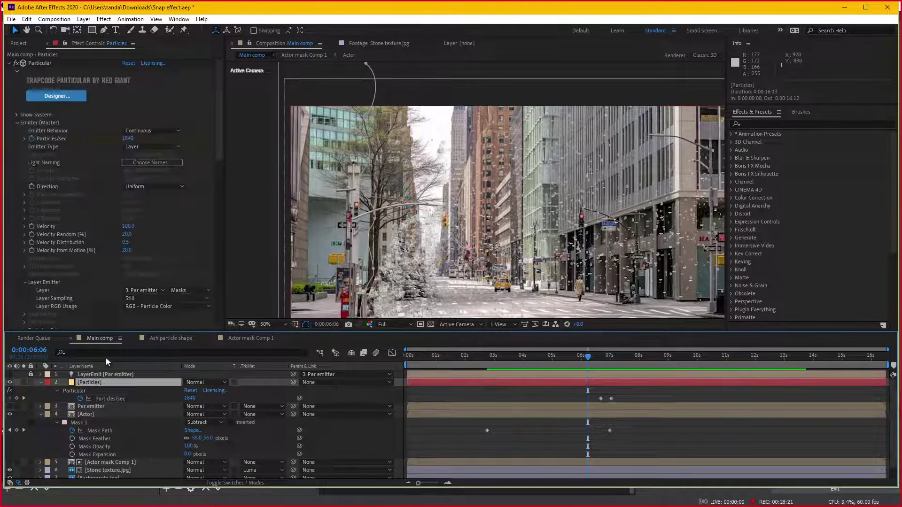
scroll(141, 211, down, 10)
scroll(204, 201, down, 3)
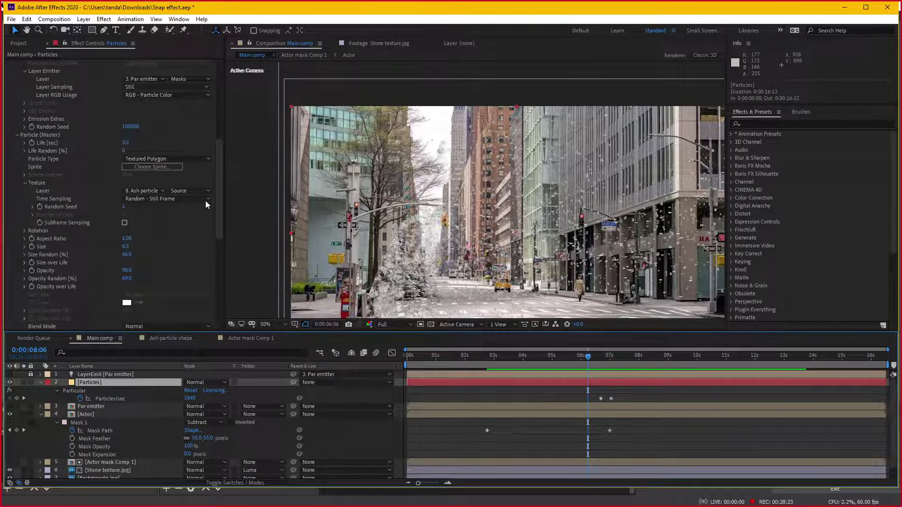
click(25, 231)
scroll(586, 202, up, 2)
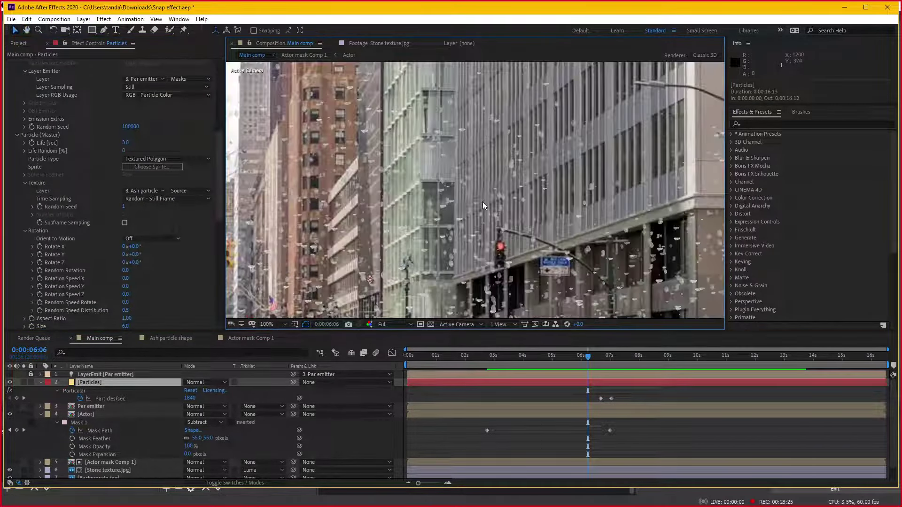
click(23, 382)
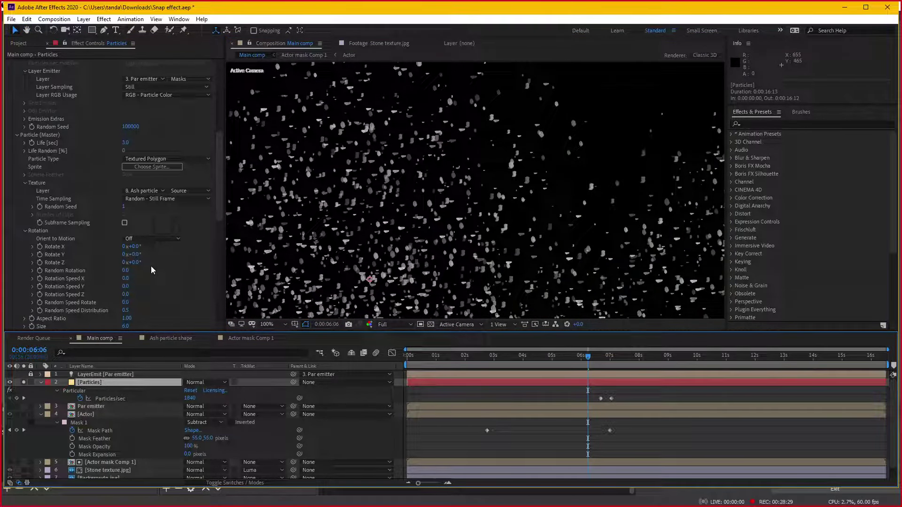
Set Random Rotation to 1, undoing the trial Random Rotation and Rotate Z tweaks.
click(125, 271)
text(1)
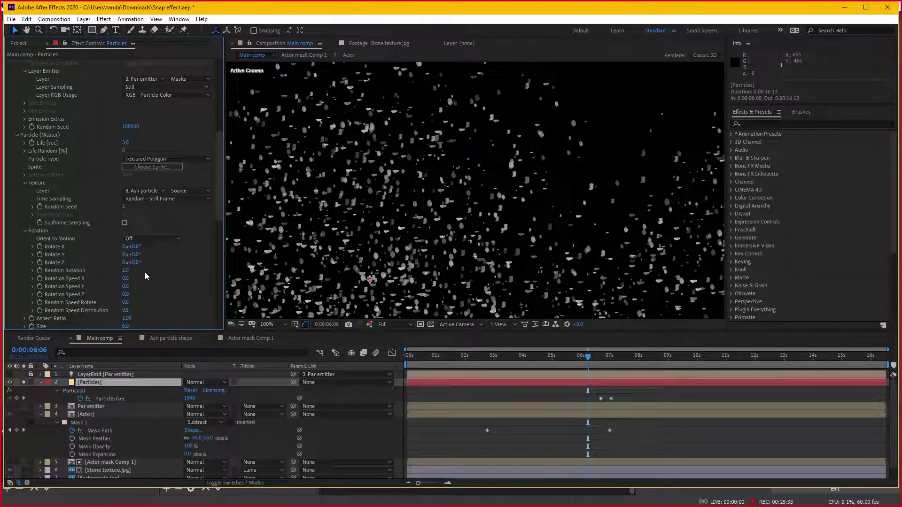
key(Return)
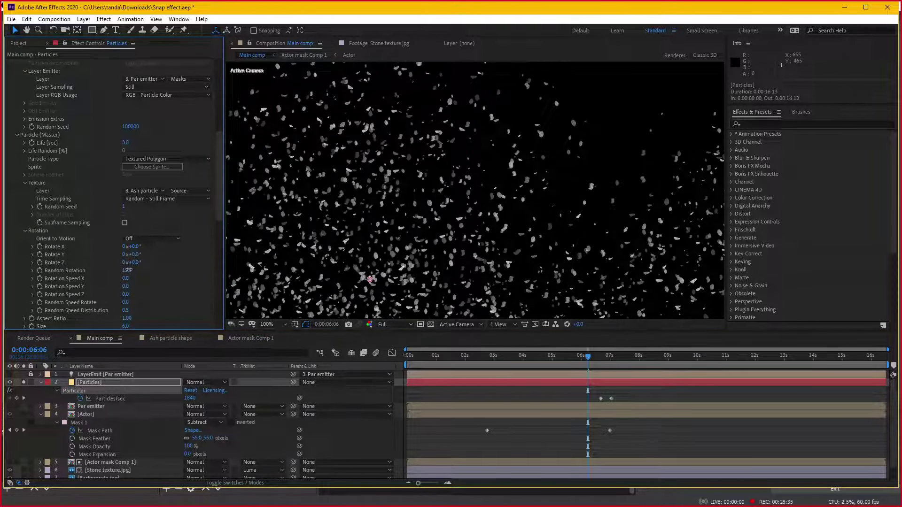
drag(135, 269, 136, 269)
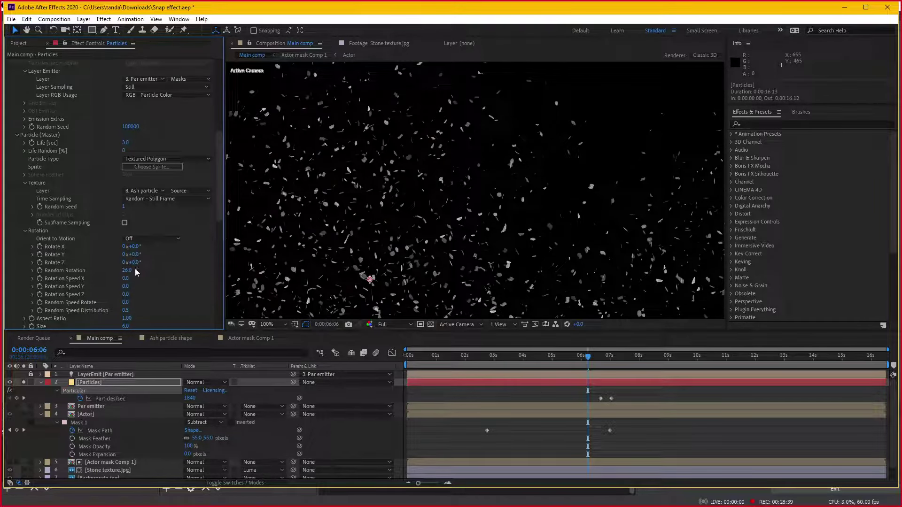
key(ctrl+z)
drag(135, 262, 158, 261)
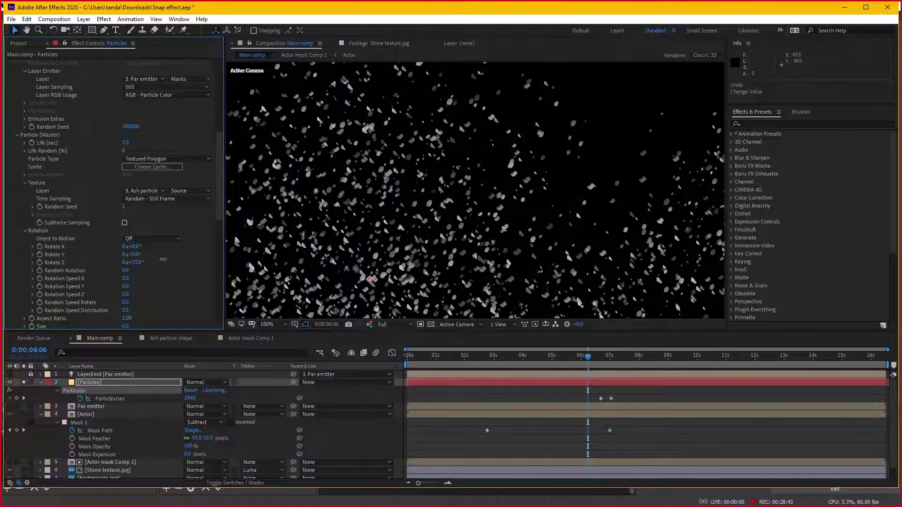
key(ctrl+z)
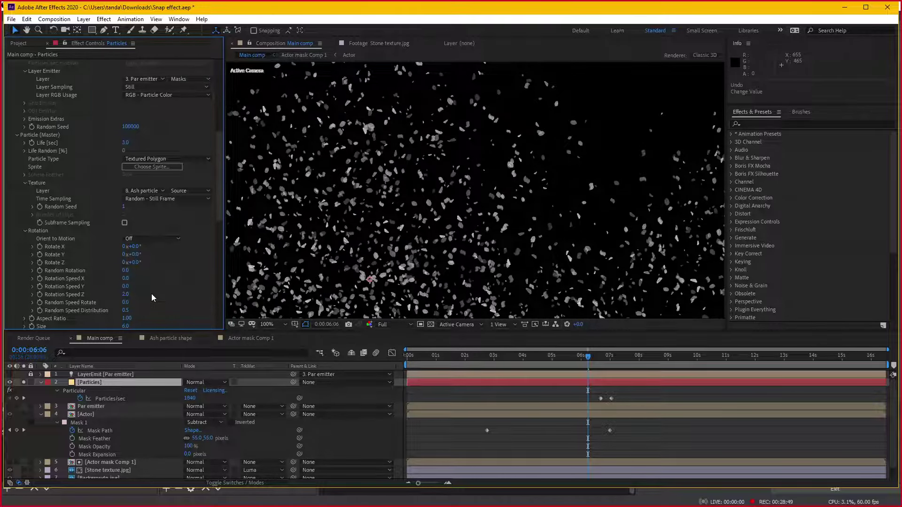
Preview the particle animation, replaying from 2:17 before the snap.
scroll(401, 276, down, 2)
key(space)
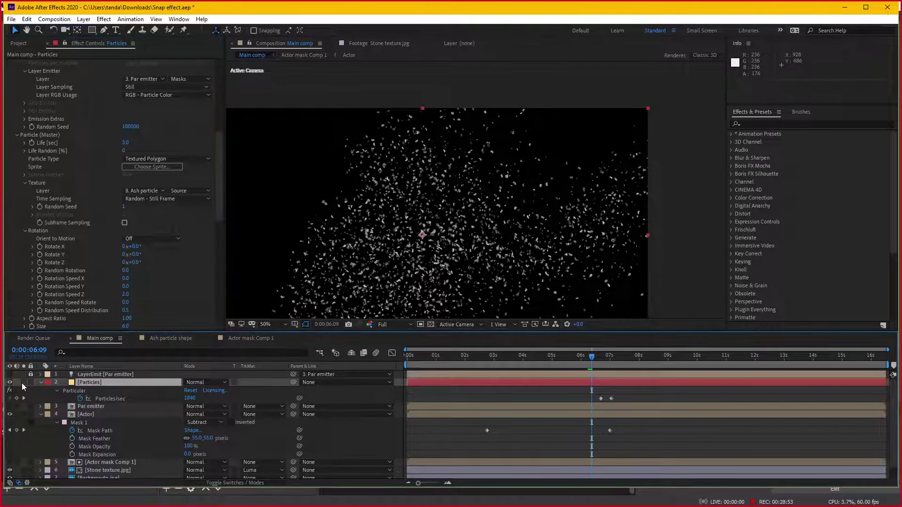
key(space)
click(484, 356)
key(space)
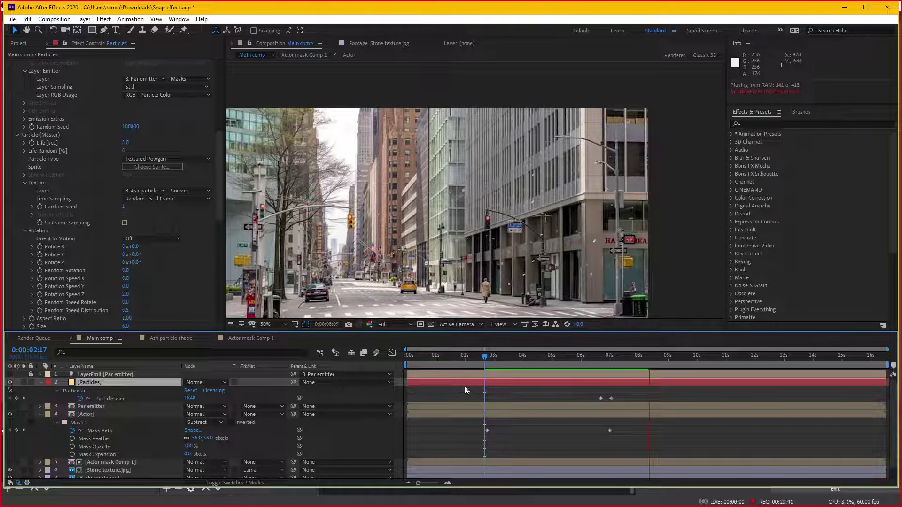
Preview from 2:22, save the project, and open the Import File dialog from the Project panel.
drag(484, 355, 490, 356)
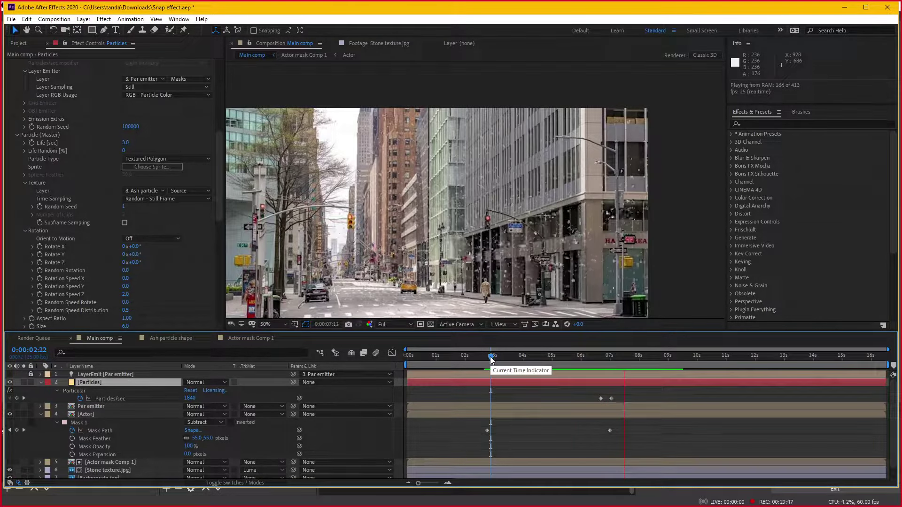
key(ctrl+s)
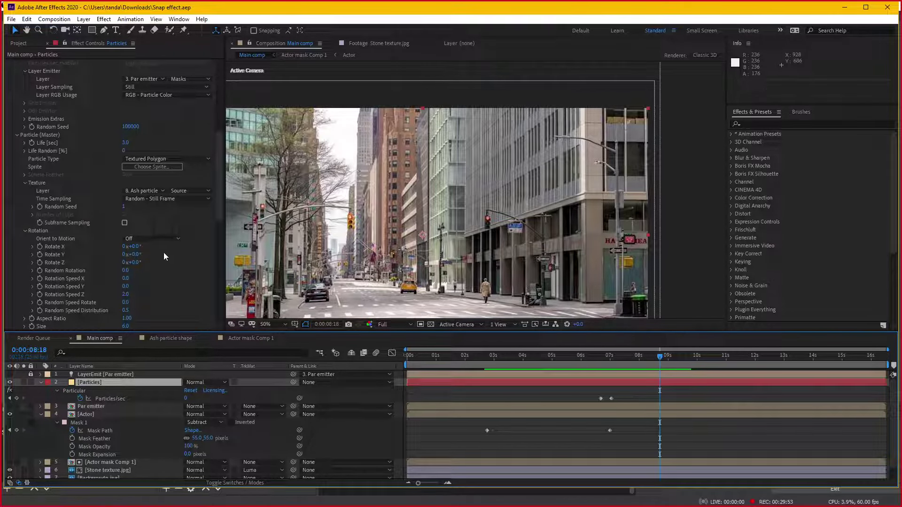
click(19, 43)
double_click(88, 264)
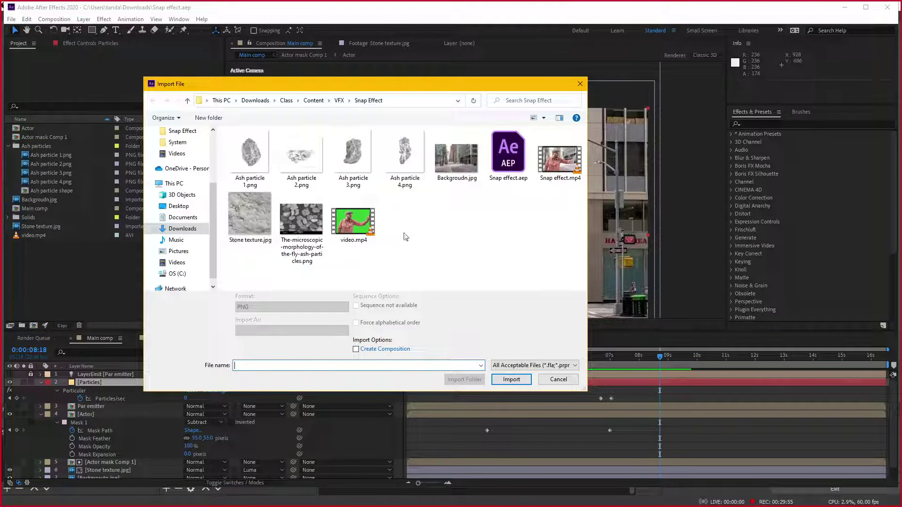